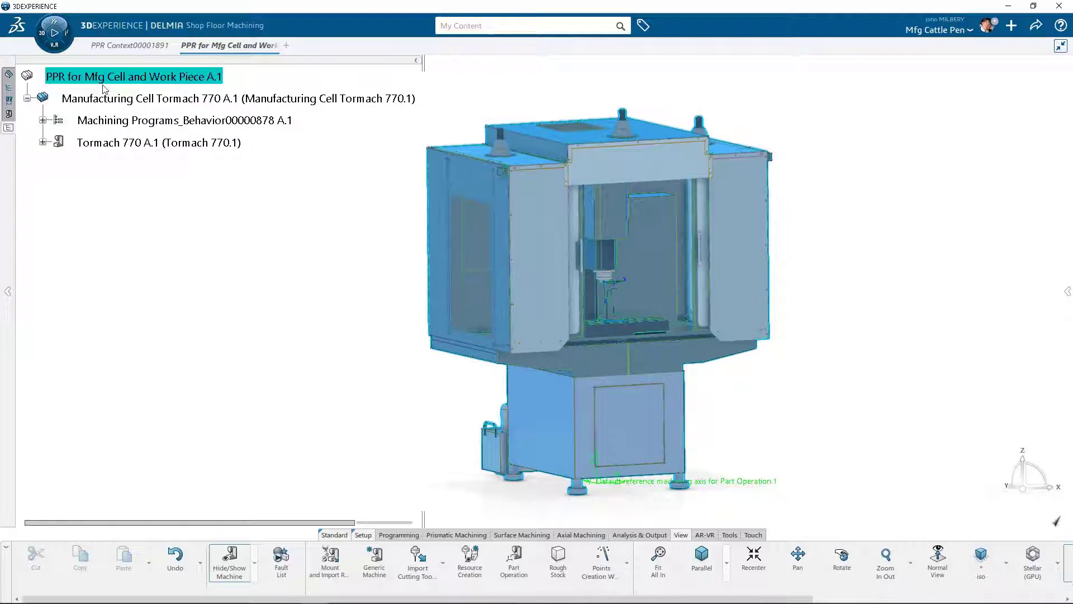
Hide the Tormach 770 machine of the manufacturing cell in the 3D view
{"action": "left_click", "coordinate": [116, 100]}
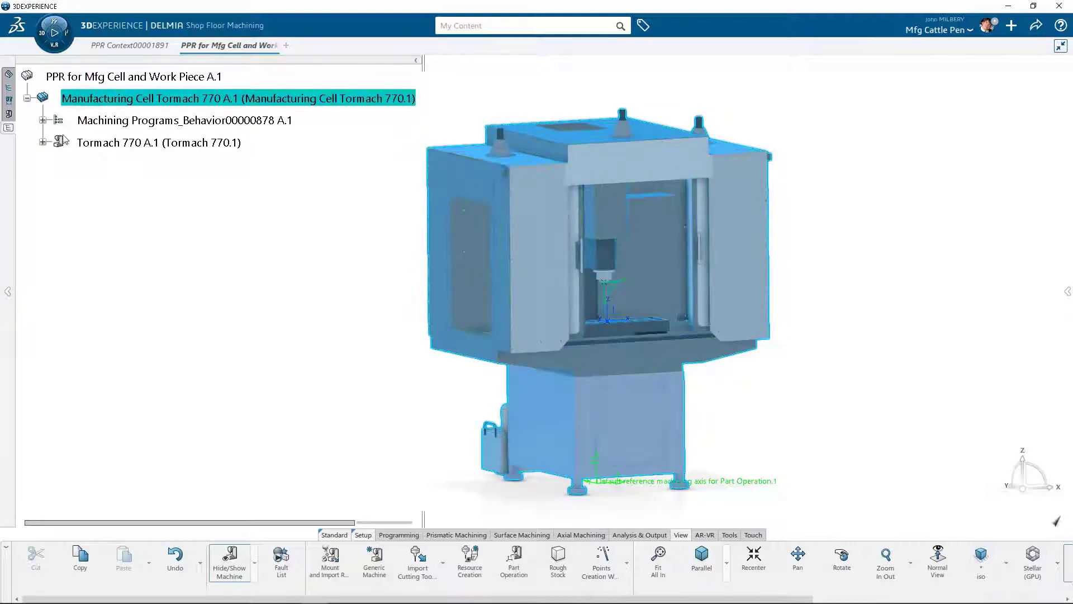
{"action": "left_click", "coordinate": [113, 144]}
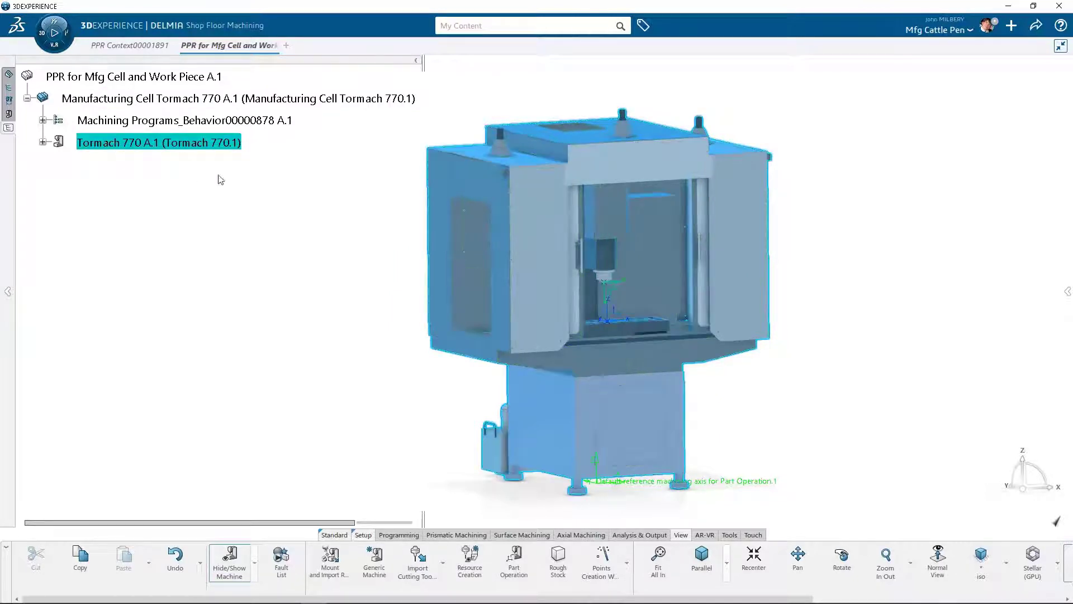
{"action": "left_click", "coordinate": [491, 104]}
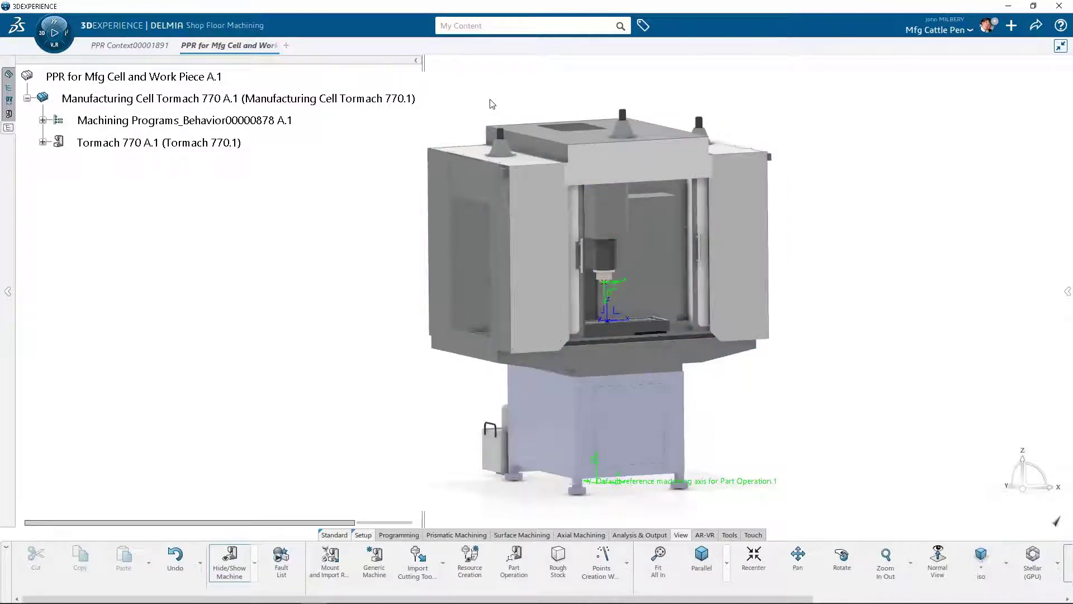
{"action": "right_click", "coordinate": [491, 105]}
{"action": "left_click", "coordinate": [493, 100]}
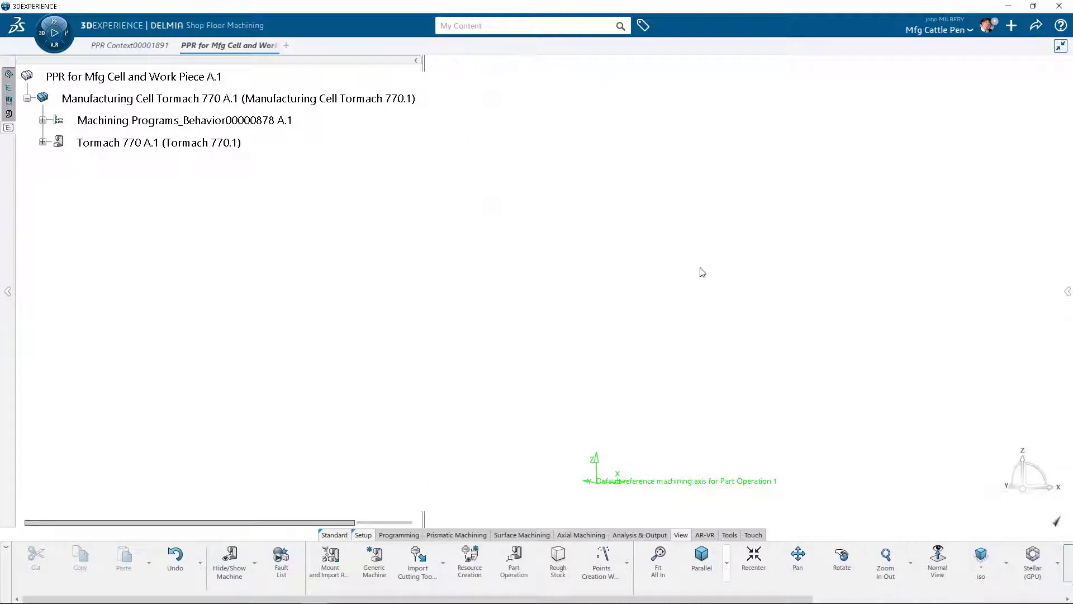
{"action": "left_click", "coordinate": [1012, 26]}
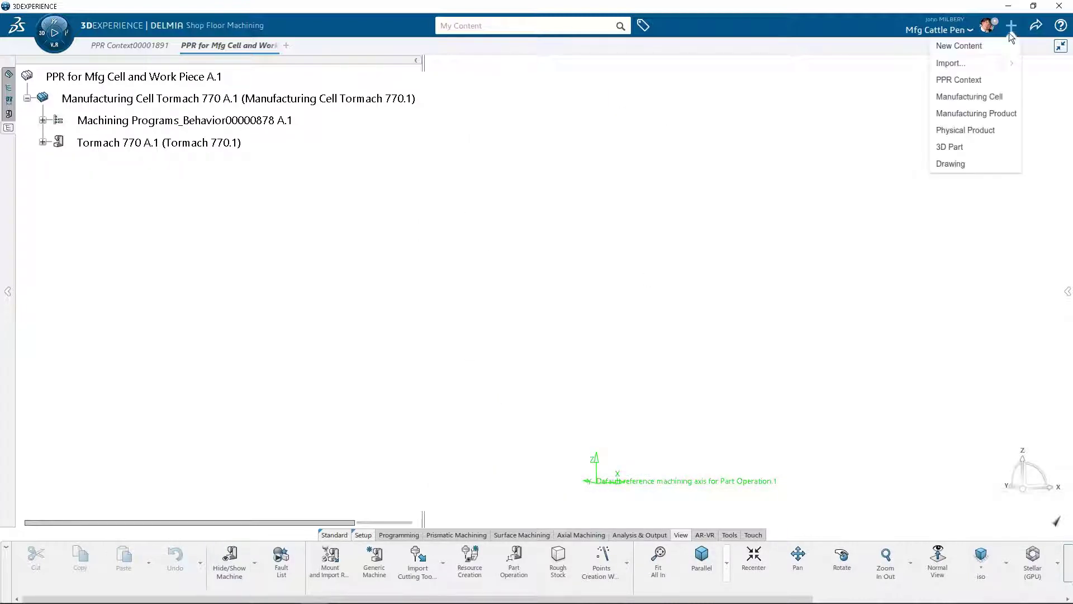
{"action": "left_click", "coordinate": [950, 64]}
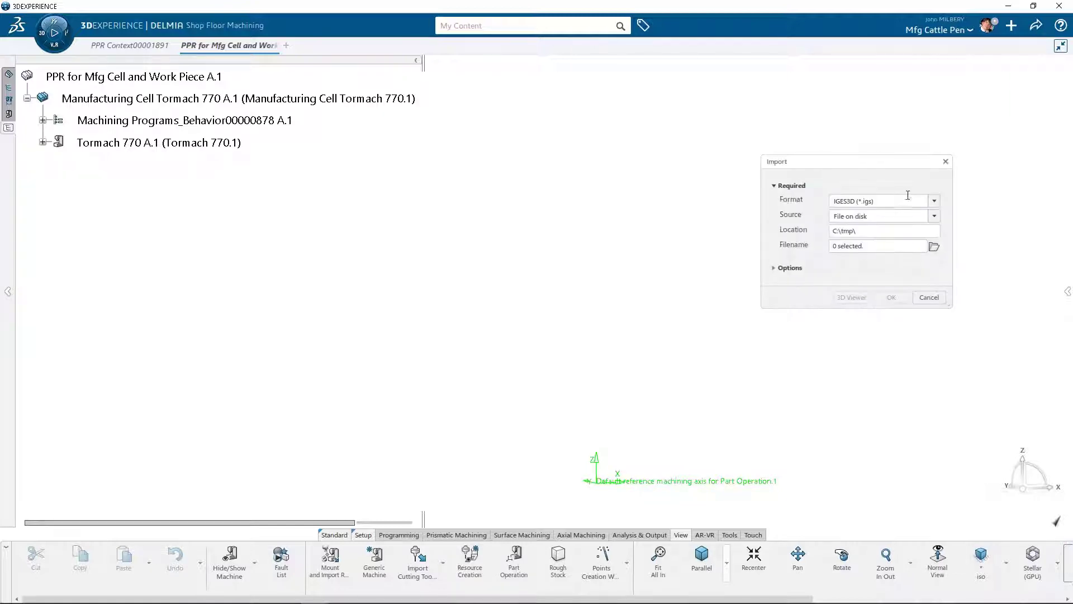
{"action": "left_click", "coordinate": [935, 201]}
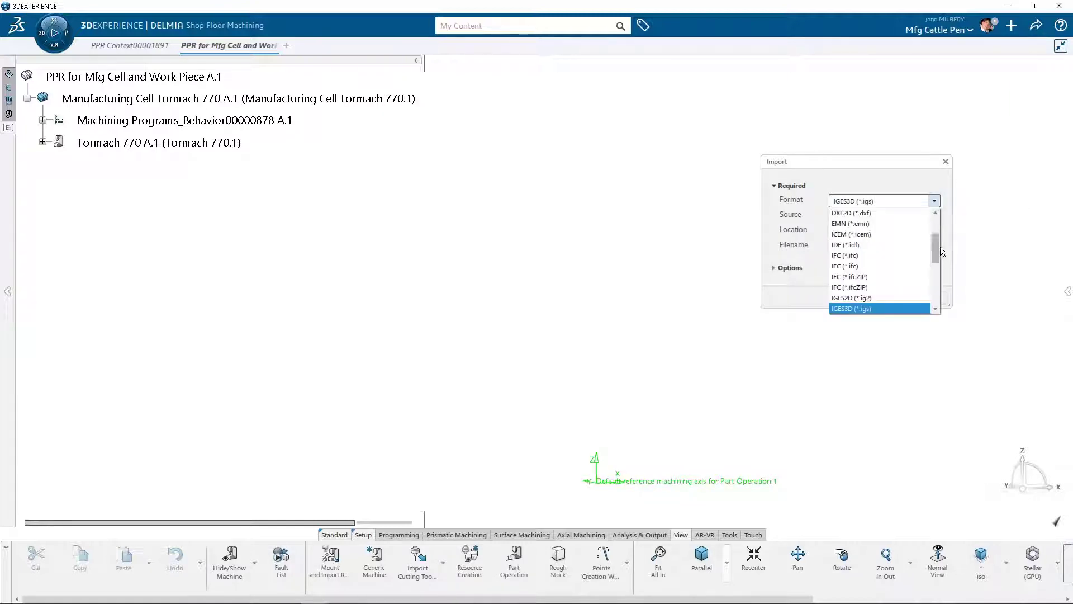
{"action": "left_click_drag", "start_coordinate": [936, 246], "coordinate": [936, 274]}
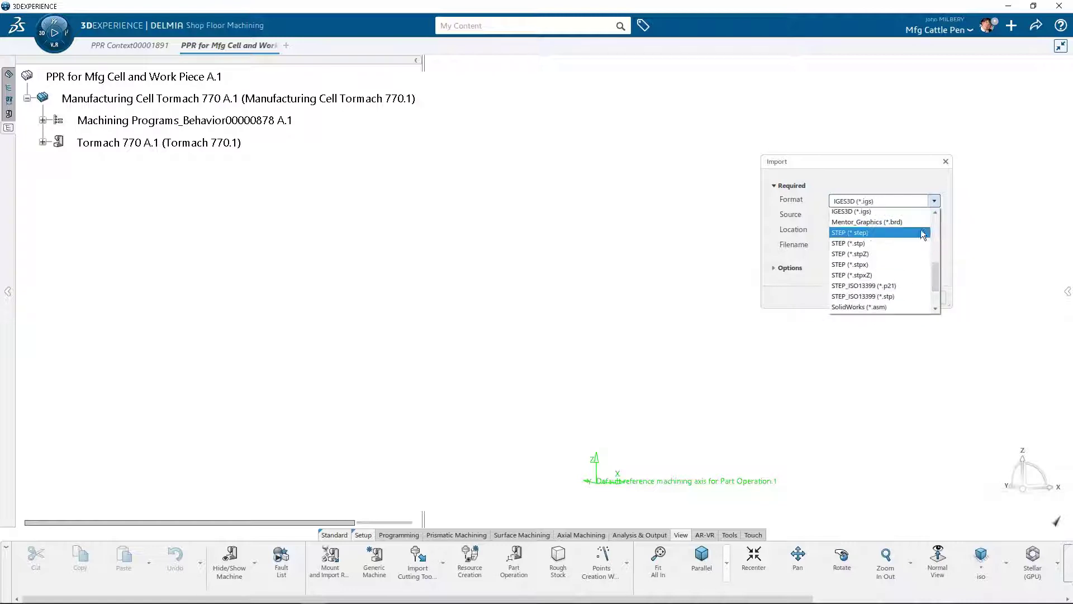
{"action": "left_click", "coordinate": [854, 233]}
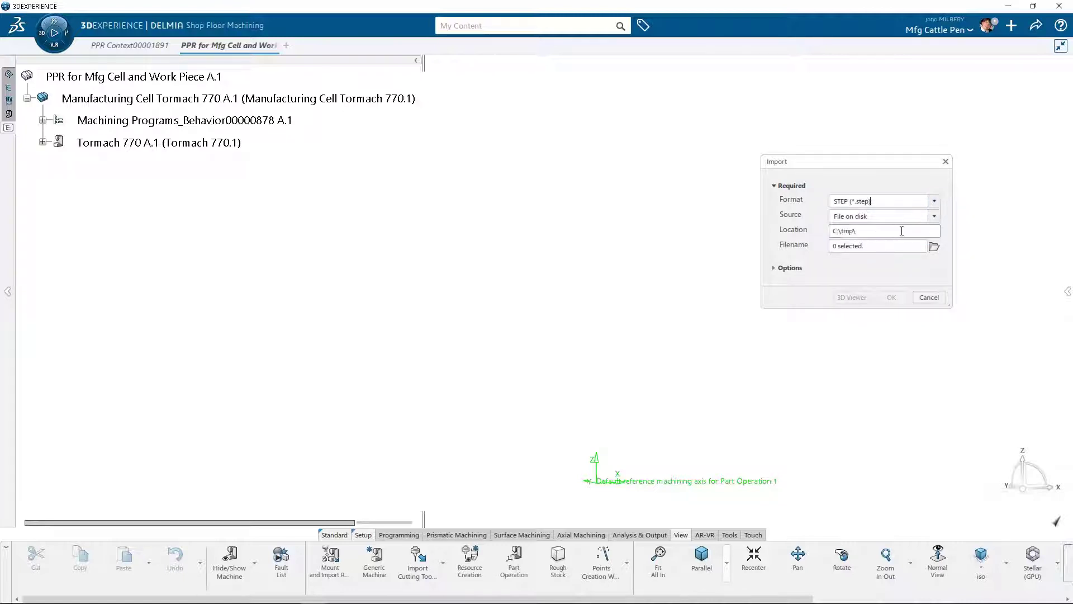
{"action": "left_click", "coordinate": [934, 246]}
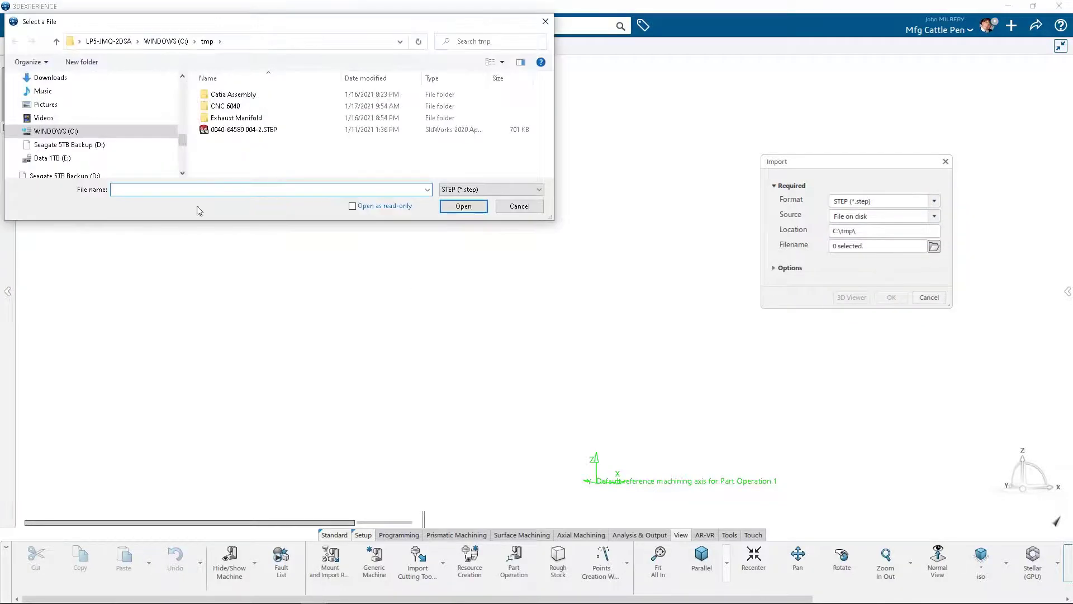
{"action": "left_click", "coordinate": [227, 130]}
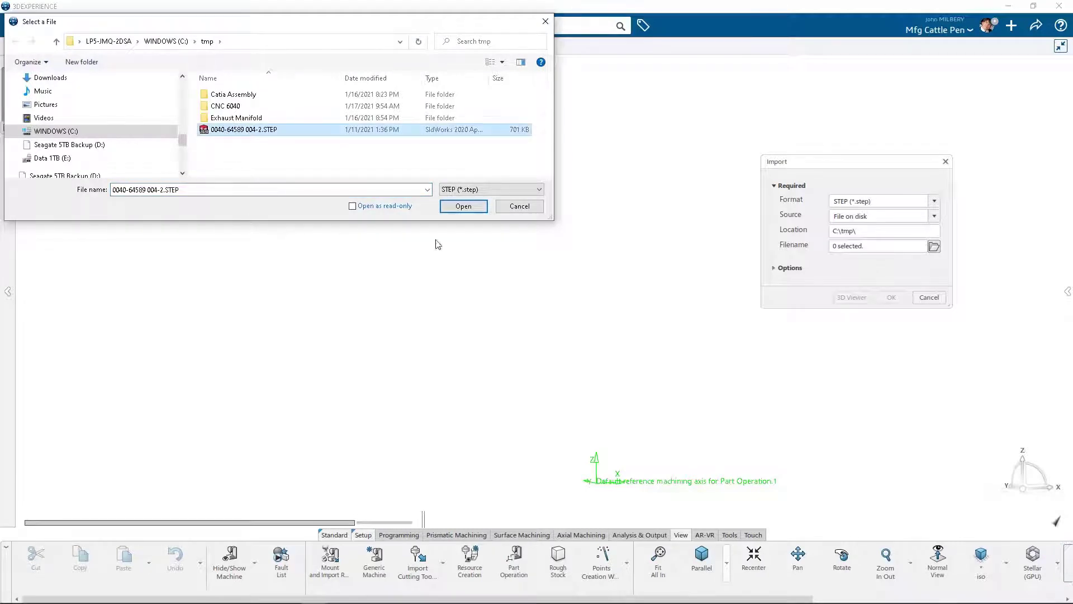
{"action": "left_click", "coordinate": [463, 207]}
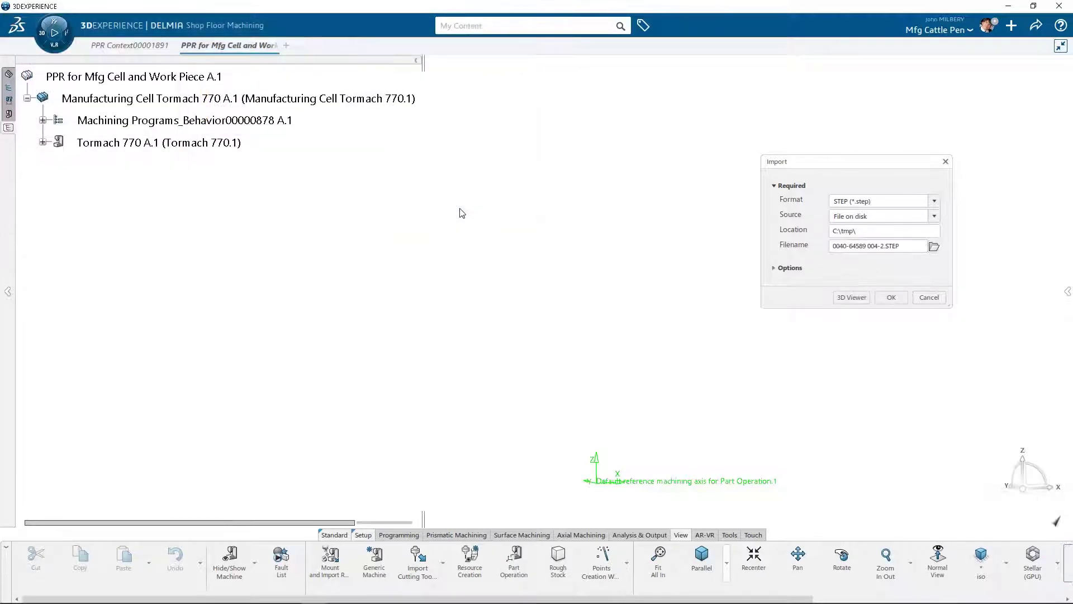
{"action": "left_click", "coordinate": [891, 297]}
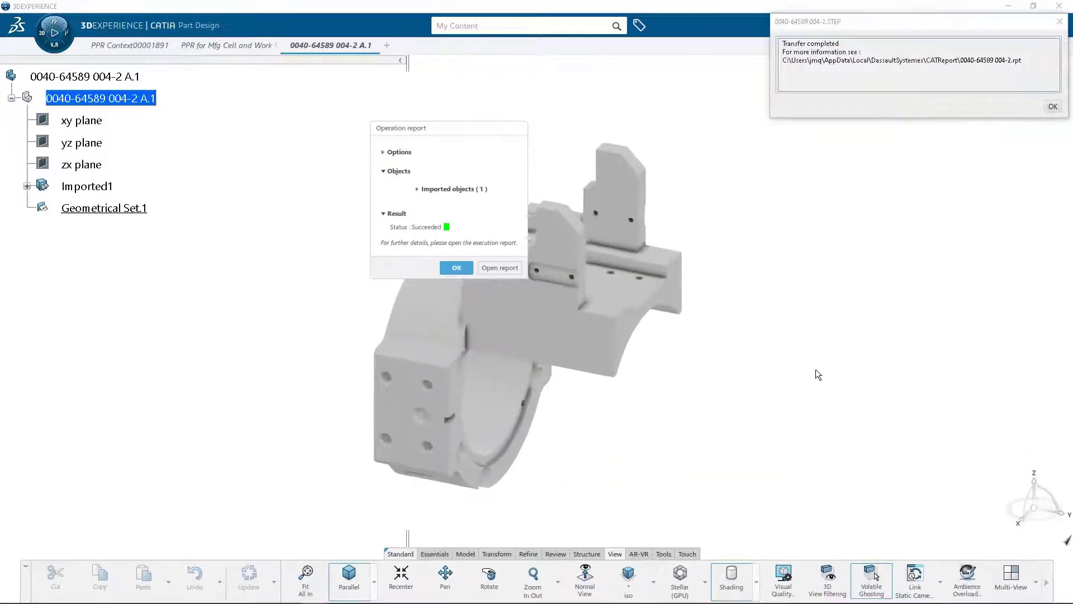
{"action": "left_click", "coordinate": [455, 268]}
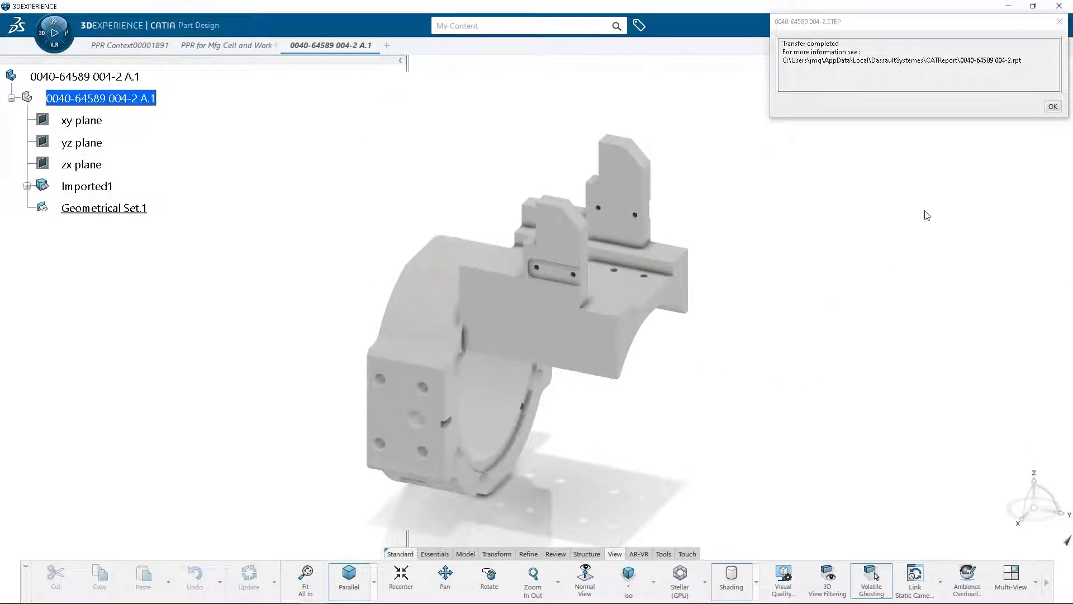
{"action": "left_click", "coordinate": [1052, 107]}
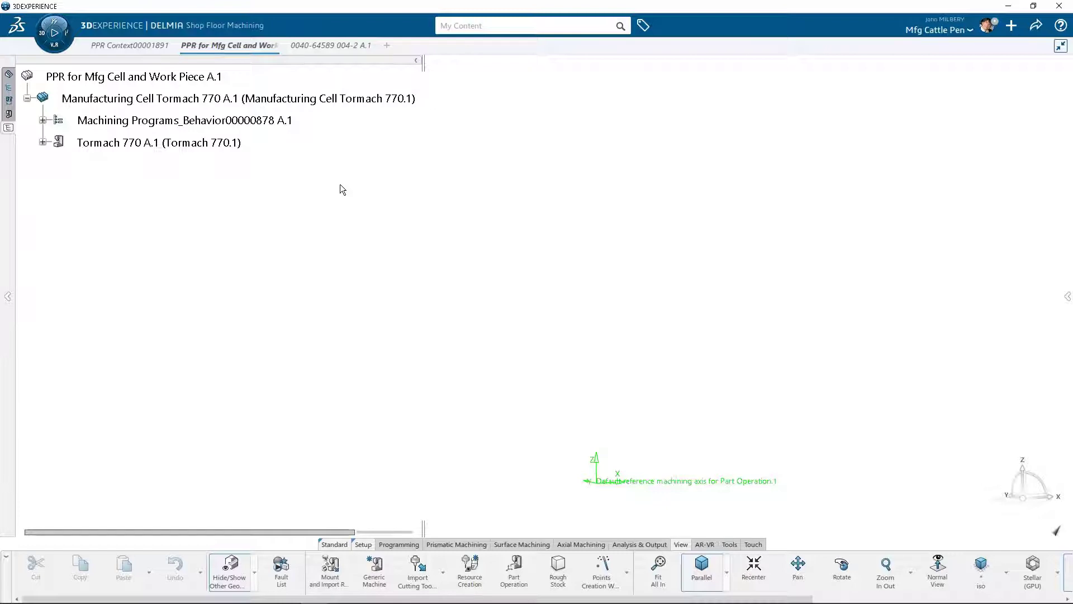
{"action": "left_click", "coordinate": [331, 571]}
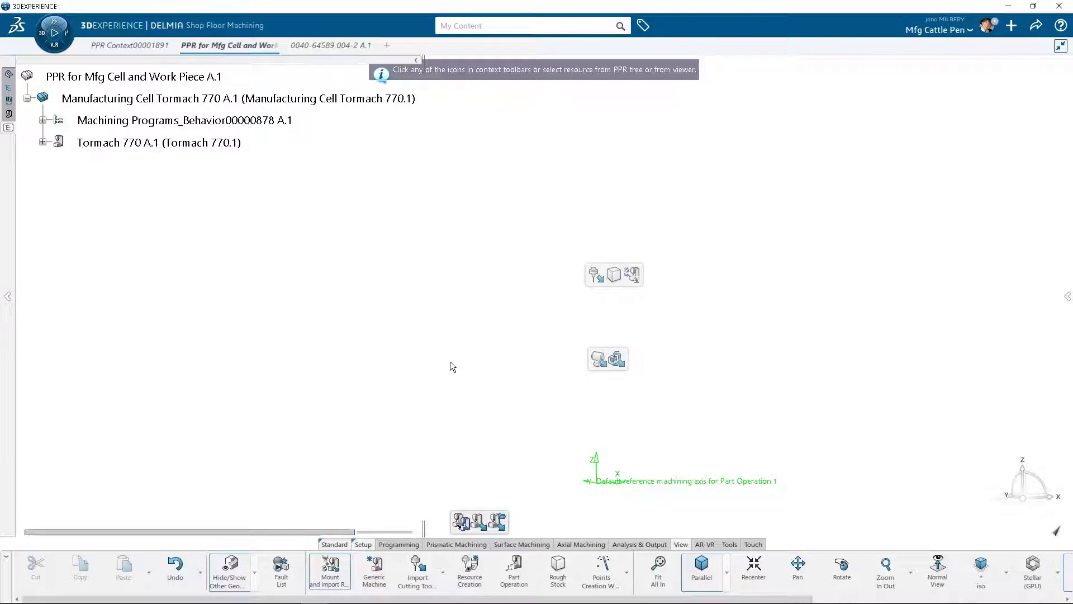
{"action": "left_click", "coordinate": [617, 359]}
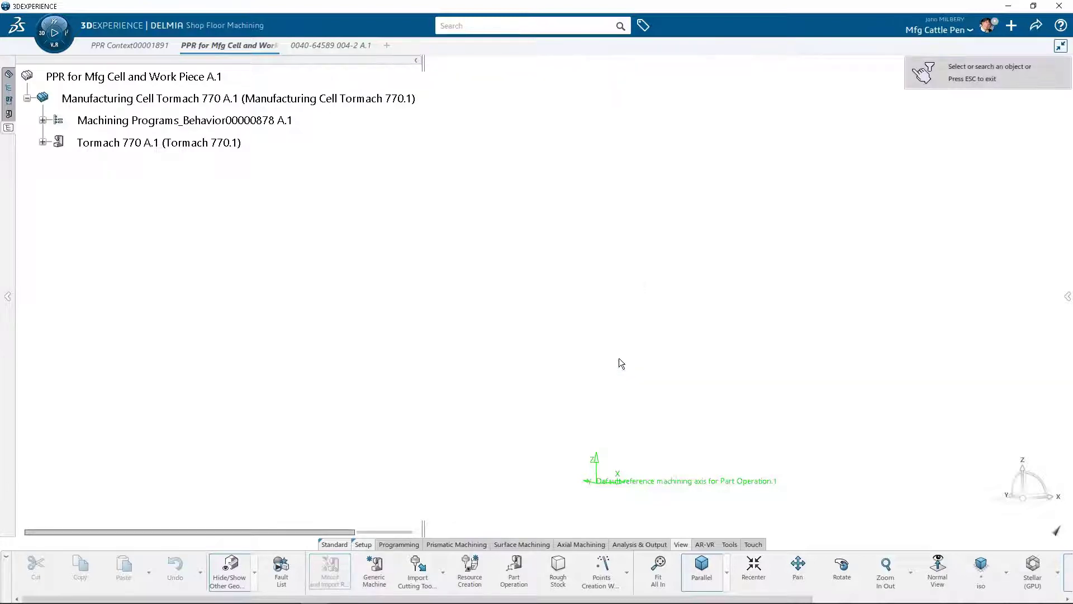
{"action": "left_click", "coordinate": [322, 45]}
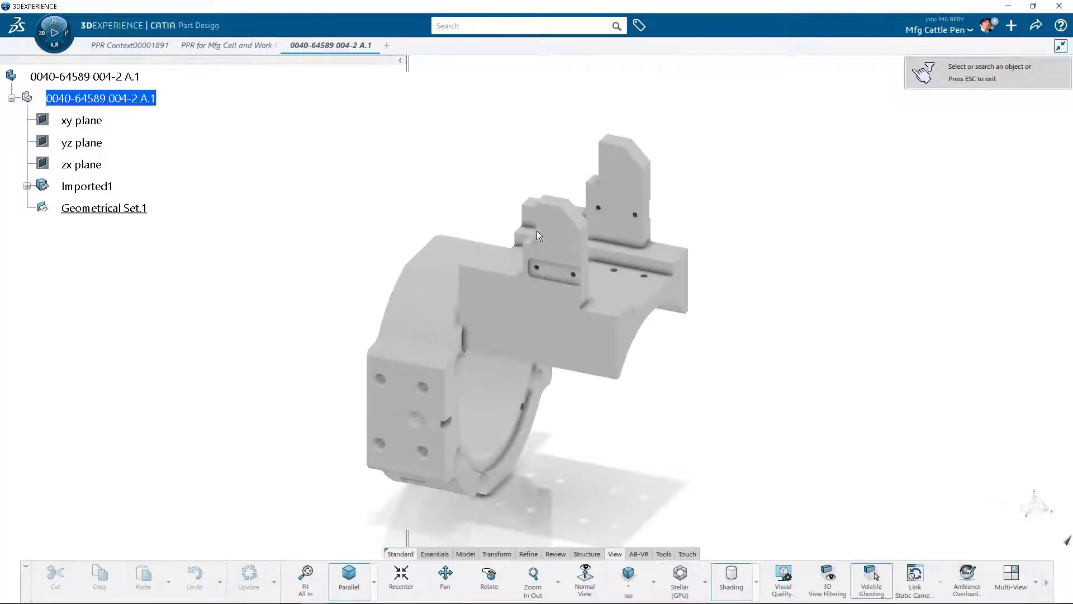
{"action": "left_click", "coordinate": [126, 77]}
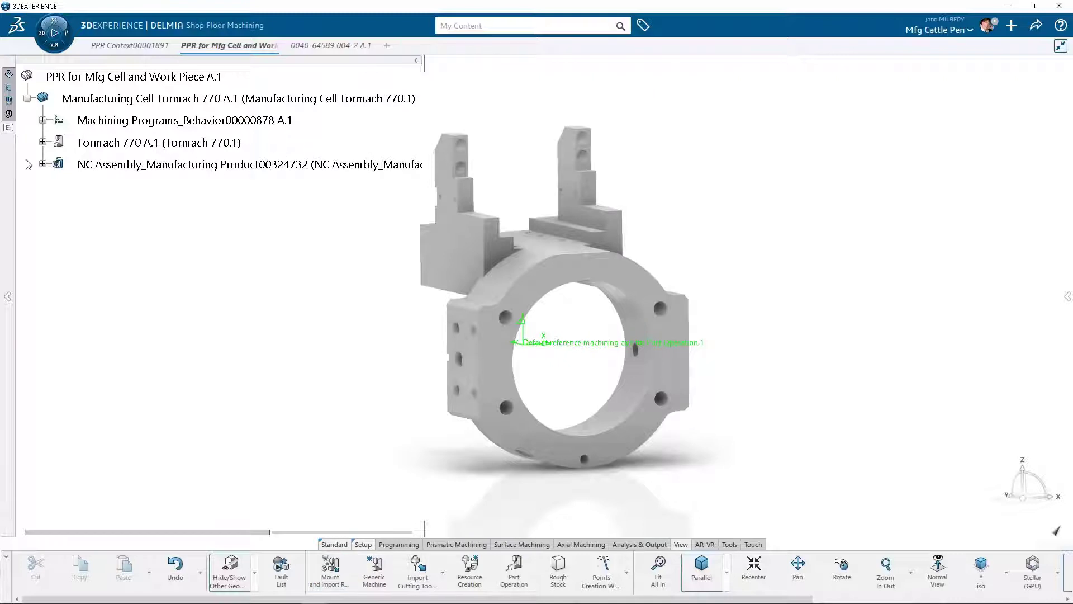
Expand the NC Assembly node and inspect its type in the reference and resource manufacturing setup properties
{"action": "left_click", "coordinate": [43, 164]}
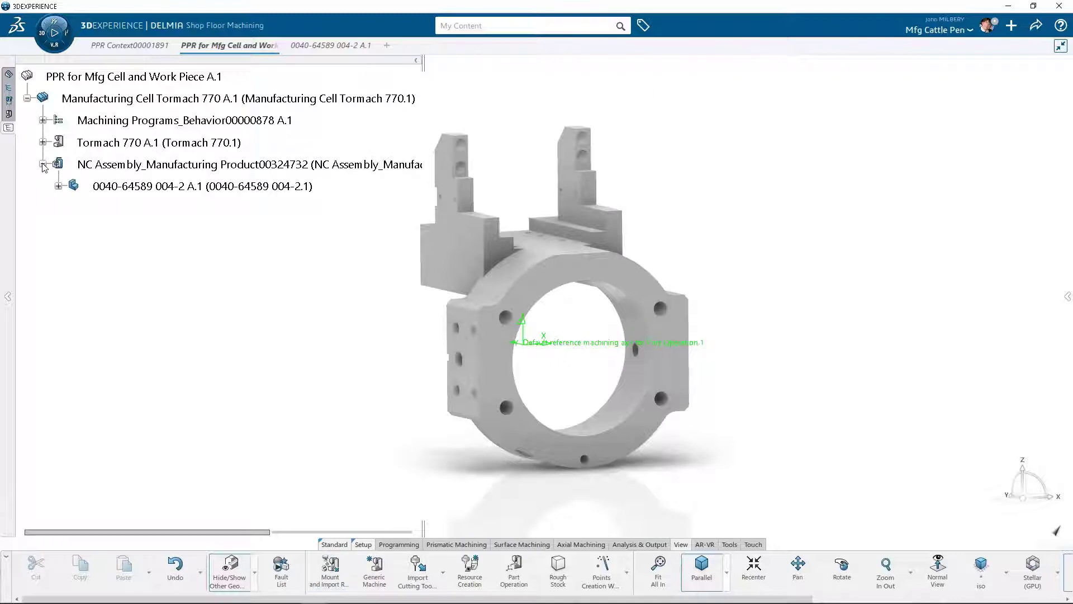
{"action": "right_click", "coordinate": [165, 164]}
{"action": "left_click", "coordinate": [208, 221]}
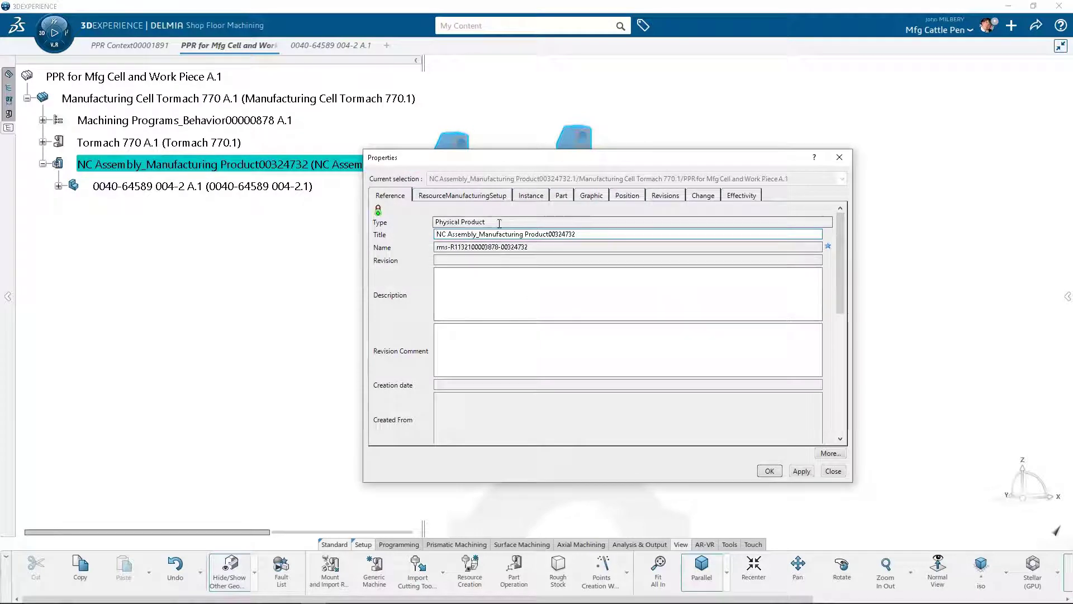
{"action": "left_click_drag", "start_coordinate": [500, 223], "coordinate": [411, 222]}
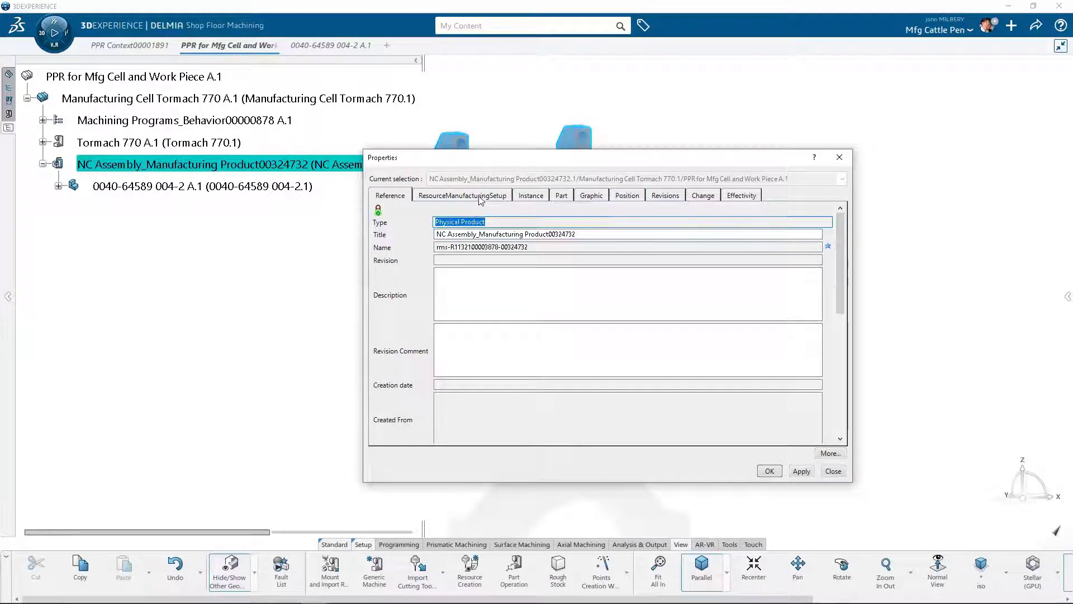
{"action": "left_click", "coordinate": [461, 196]}
{"action": "left_click_drag", "start_coordinate": [533, 214], "coordinate": [437, 219]}
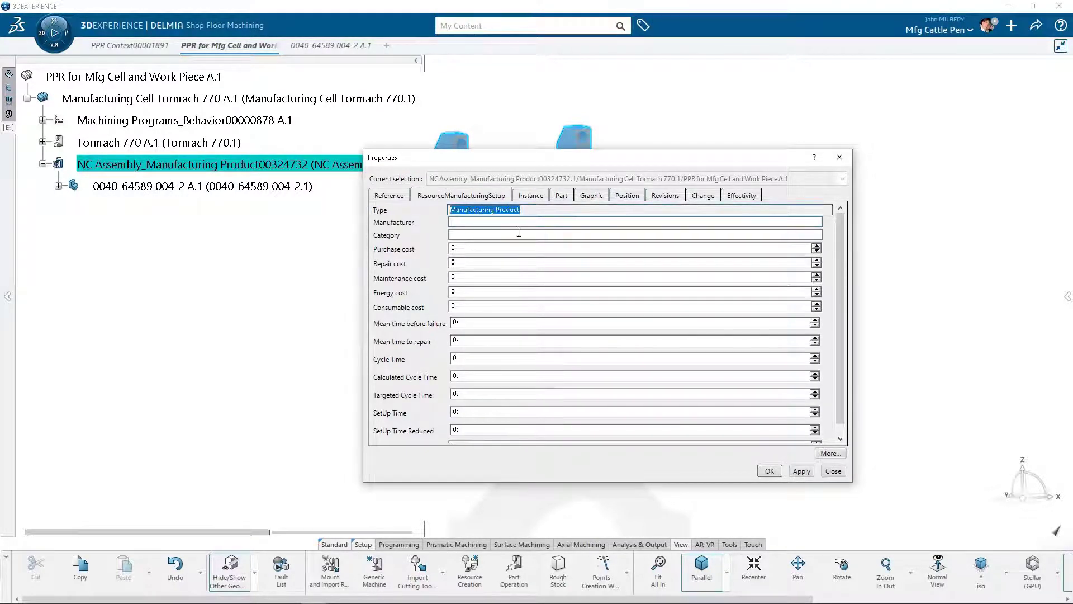
{"action": "left_click", "coordinate": [833, 471]}
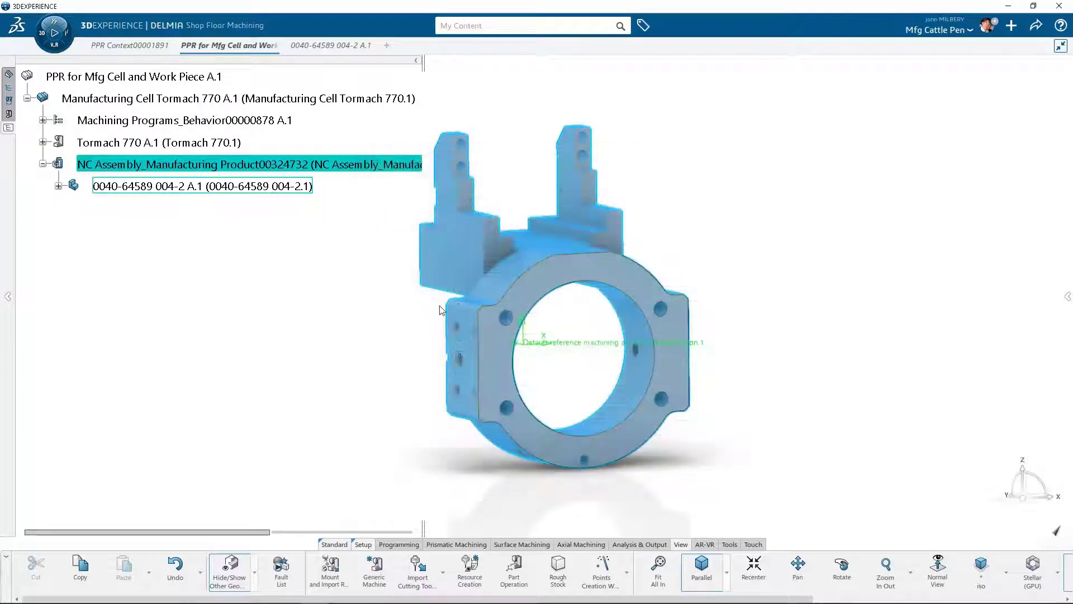
{"action": "right_click", "coordinate": [269, 189]}
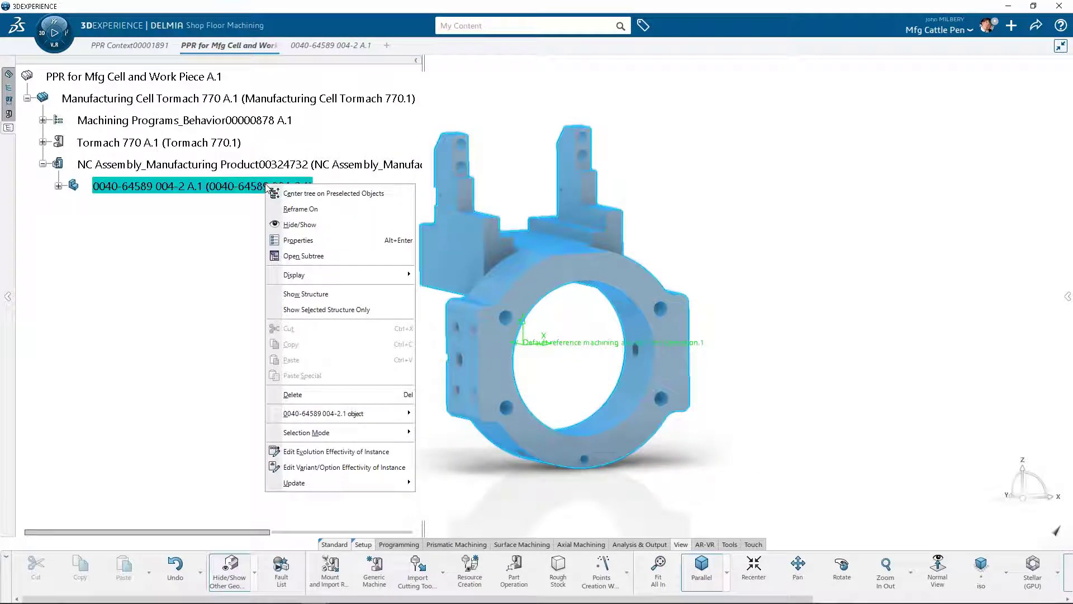
{"action": "left_click", "coordinate": [305, 240]}
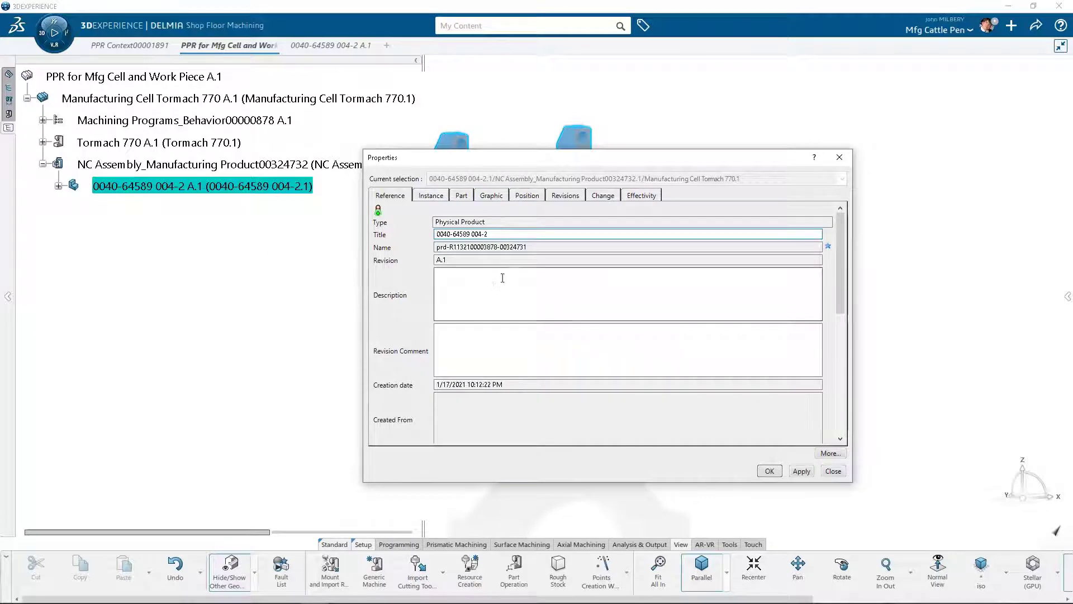
{"action": "triple_click", "coordinate": [497, 220]}
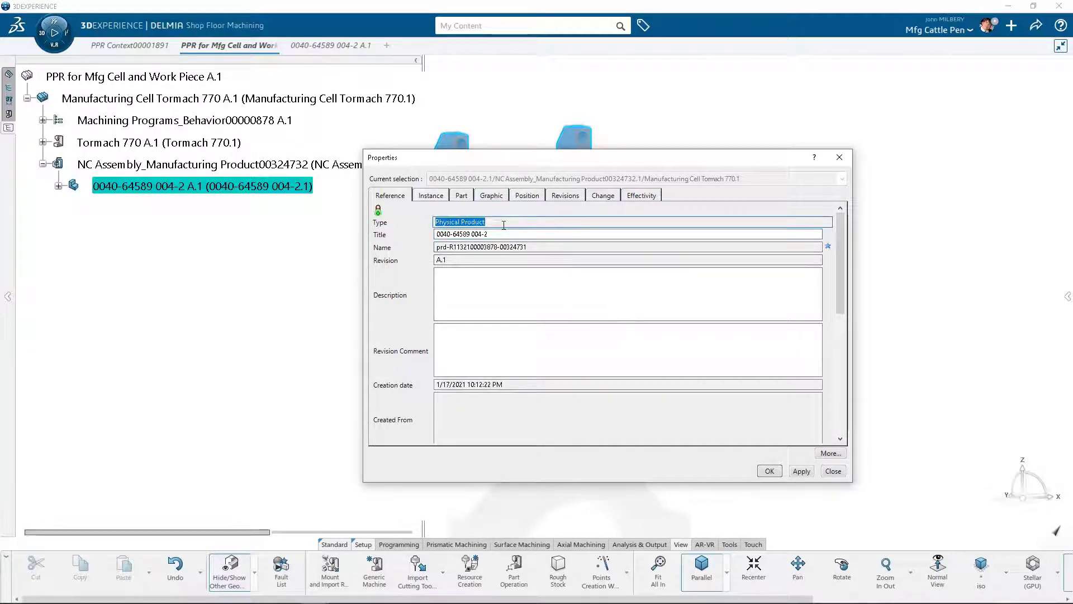
{"action": "left_click", "coordinate": [833, 471]}
{"action": "left_click", "coordinate": [1023, 180]}
Open the Shop Floor Machining Wizard at its Part Operation stage
{"action": "left_click", "coordinate": [1061, 25]}
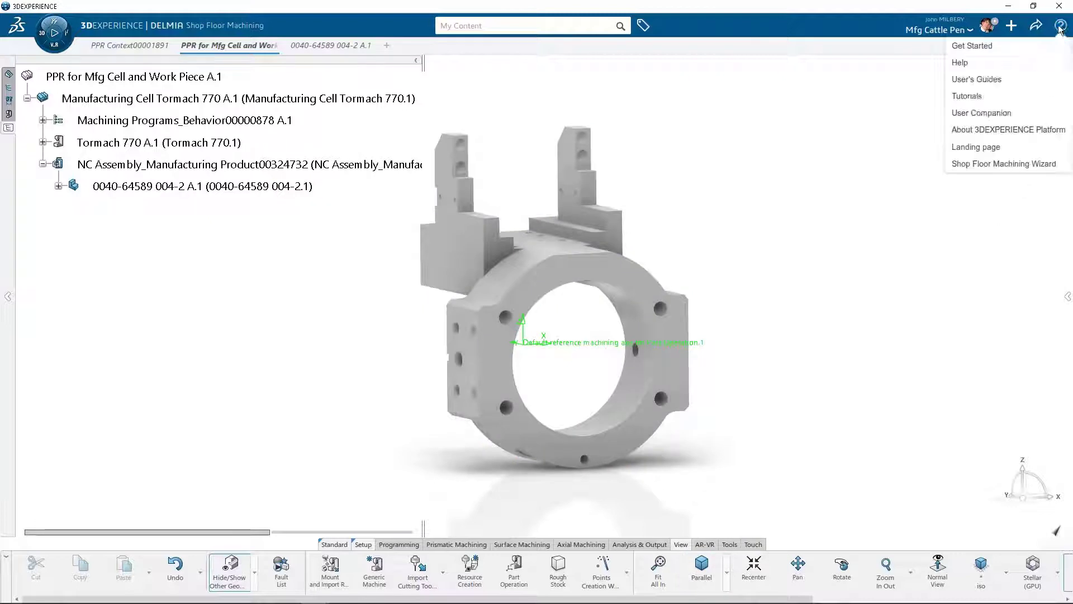
{"action": "left_click", "coordinate": [1031, 164]}
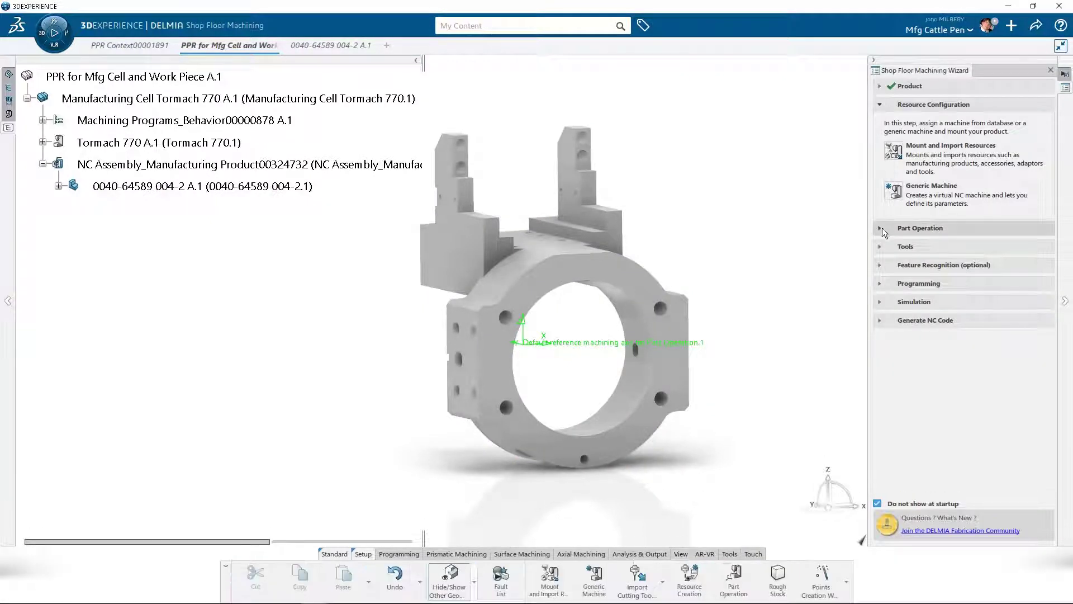
{"action": "left_click", "coordinate": [922, 230]}
Create a block rough stock as a new part under the NC Assembly product, based on the ring-shaped part's Imported1 body
{"action": "left_click", "coordinate": [893, 177]}
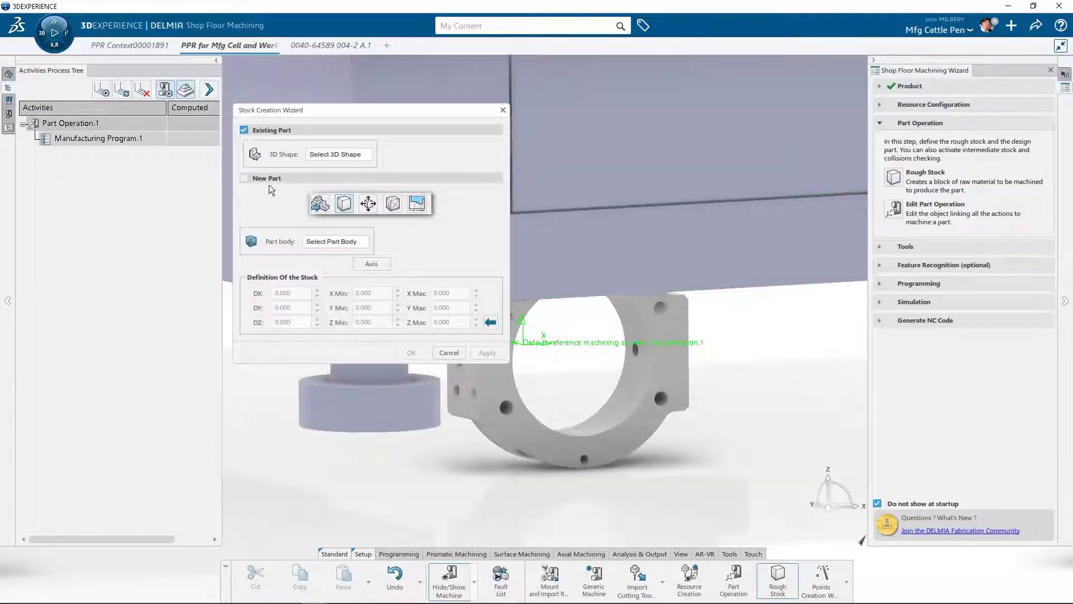
{"action": "left_click", "coordinate": [244, 178]}
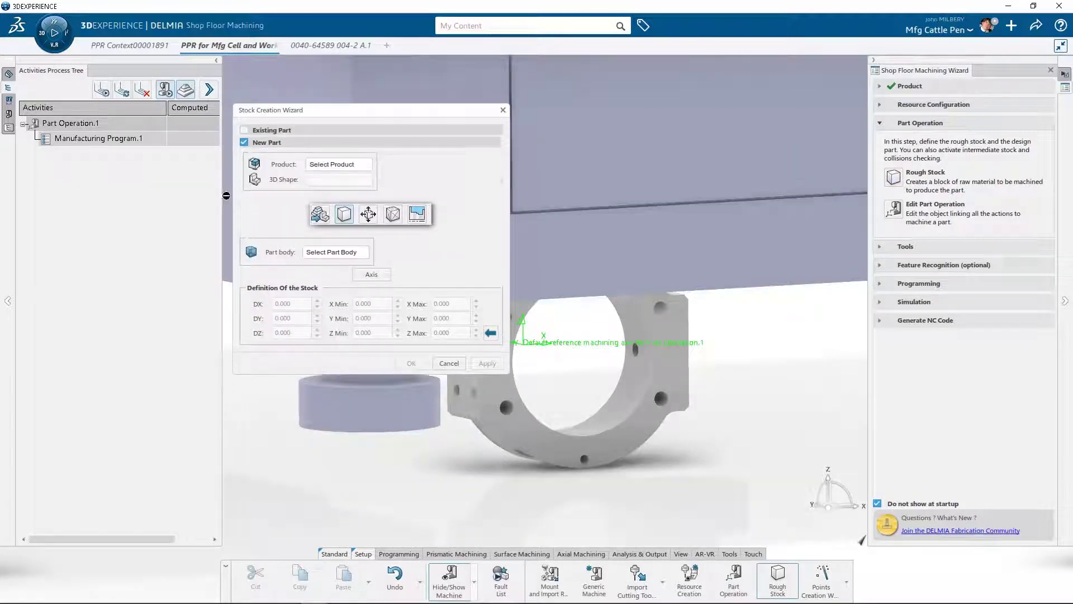
{"action": "left_click", "coordinate": [9, 128]}
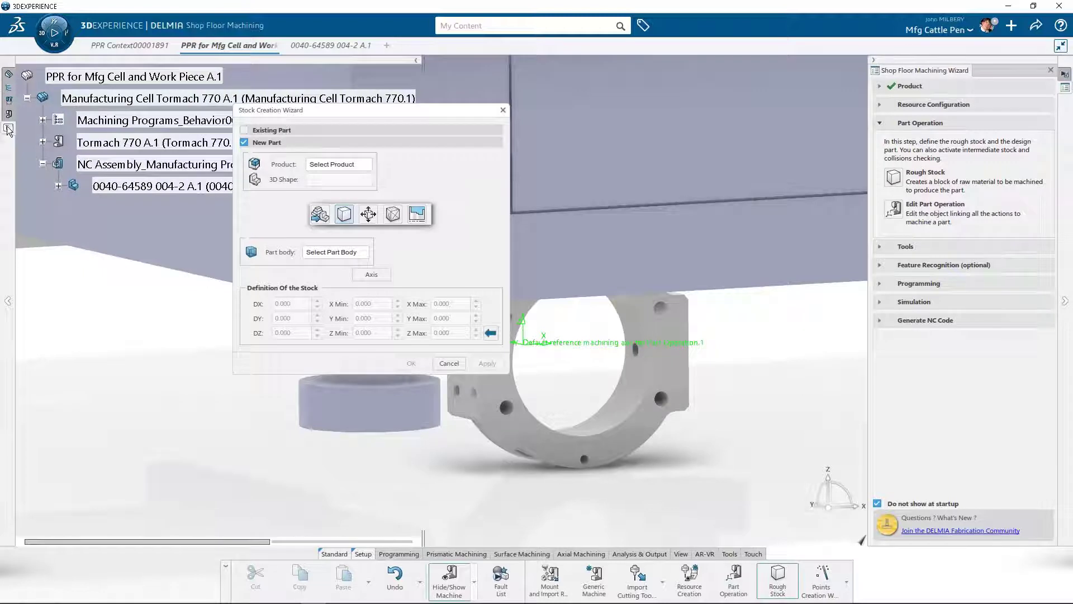
{"action": "left_click", "coordinate": [169, 168]}
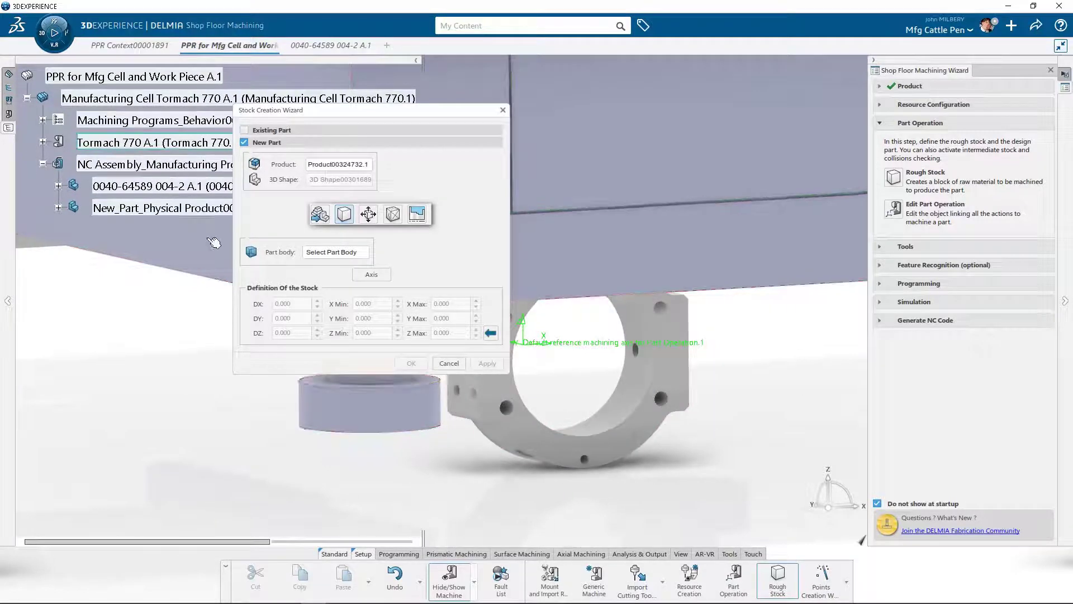
{"action": "left_click", "coordinate": [537, 435]}
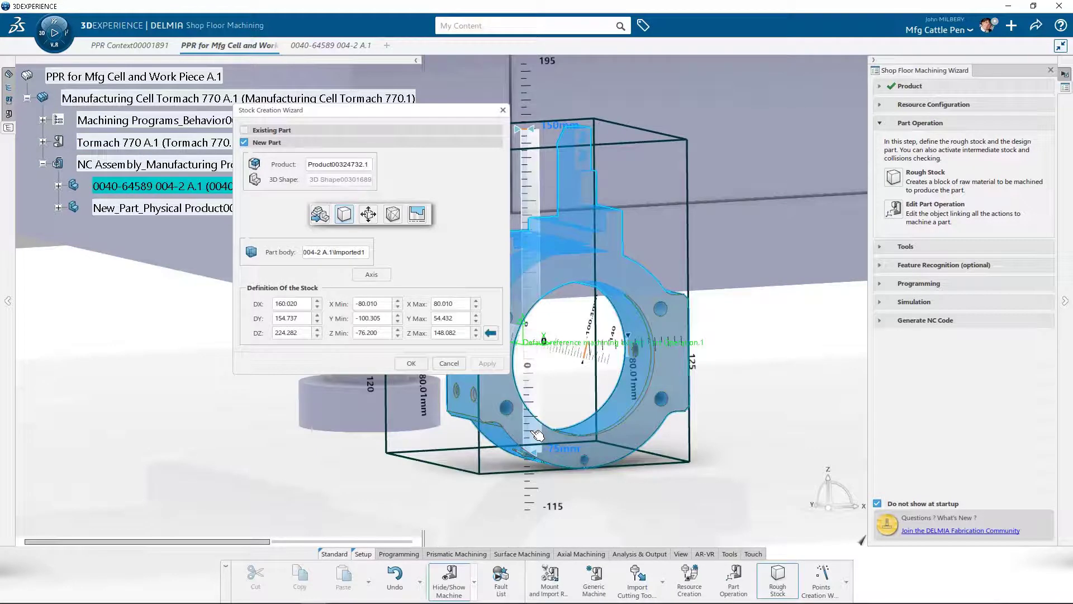
{"action": "left_click", "coordinate": [413, 363]}
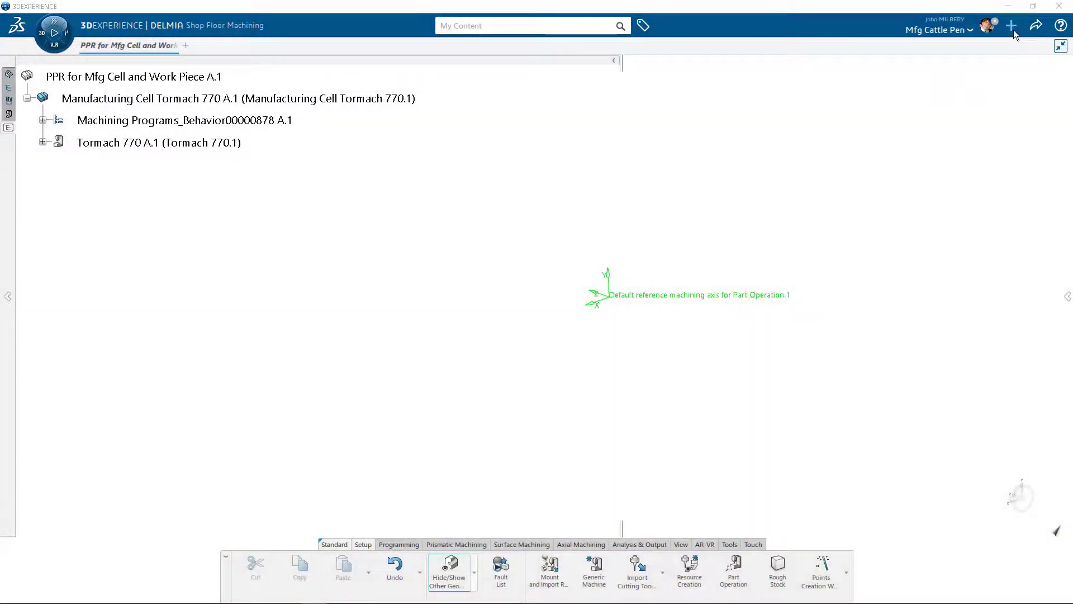
Import the SolidWorks part VALVE-BODY.SLDPRT from C:\tmp and close the operation report
{"action": "left_click", "coordinate": [1012, 26]}
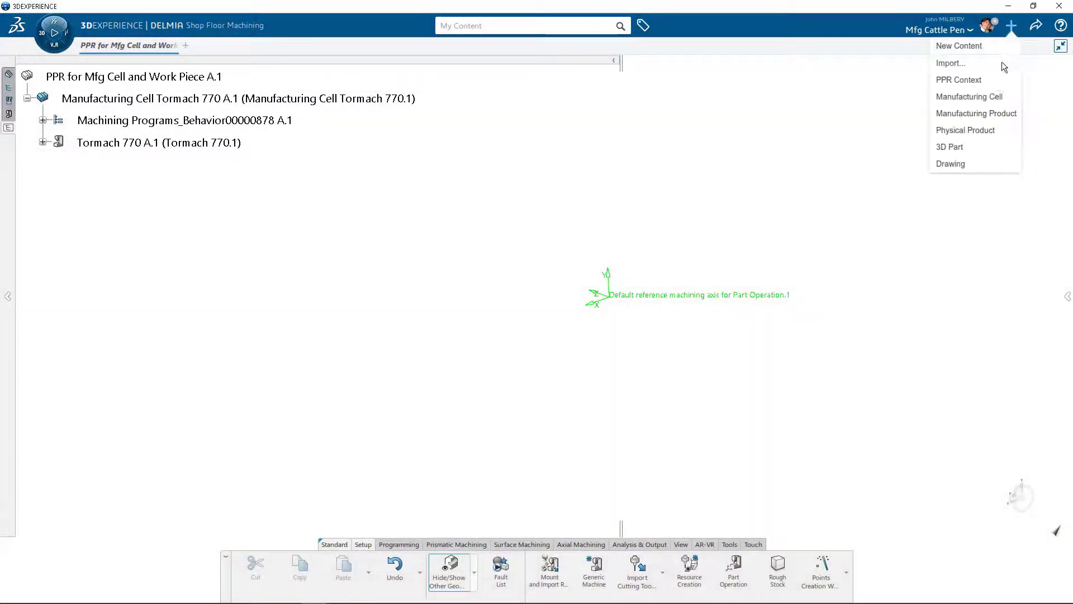
{"action": "left_click", "coordinate": [975, 65]}
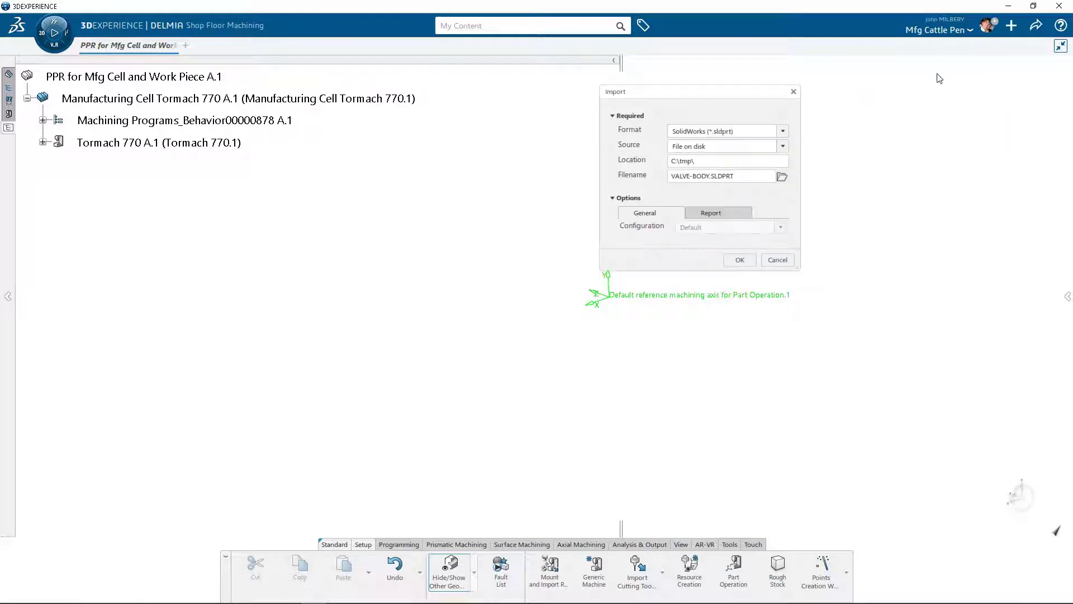
{"action": "left_click", "coordinate": [740, 260]}
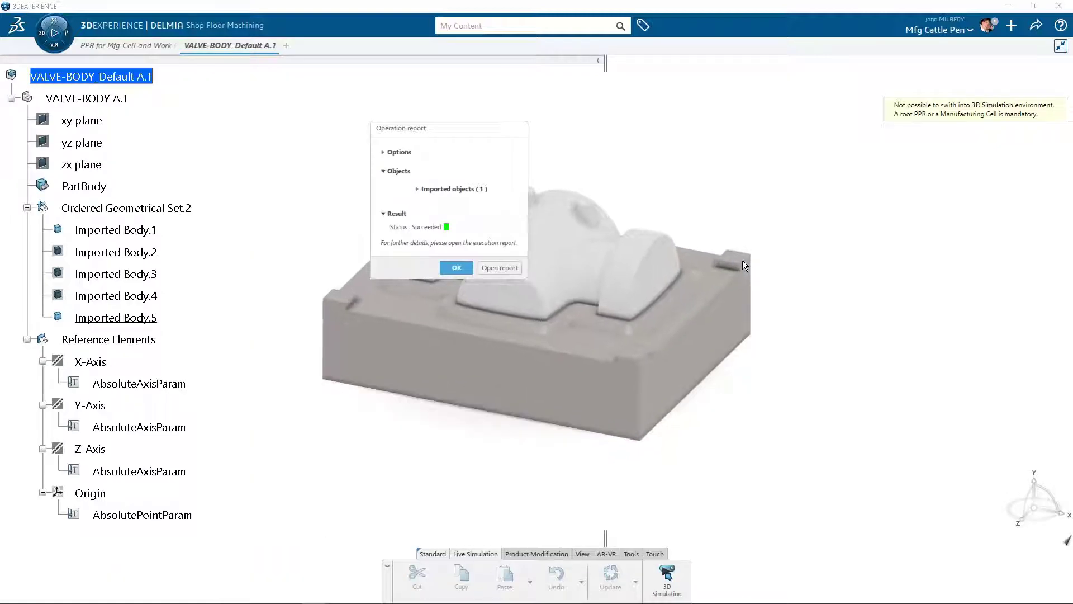
{"action": "left_click", "coordinate": [456, 267]}
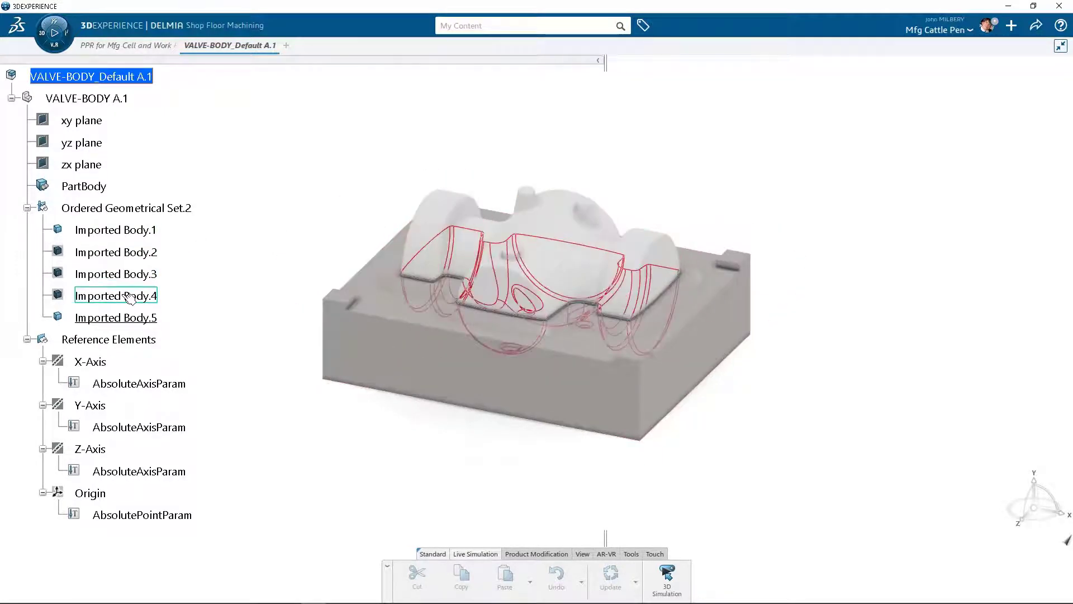
Edit VALVE-BODY A.1 in Part Design, delete Imported Body.2 through Imported Body.5, and reactivate the root product VALVE-BODY_Default
{"action": "right_click", "coordinate": [139, 212]}
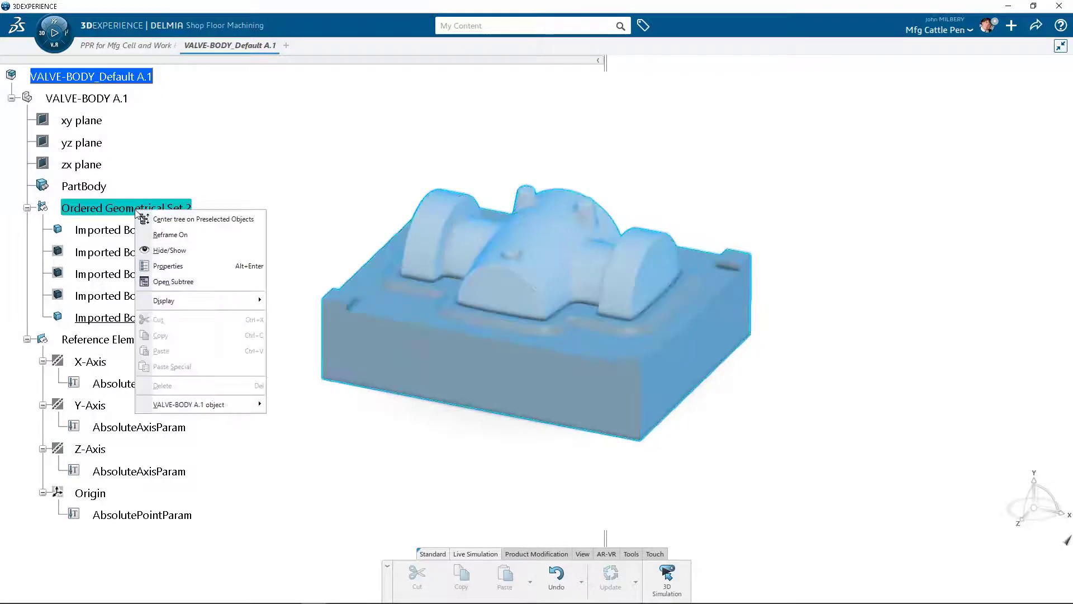
{"action": "mouse_move", "coordinate": [261, 404]}
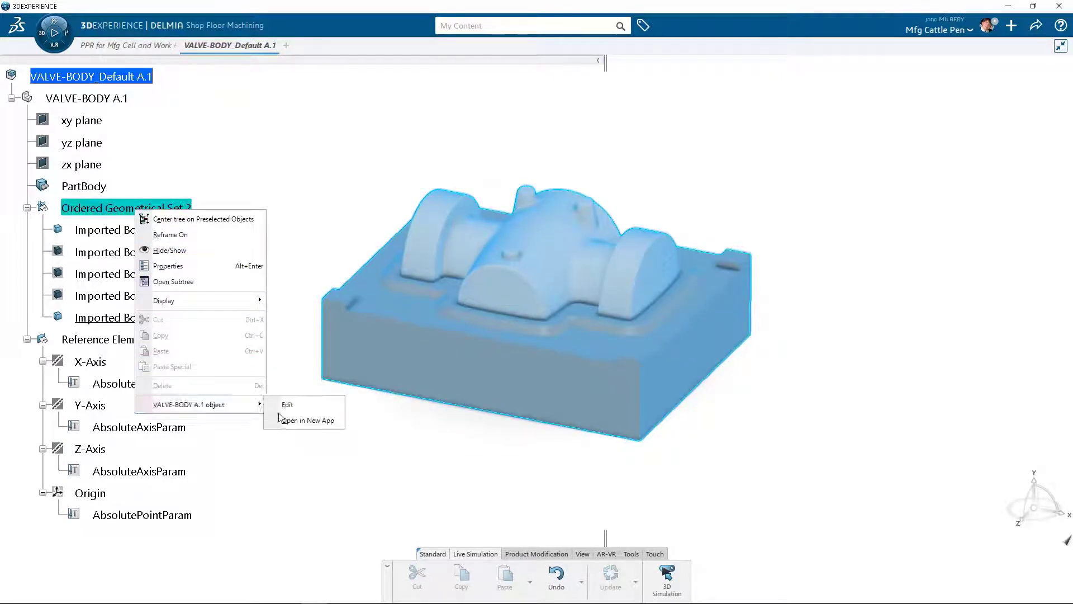
{"action": "left_click", "coordinate": [304, 405]}
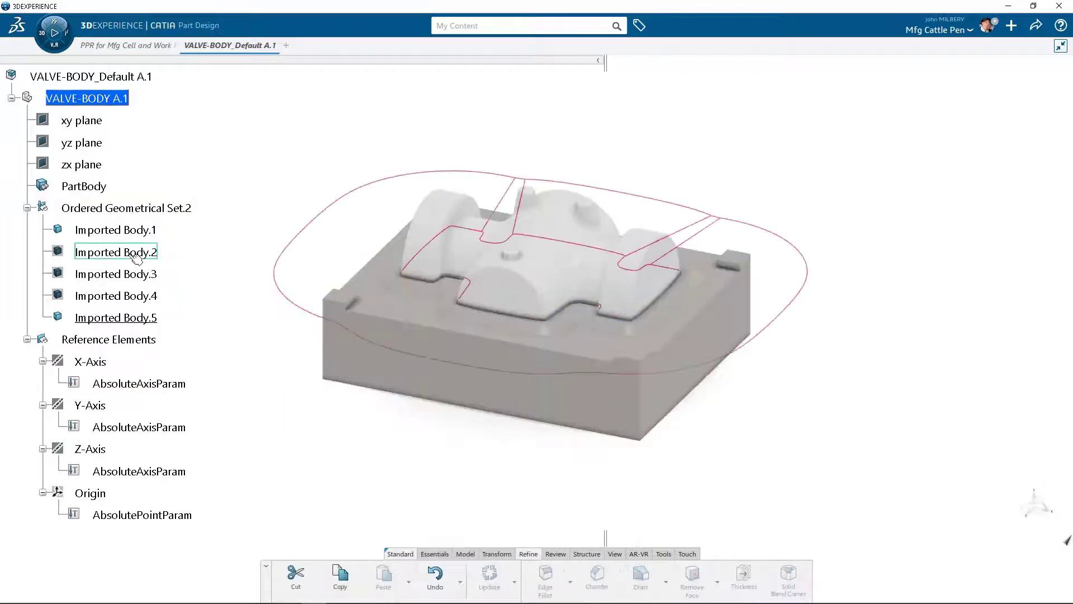
{"action": "left_click", "coordinate": [134, 253]}
{"action": "left_click", "coordinate": [139, 319], "text": "shift"}
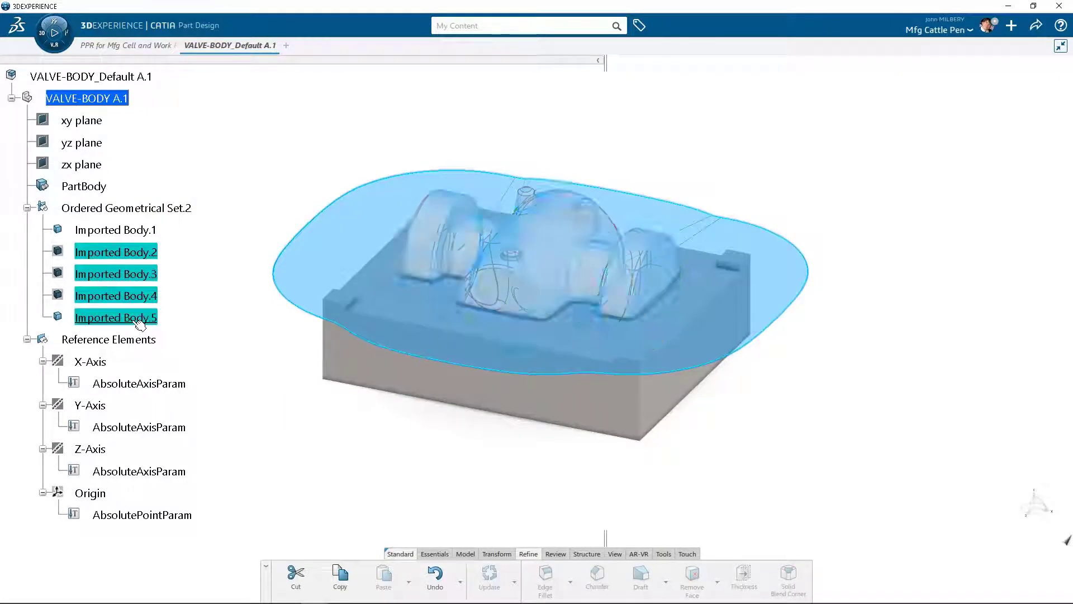
{"action": "right_click", "coordinate": [139, 323]}
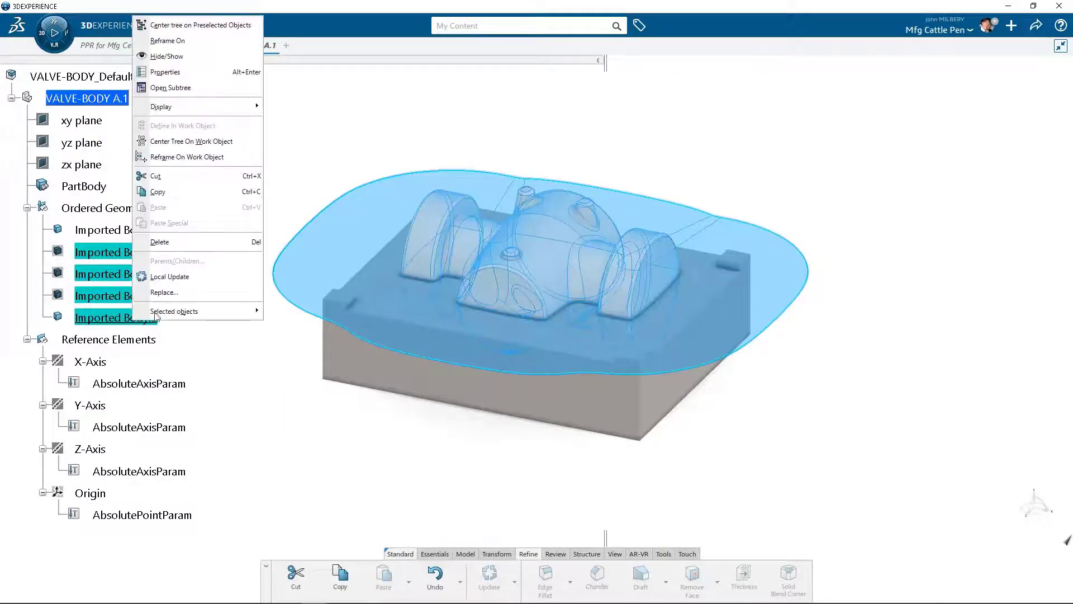
{"action": "left_click", "coordinate": [165, 242]}
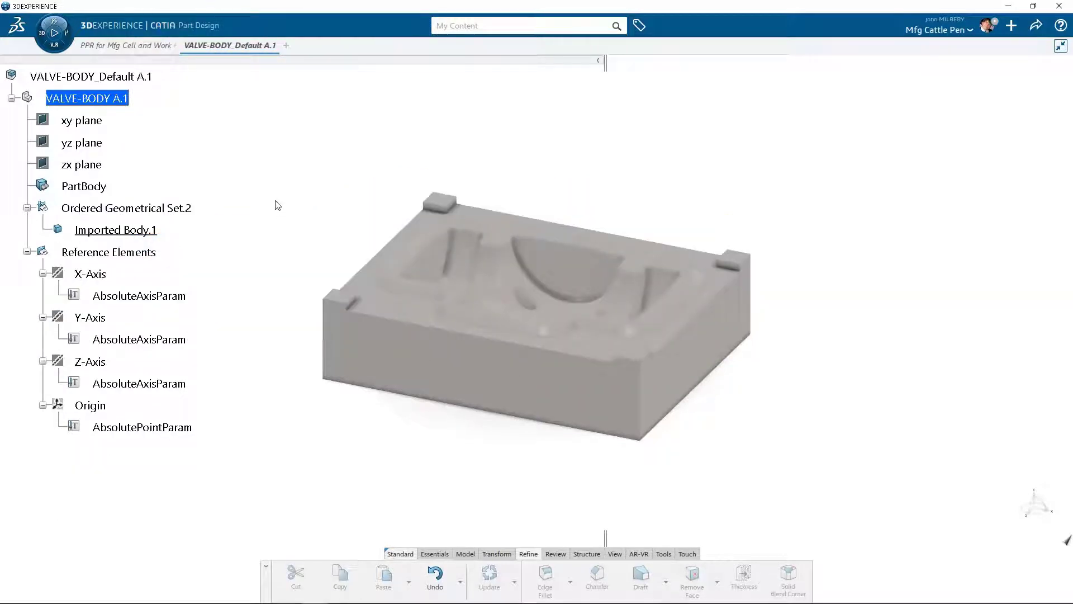
{"action": "double_click", "coordinate": [133, 78]}
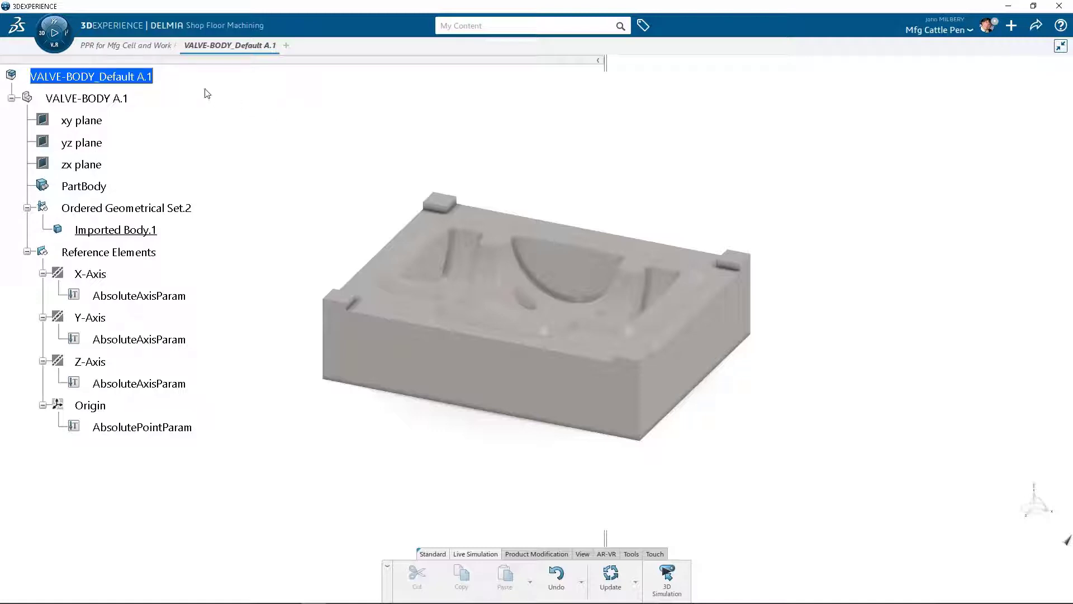
Import VALVE-BODY_Default as a manufacturing product into the Tormach 770 cell's PPR context and expand its NC Assembly node
{"action": "left_click", "coordinate": [139, 46]}
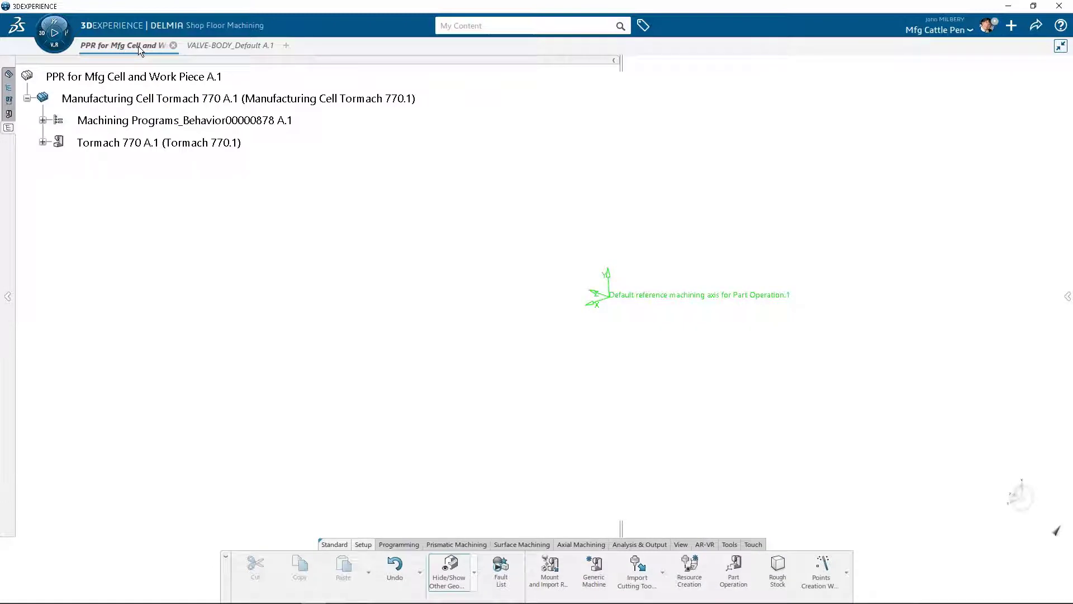
{"action": "left_click", "coordinate": [550, 576]}
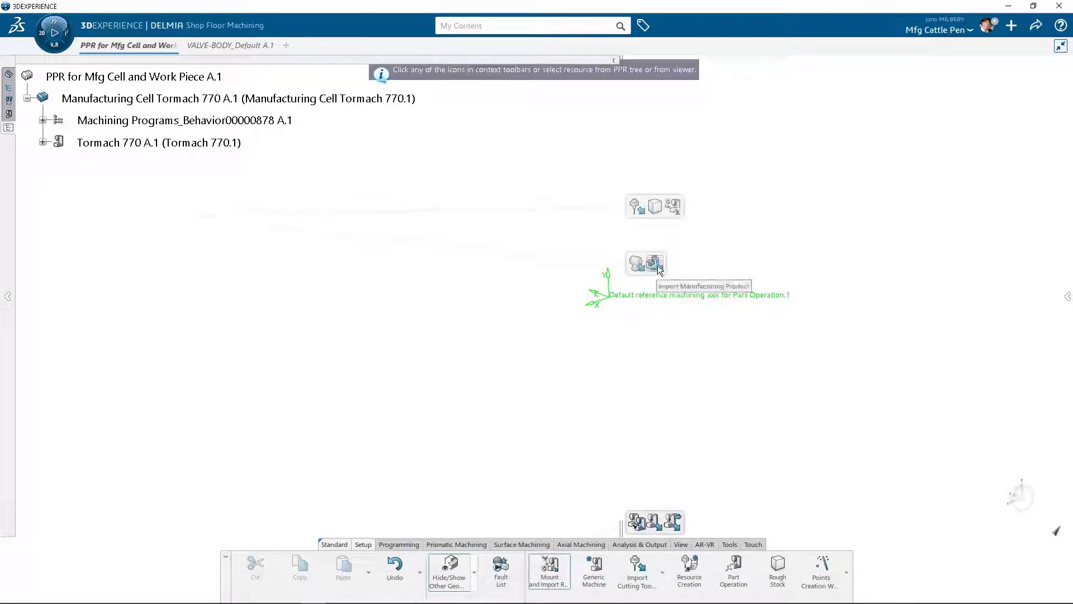
{"action": "left_click", "coordinate": [656, 263]}
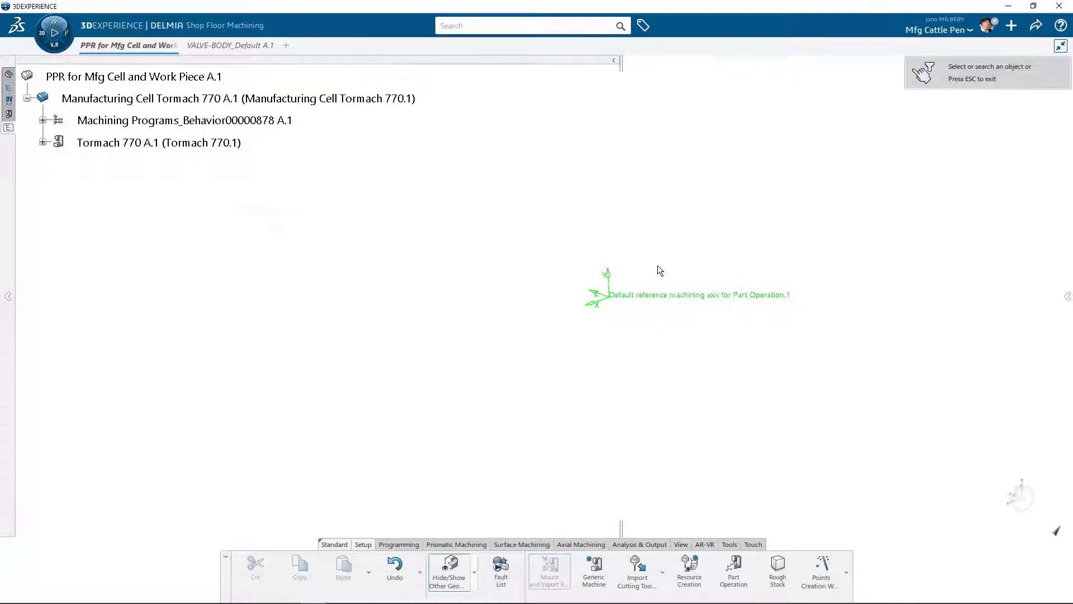
{"action": "left_click", "coordinate": [262, 48]}
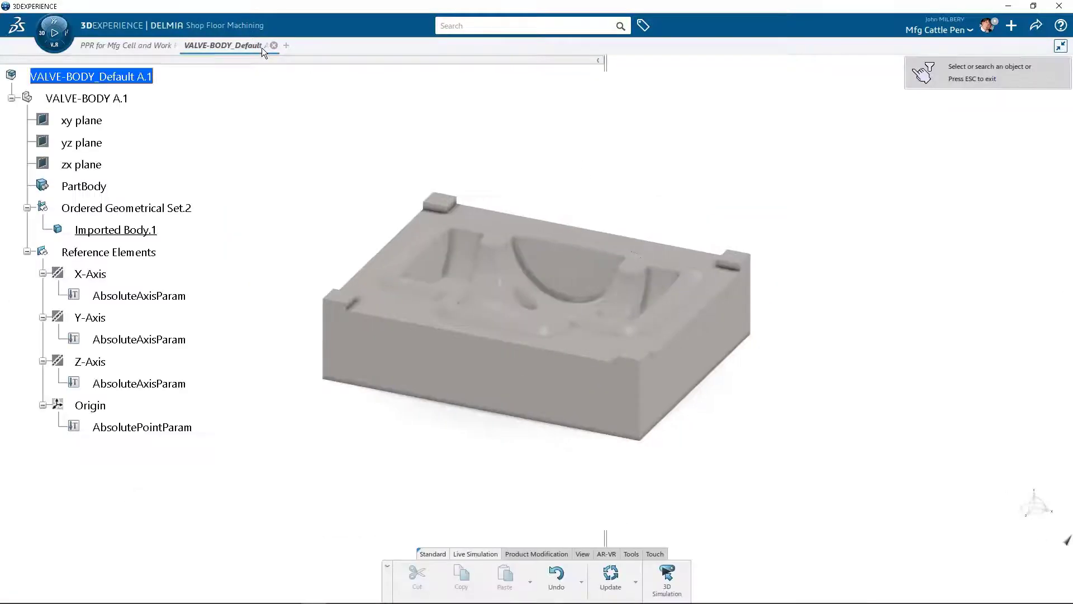
{"action": "left_click", "coordinate": [106, 78]}
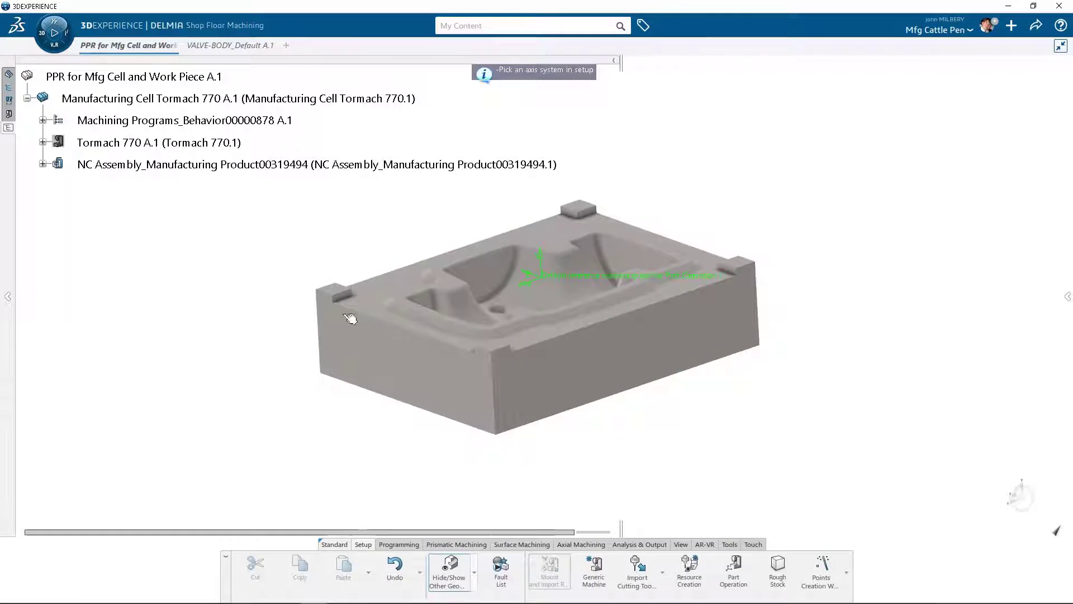
{"action": "left_click", "coordinate": [43, 165]}
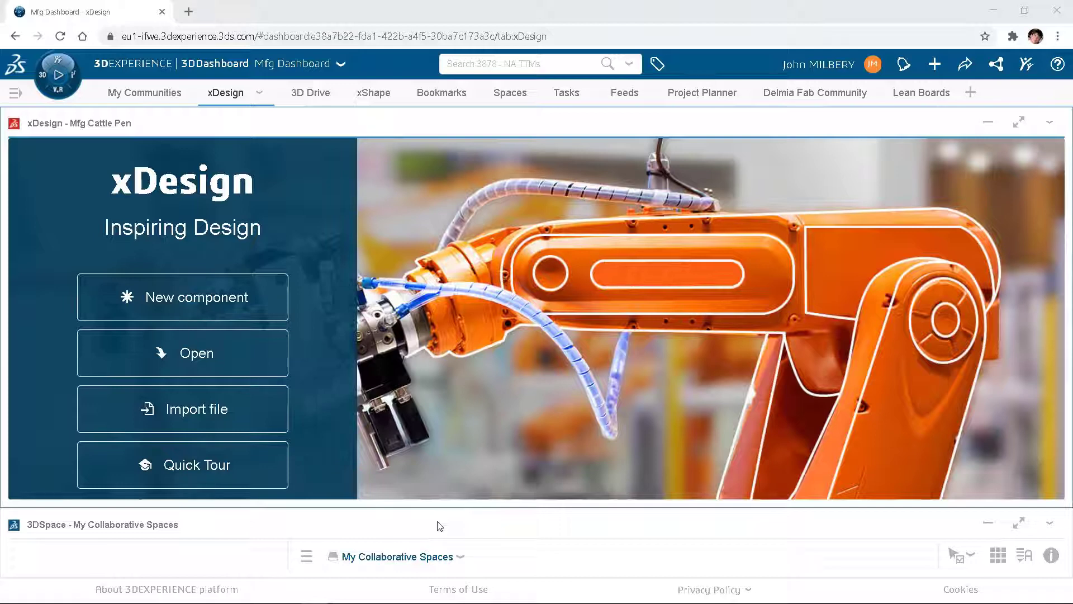
Switch to xDesign in 3DDashboard and import the CATIA part RIB-0010-3567.CATPart from disk into Mfg Cattle Pen
{"action": "left_click", "coordinate": [197, 423]}
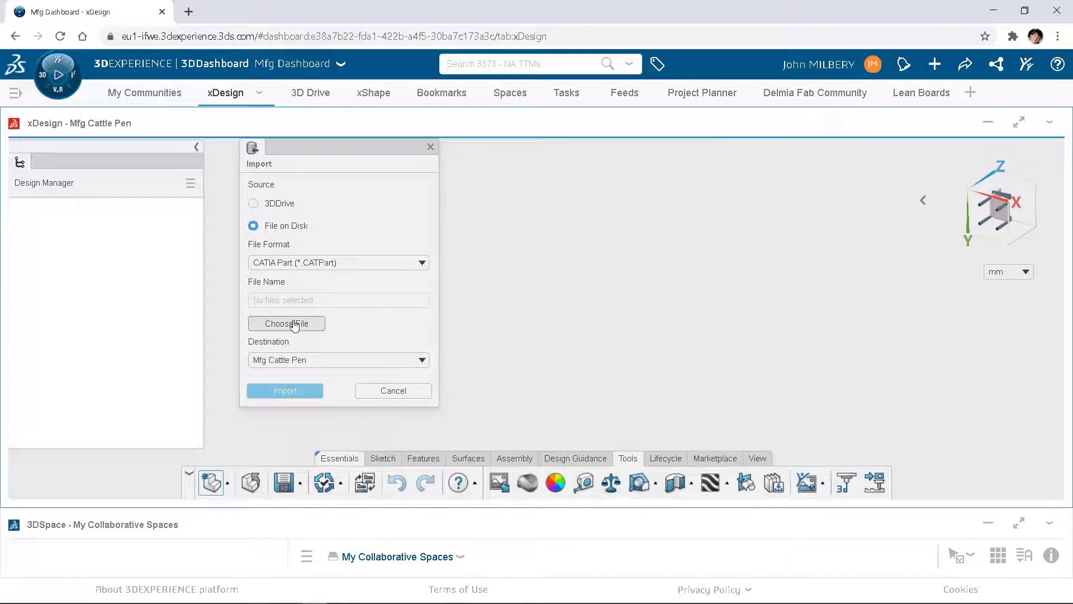
{"action": "left_click", "coordinate": [293, 323]}
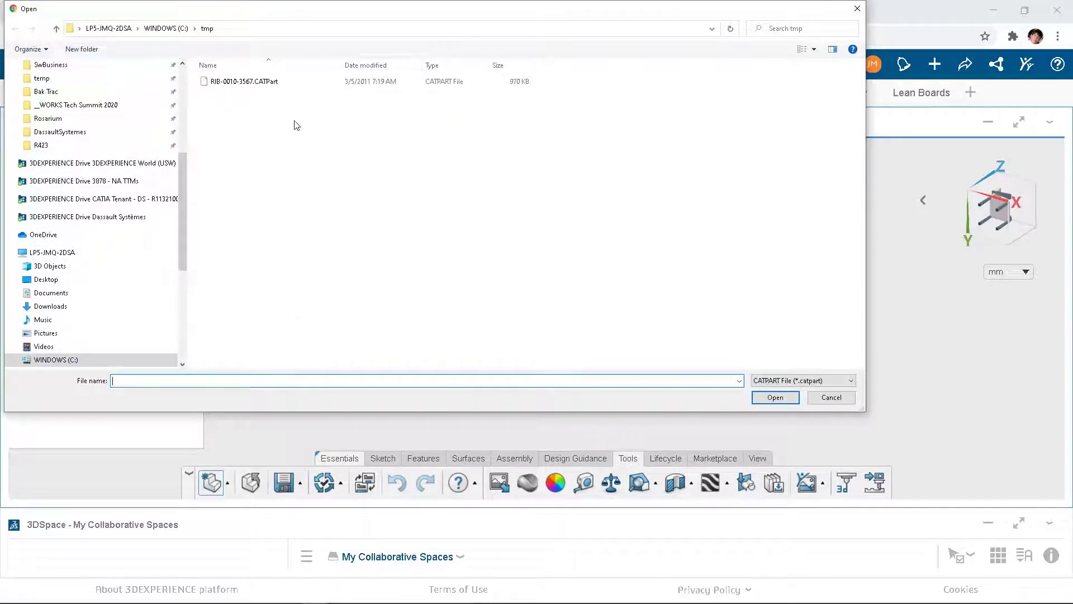
{"action": "left_click", "coordinate": [243, 83]}
{"action": "left_click", "coordinate": [775, 397]}
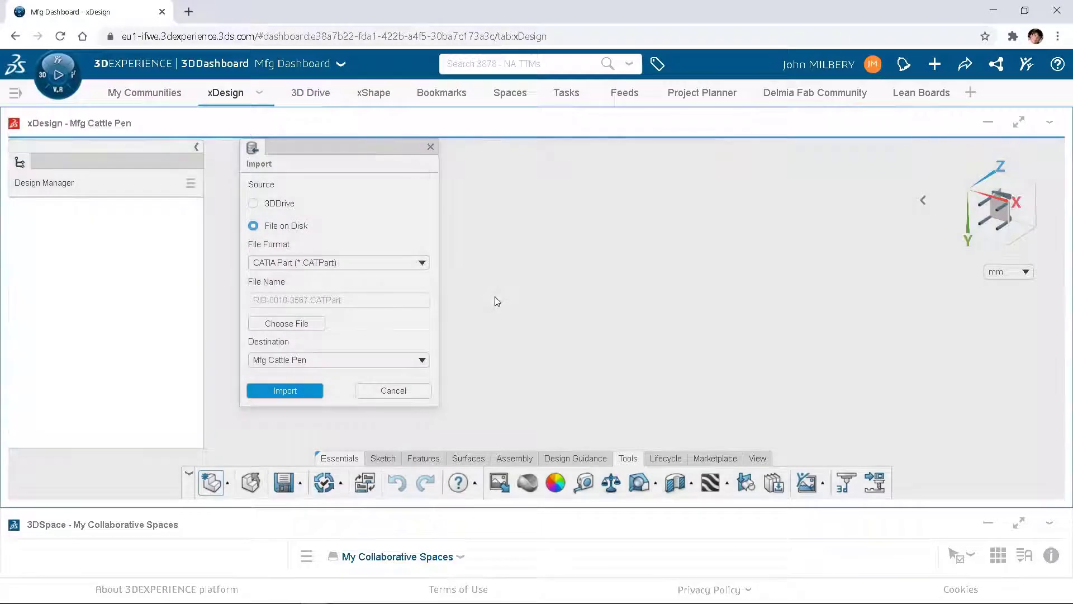
{"action": "left_click", "coordinate": [285, 391]}
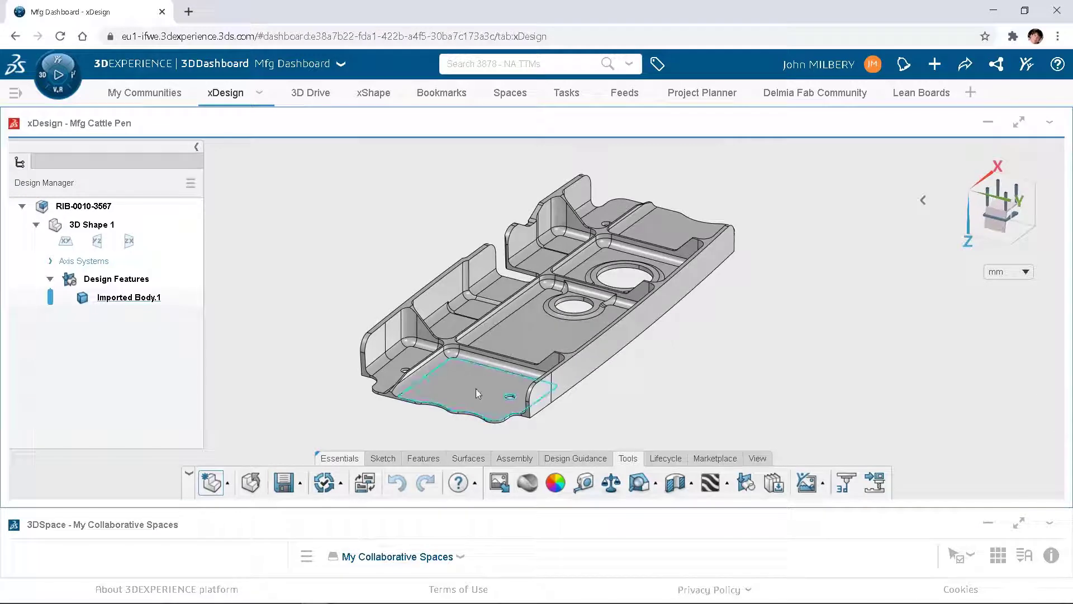
Start a sketch on the flat end pocket face of the rib and draw a circle between its two small holes
{"action": "left_click", "coordinate": [477, 391]}
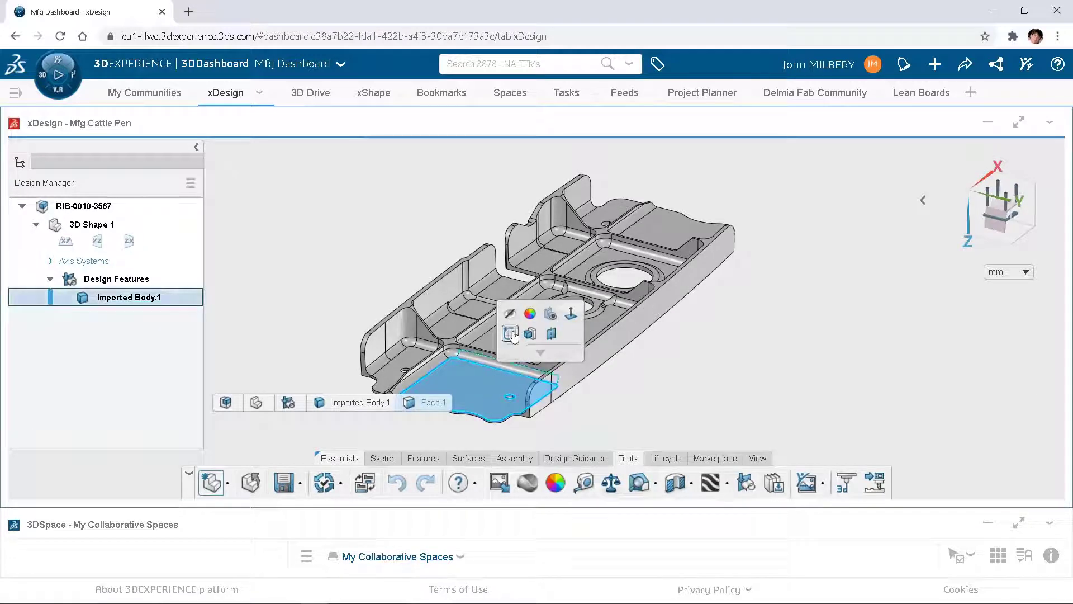
{"action": "left_click", "coordinate": [510, 334]}
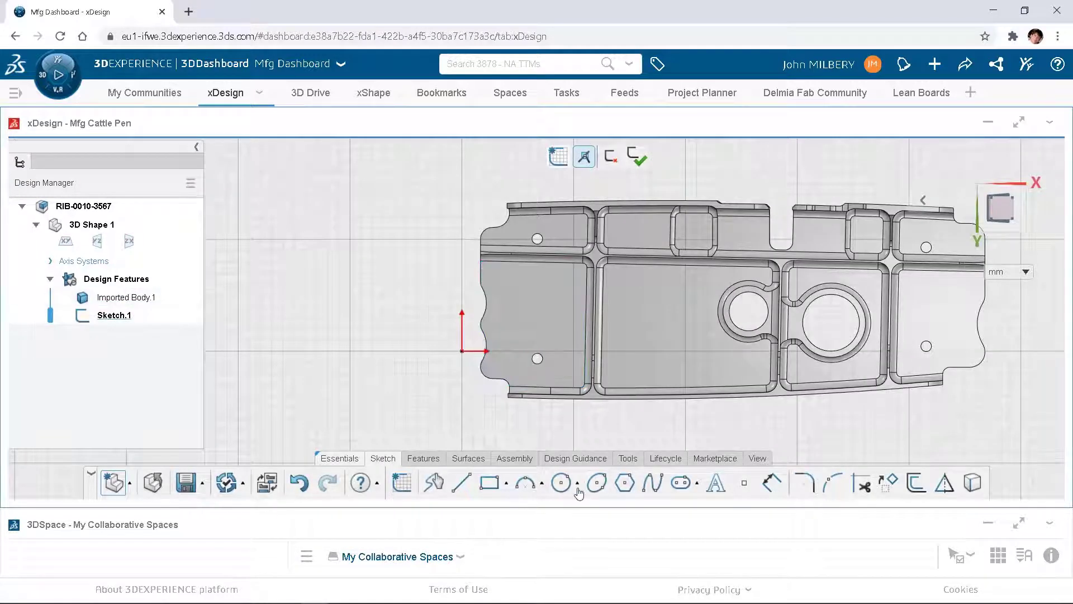
{"action": "left_click", "coordinate": [561, 482]}
{"action": "left_click", "coordinate": [534, 300]}
{"action": "left_click", "coordinate": [539, 328]}
Cut the circle through the rib with an Extrude Cut set to Through All Both and save the part
{"action": "left_click", "coordinate": [423, 460]}
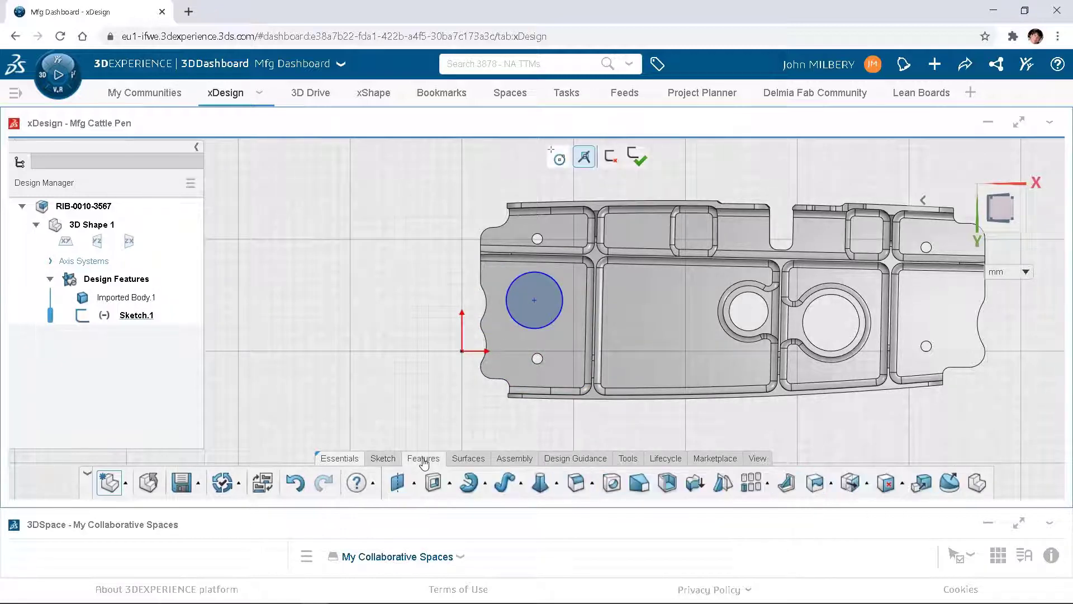
{"action": "left_click", "coordinate": [434, 483]}
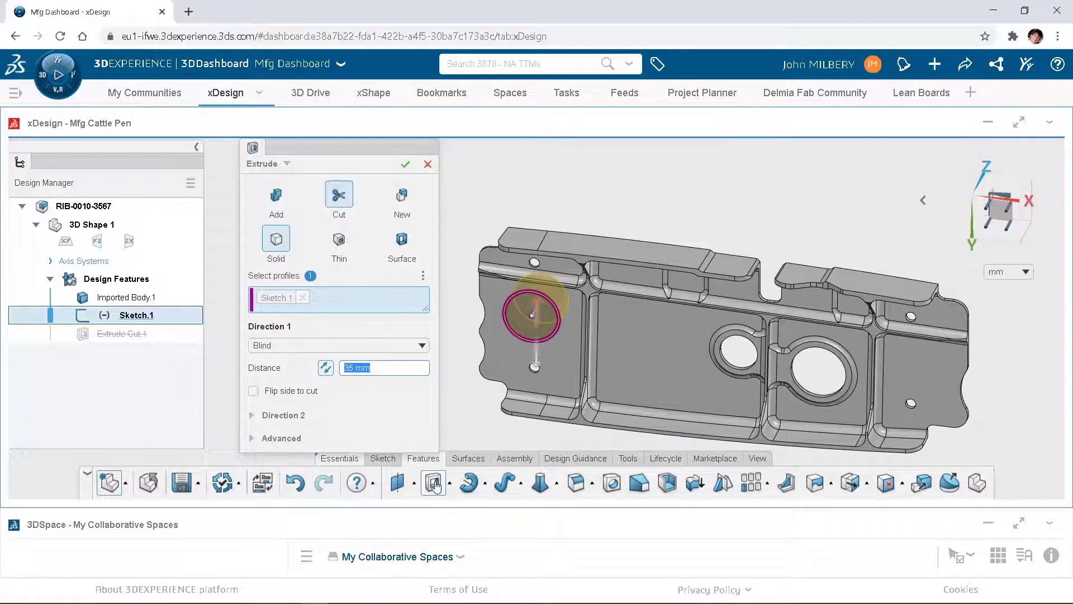
{"action": "left_click", "coordinate": [422, 346]}
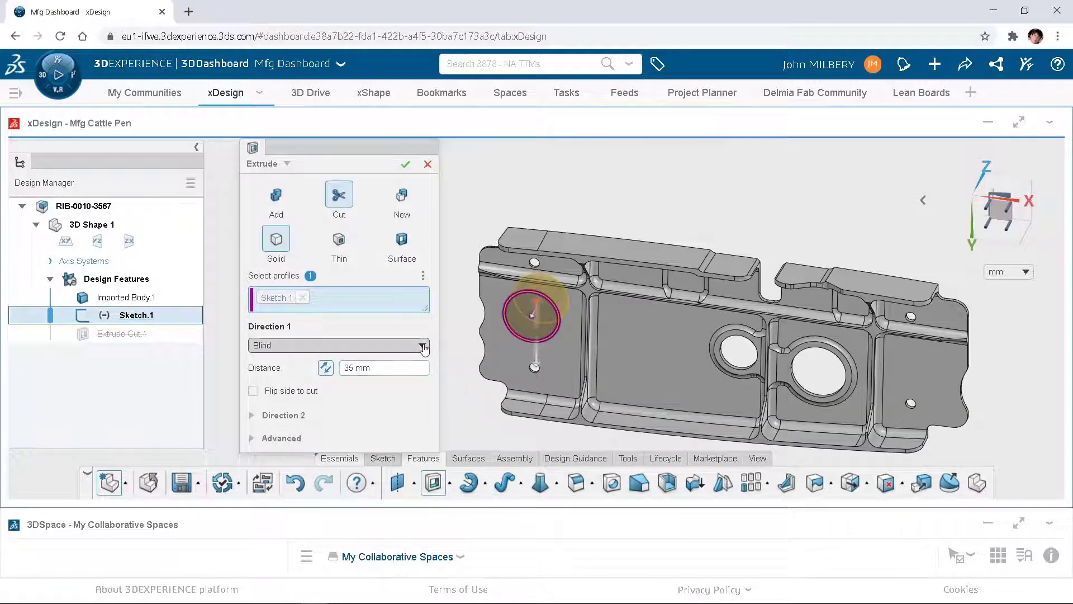
{"action": "left_click", "coordinate": [347, 393]}
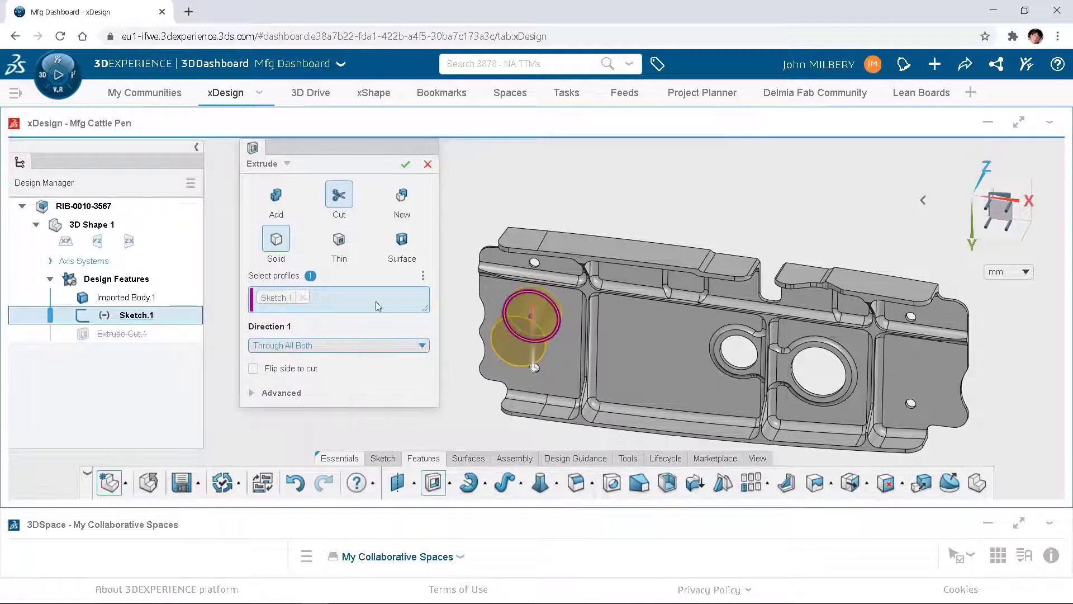
{"action": "left_click", "coordinate": [405, 164]}
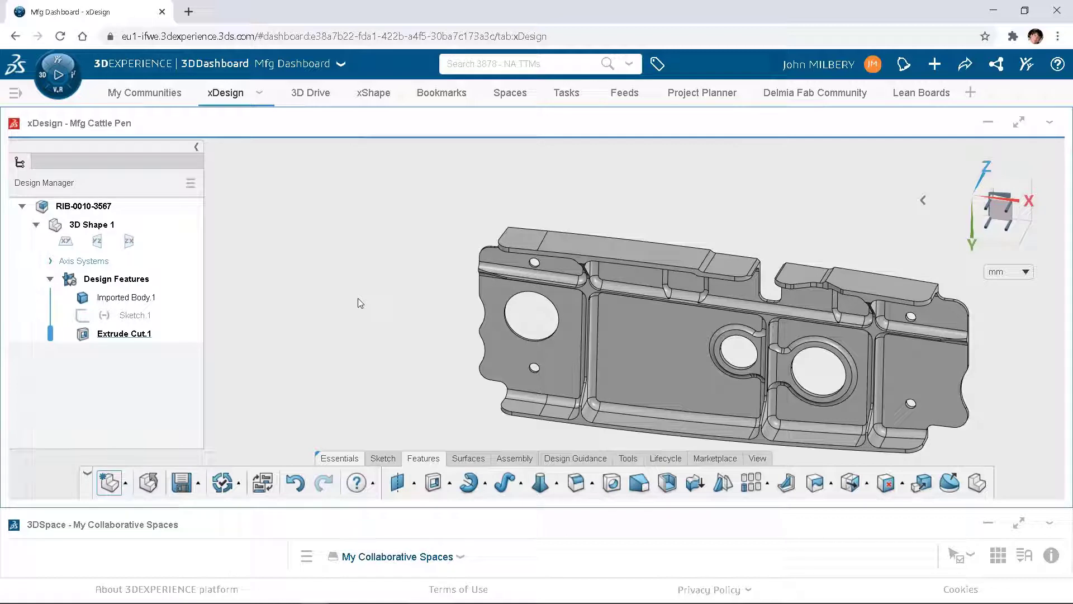
{"action": "left_click", "coordinate": [185, 483]}
Switch to DELMIA Shop Floor Machining, search for RIB-0010, and open RIB-0010-3567 through Open Advanced with expanded children and all representations
{"action": "left_click", "coordinate": [479, 594]}
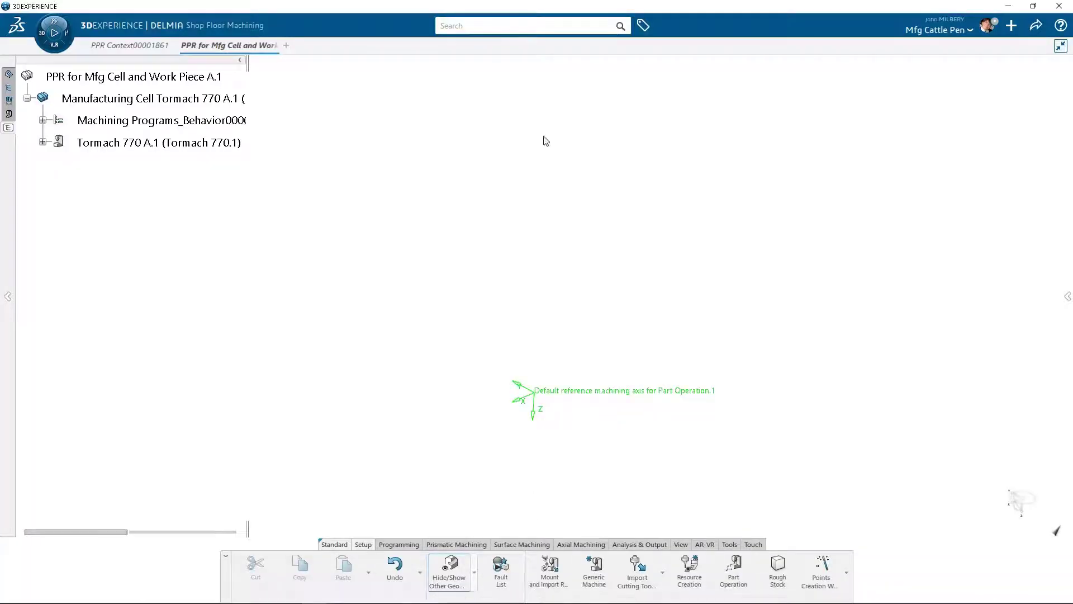
{"action": "left_click", "coordinate": [479, 27]}
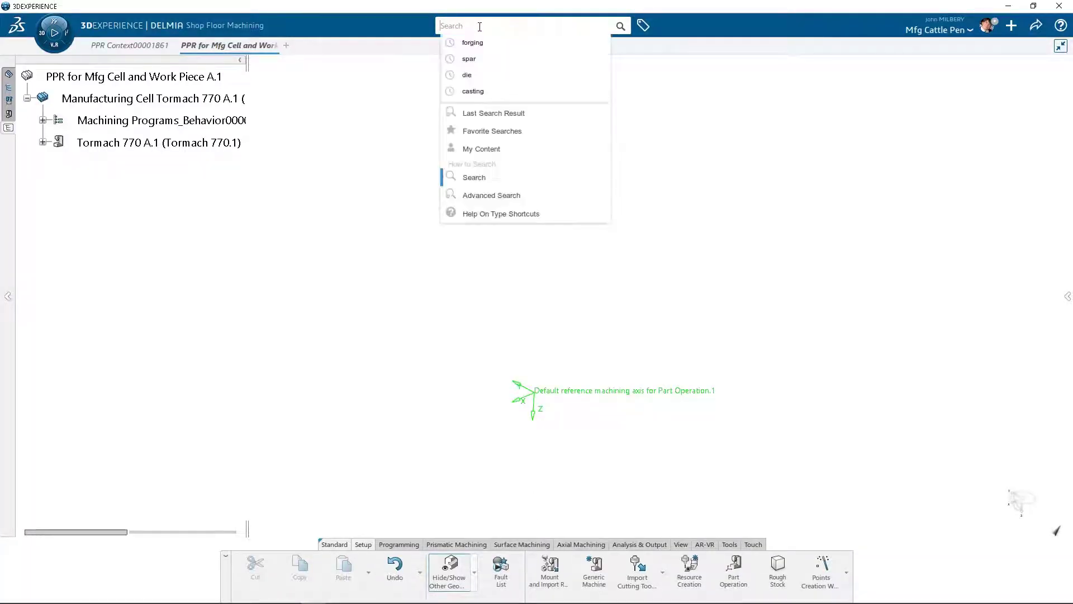
{"action": "type", "text": "RIB-0010"}
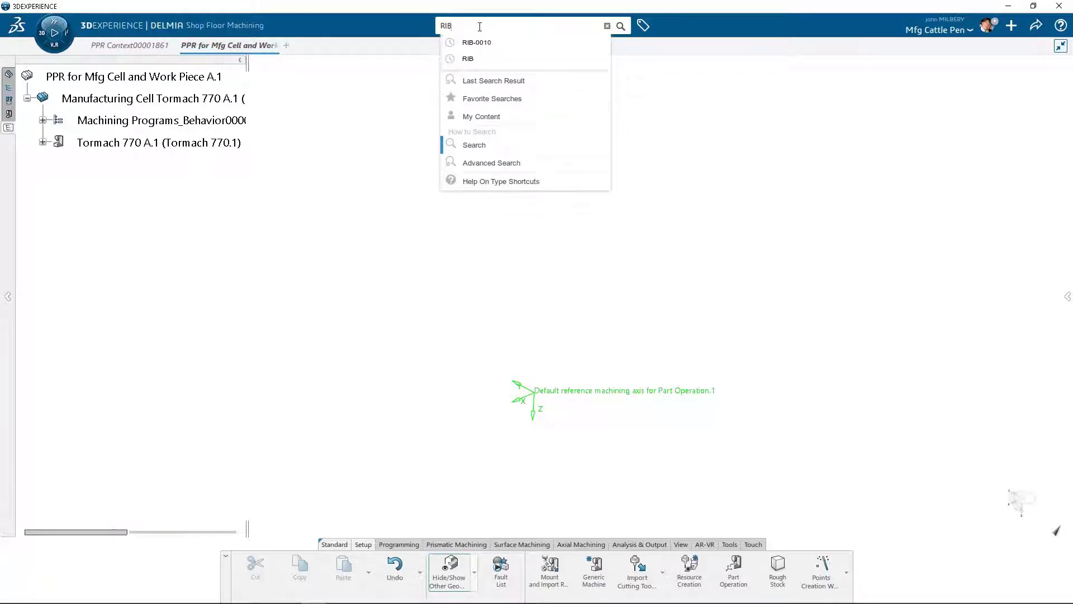
{"action": "key", "text": "Return"}
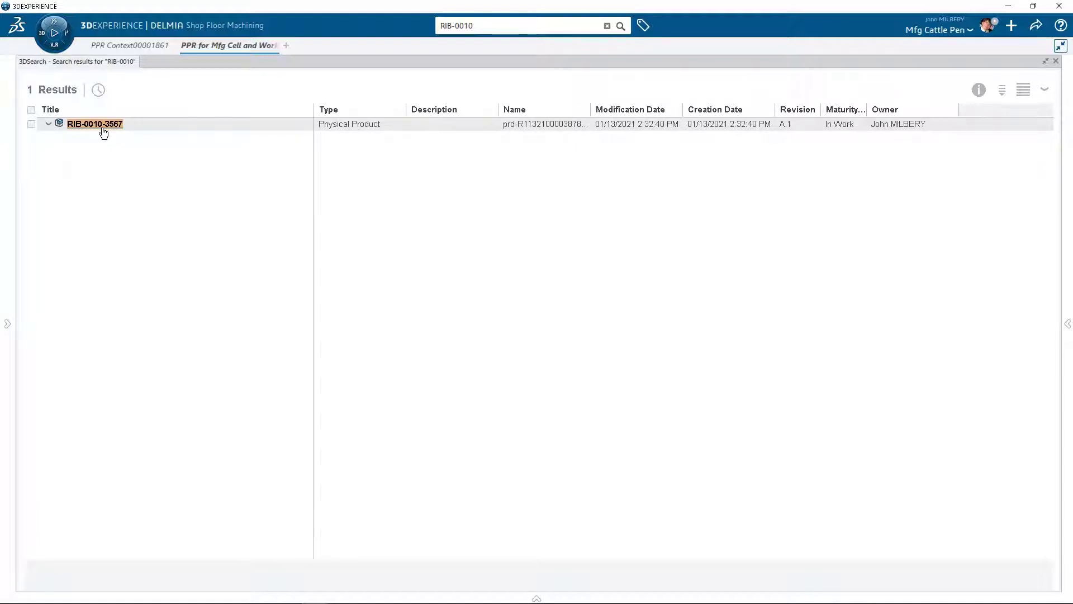
{"action": "right_click", "coordinate": [103, 131]}
{"action": "mouse_move", "coordinate": [123, 194]}
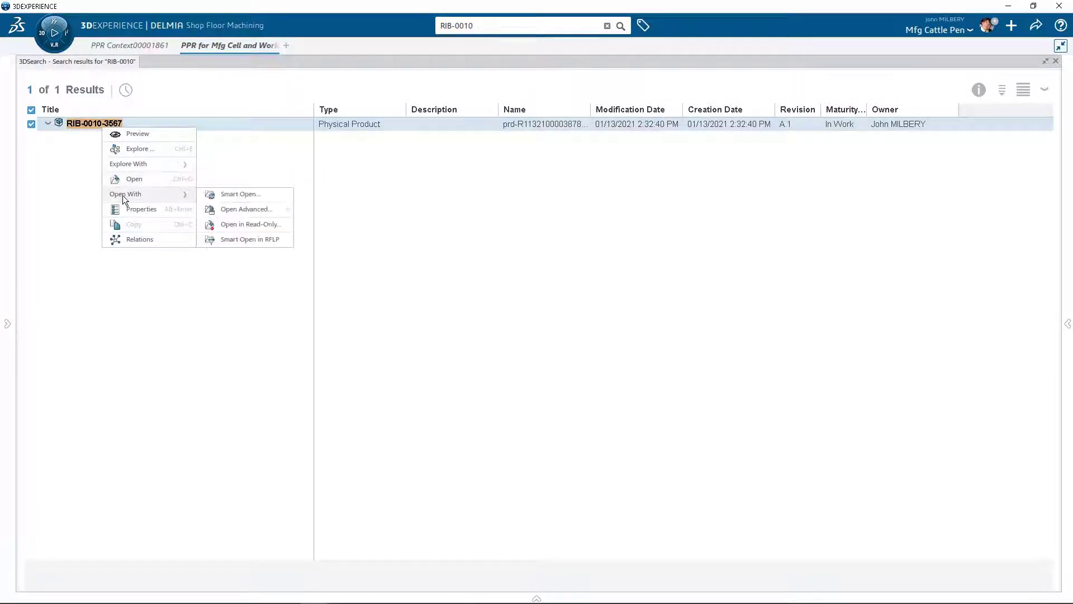
{"action": "left_click", "coordinate": [242, 213]}
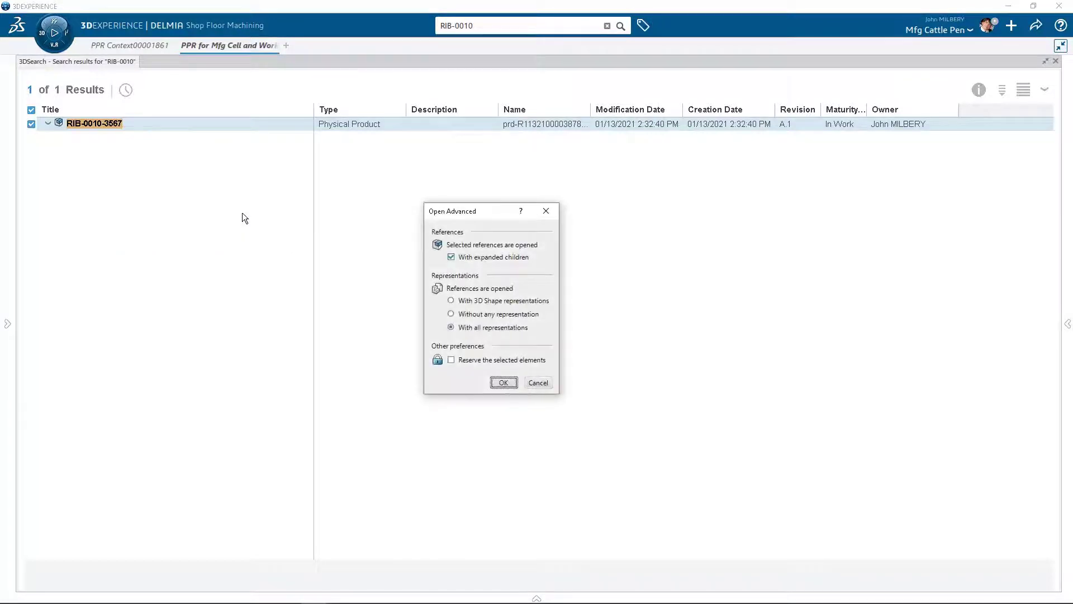
{"action": "left_click", "coordinate": [509, 384]}
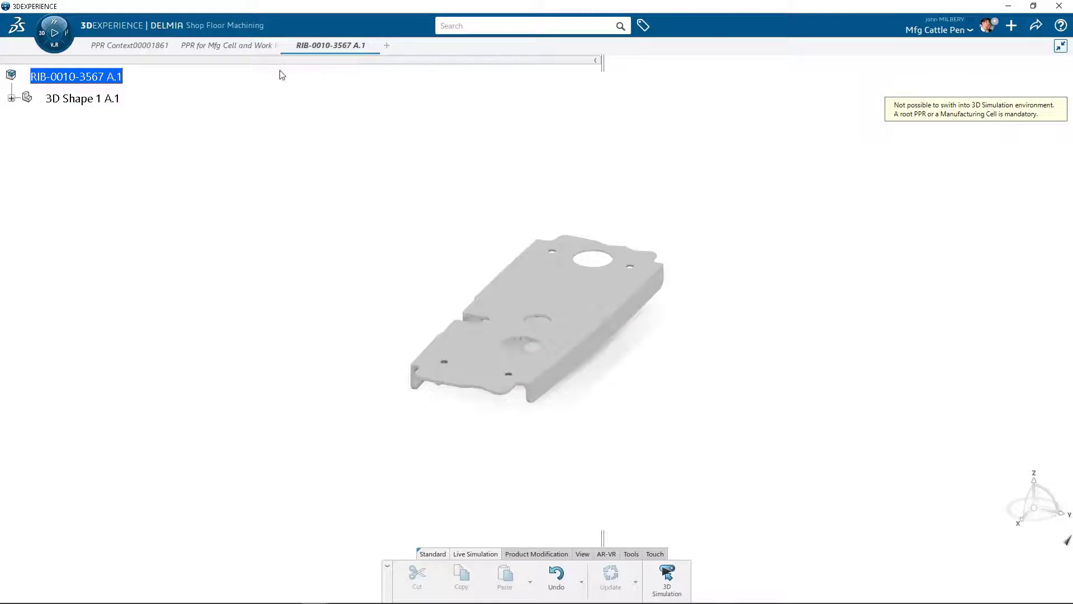
Import RIB-0010-3567 as a manufacturing product into the Tormach 770 cell and expand its NC assembly in the tree
{"action": "left_click", "coordinate": [241, 49]}
{"action": "left_click", "coordinate": [550, 567]}
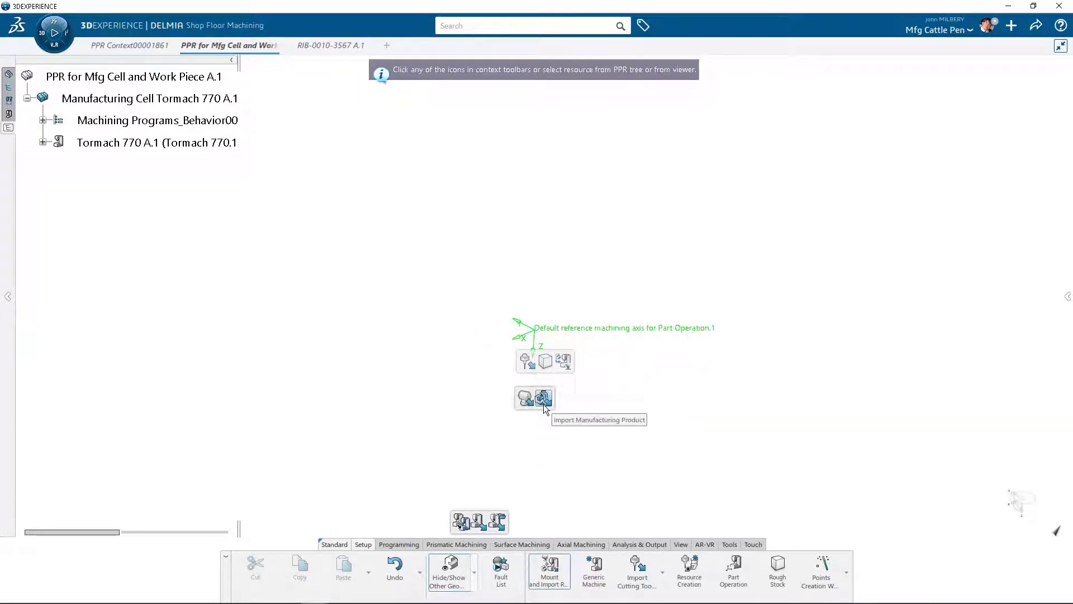
{"action": "left_click", "coordinate": [544, 403]}
{"action": "left_click", "coordinate": [343, 45]}
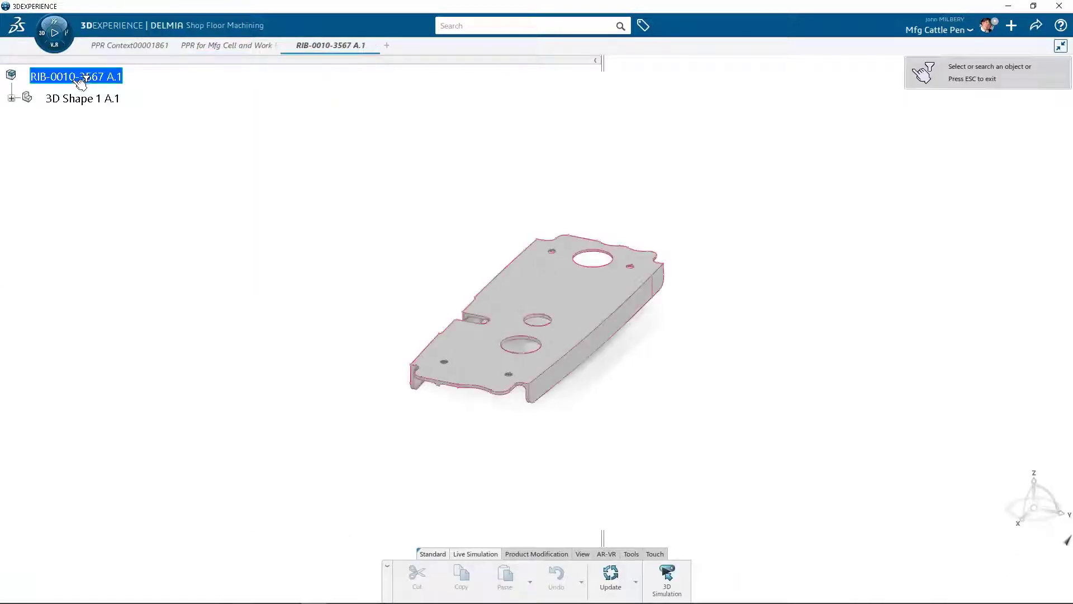
{"action": "left_click", "coordinate": [76, 78]}
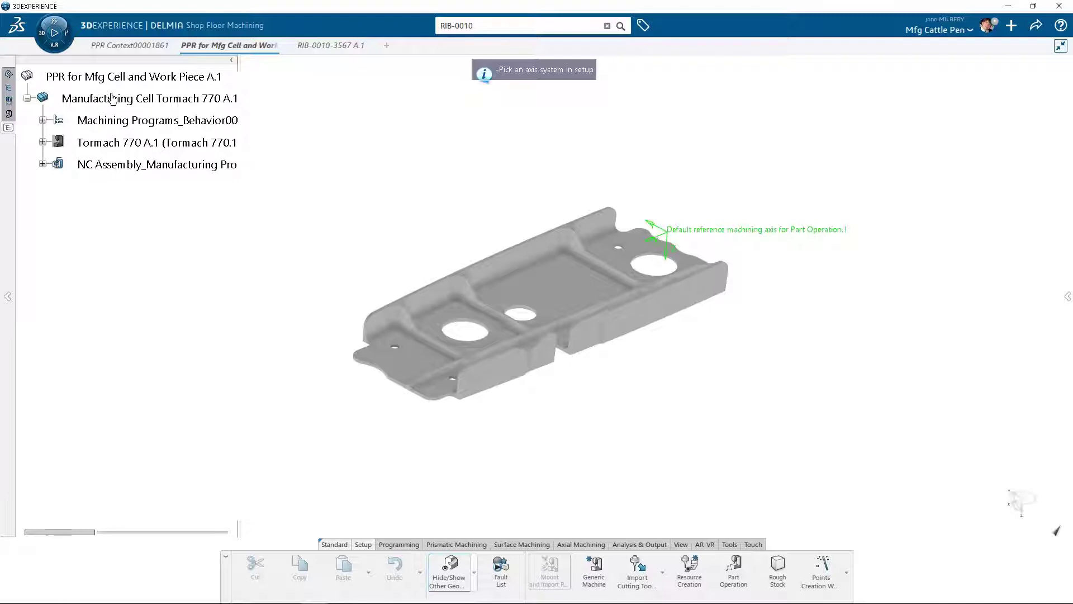
{"action": "left_click", "coordinate": [43, 164]}
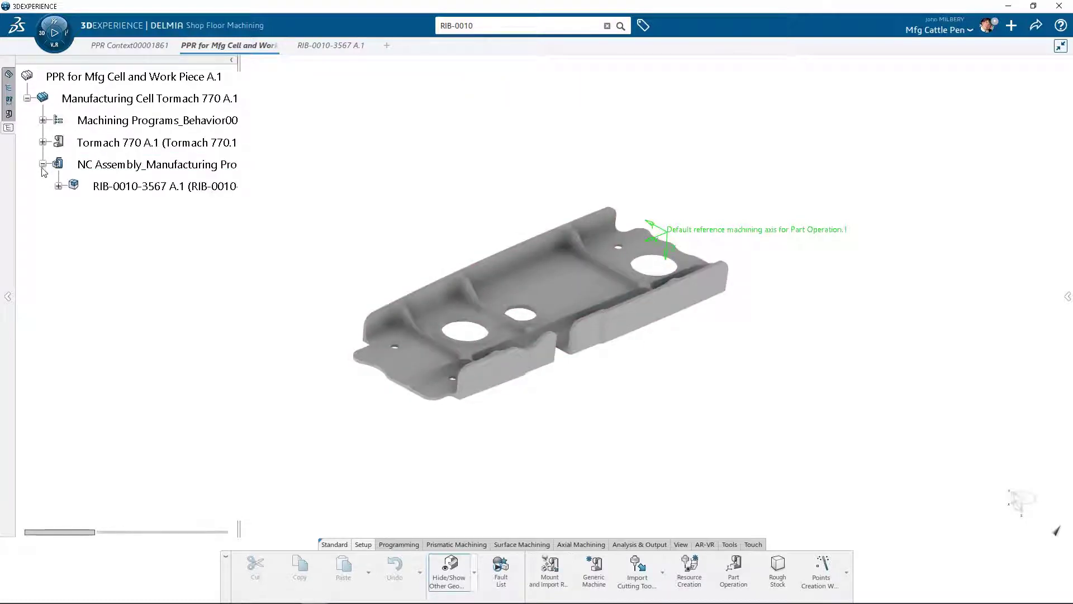
{"action": "left_click", "coordinate": [59, 186]}
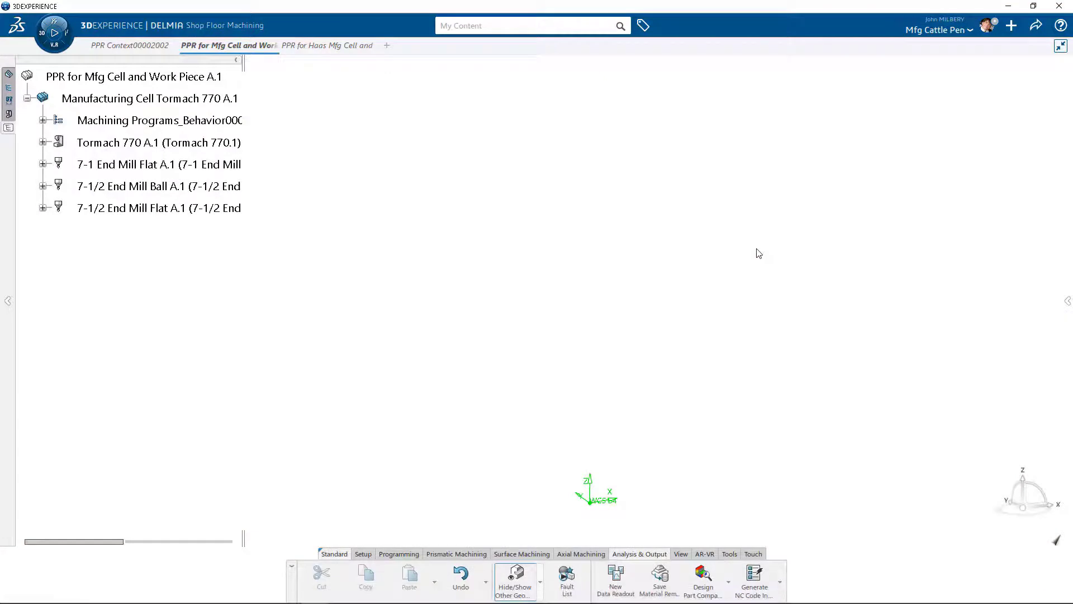
Set up an import from disk in SolidWorks (*.sldprt) format with the file VALVE-BODY-CONFIGS.SLDPRT from C:\tmp
{"action": "left_click", "coordinate": [1012, 26]}
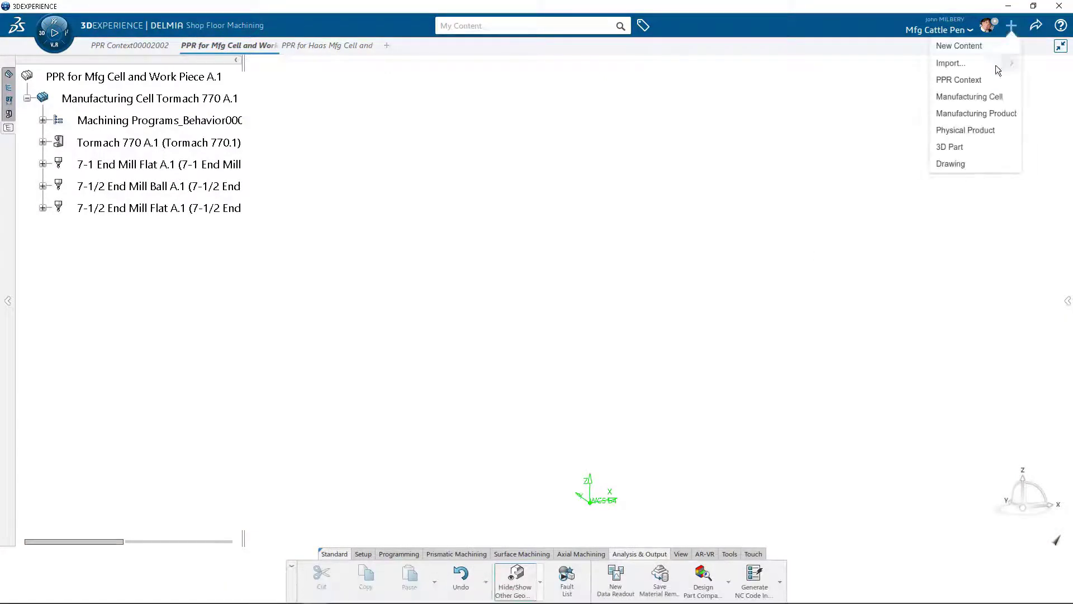
{"action": "left_click", "coordinate": [950, 64]}
{"action": "left_click", "coordinate": [794, 141]}
{"action": "left_click_drag", "start_coordinate": [795, 168], "coordinate": [796, 237]}
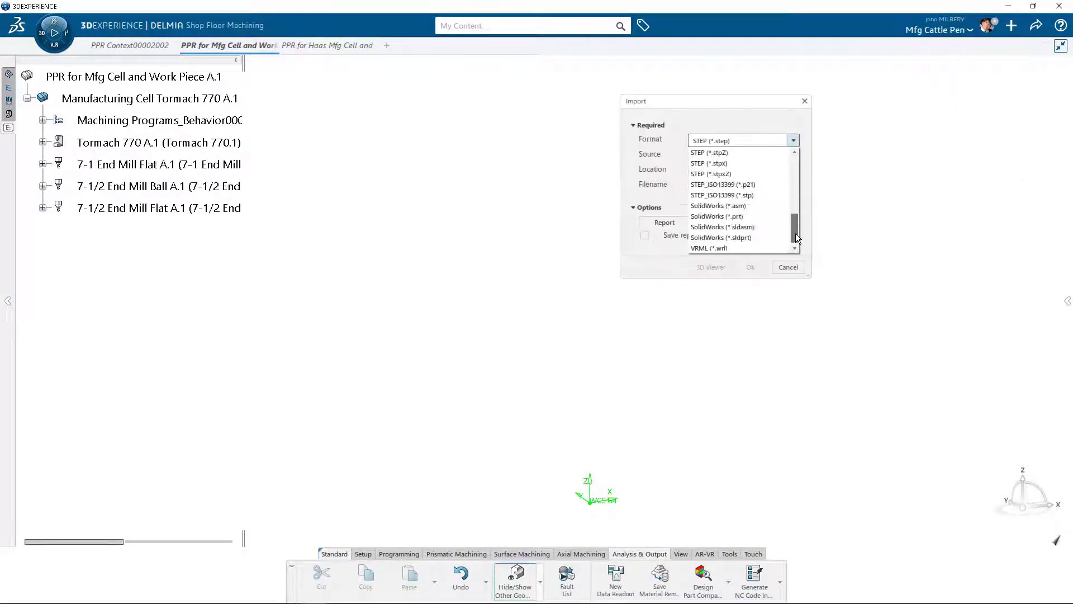
{"action": "left_click", "coordinate": [740, 238]}
{"action": "left_click", "coordinate": [802, 186]}
{"action": "left_click", "coordinate": [280, 165]}
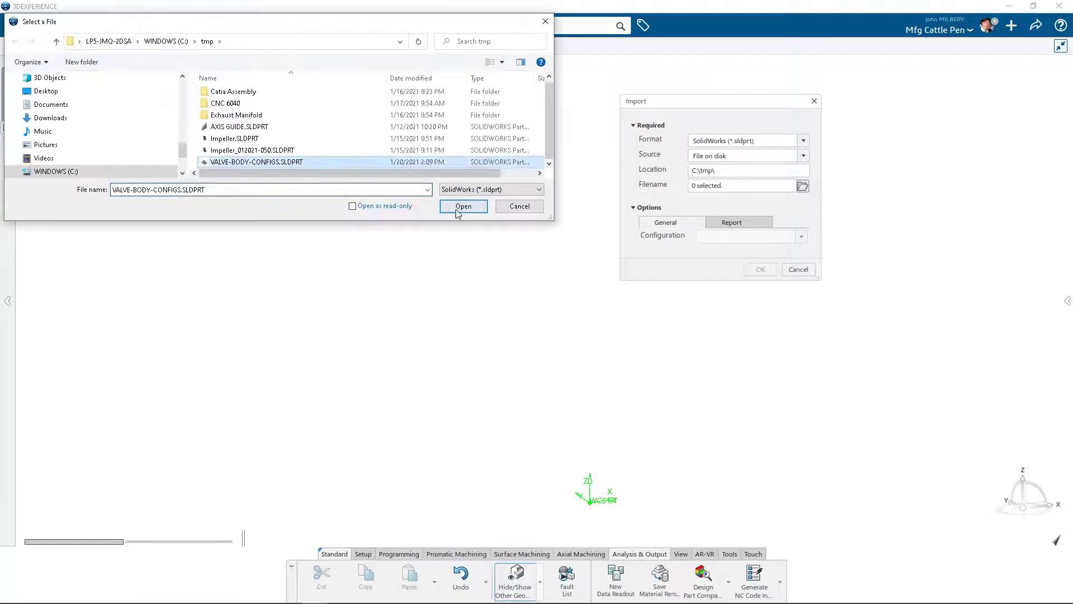
{"action": "left_click", "coordinate": [463, 206]}
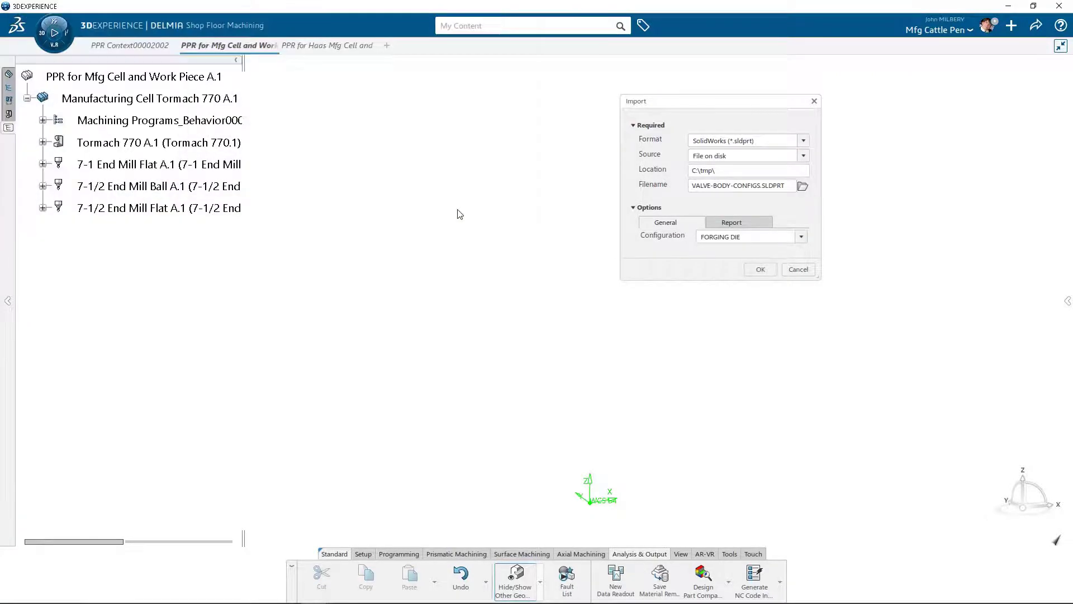
Import the FORGING DIE configuration, dismiss the operation report and highlight the imported body to inspect it
{"action": "left_click", "coordinate": [801, 237]}
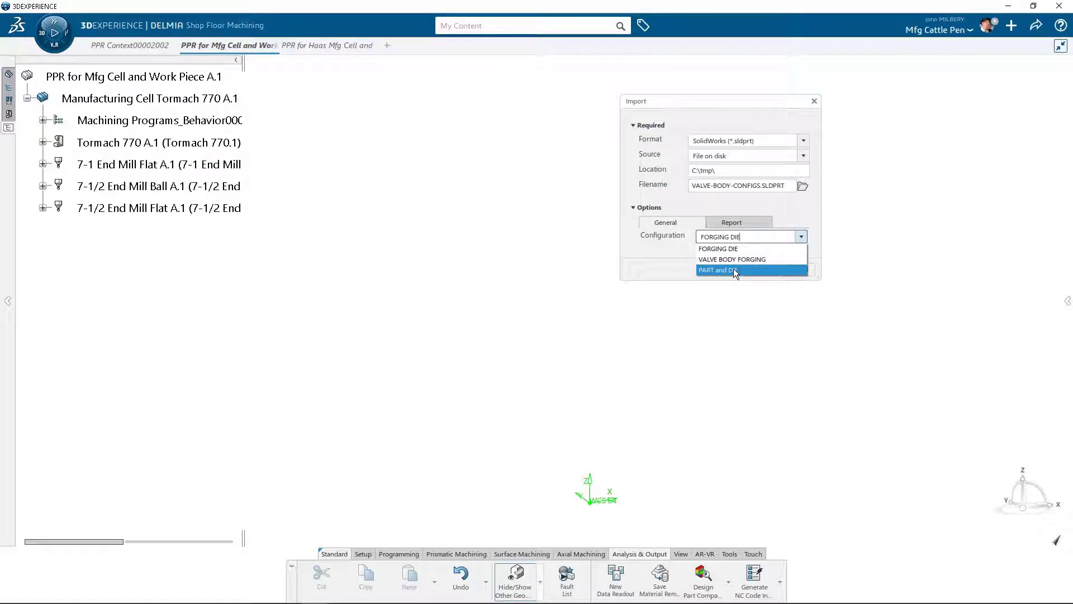
{"action": "left_click", "coordinate": [722, 249]}
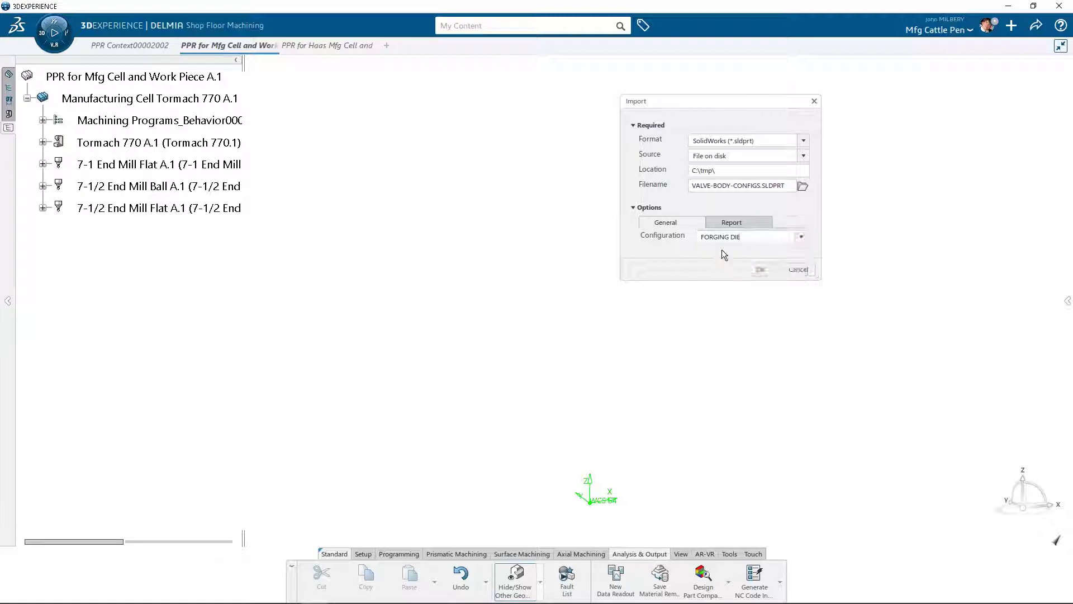
{"action": "left_click", "coordinate": [761, 270]}
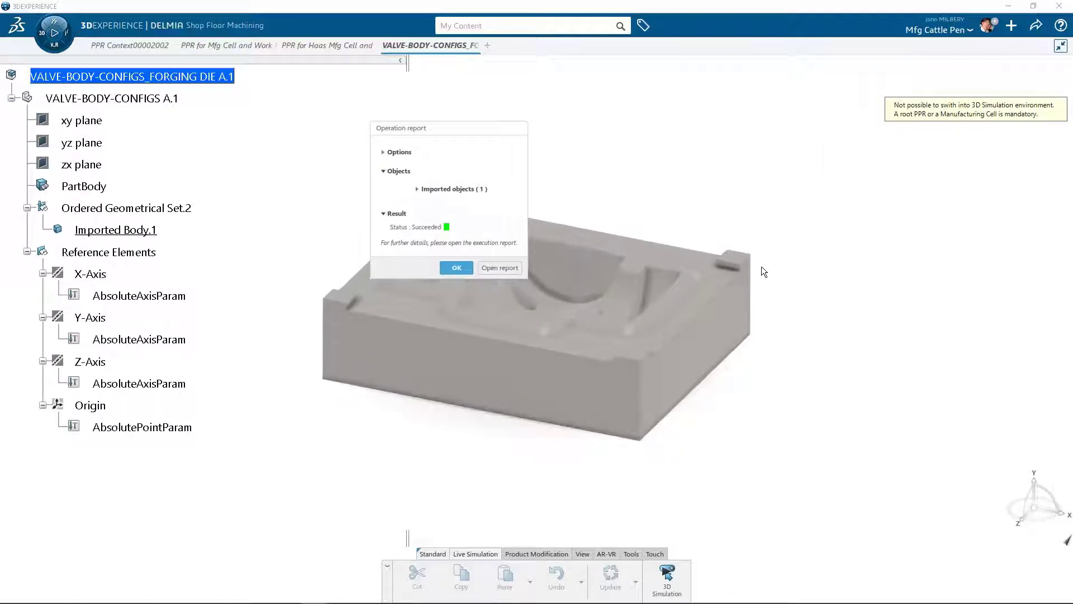
{"action": "left_click", "coordinate": [456, 268]}
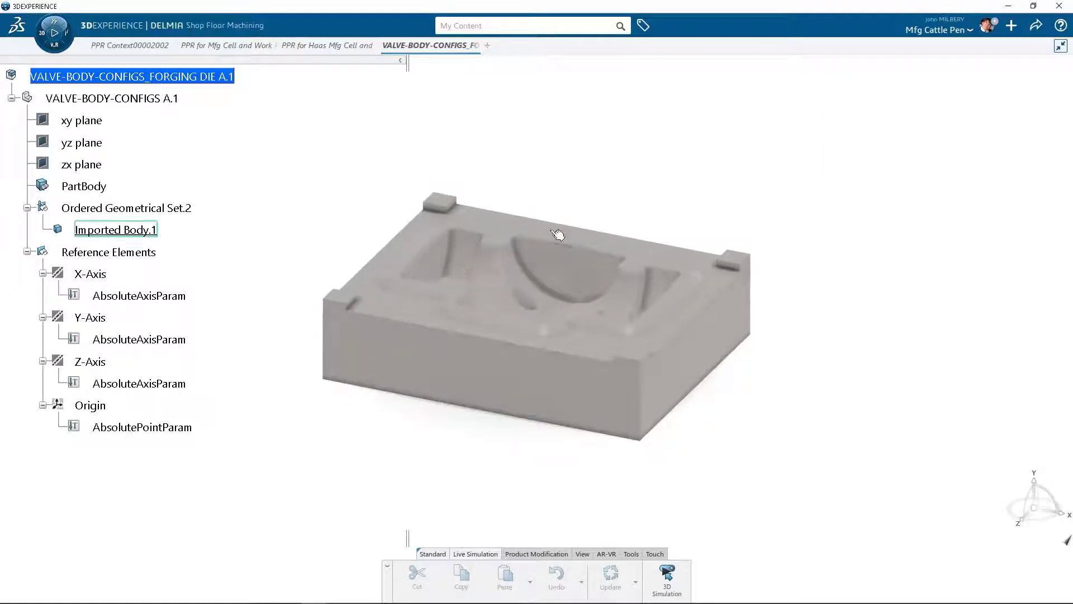
{"action": "left_click", "coordinate": [120, 234]}
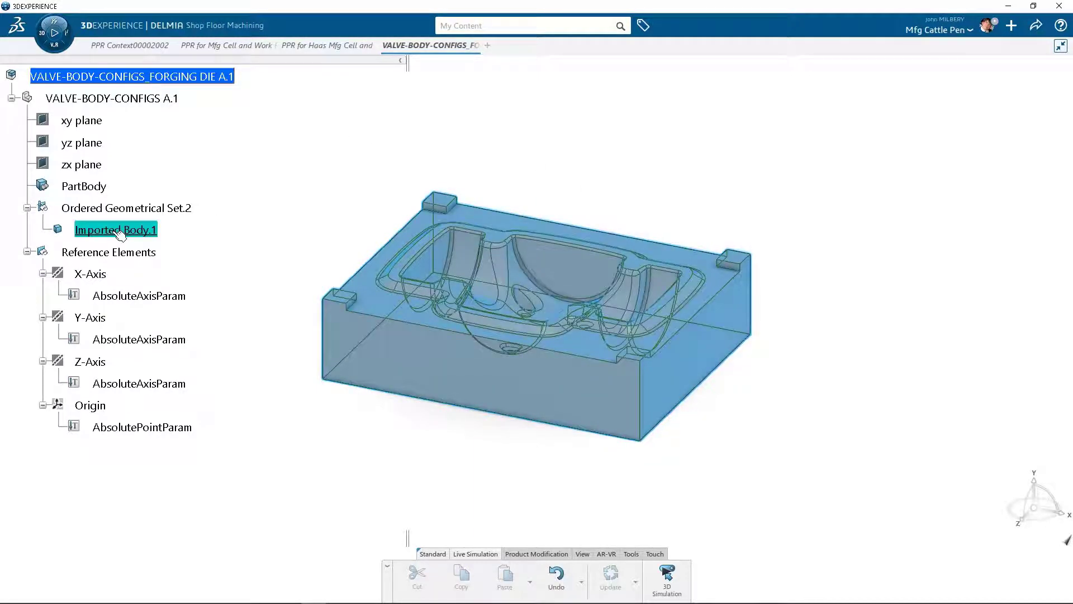
{"action": "left_click", "coordinate": [365, 206]}
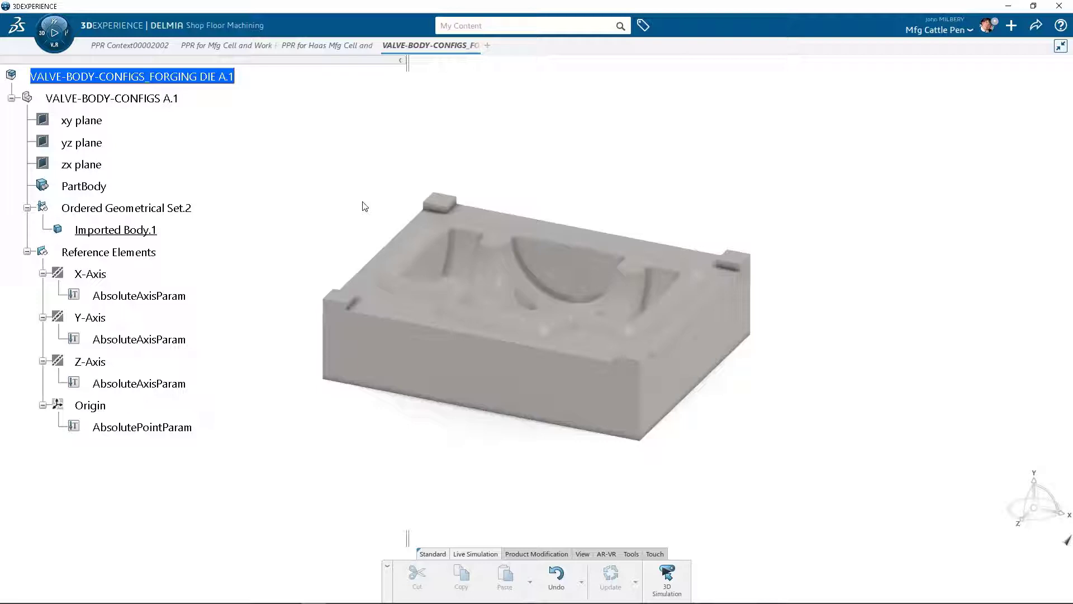
Review the machines in the Tormach 770 and Haas manufacturing cells and return to the imported forging die
{"action": "left_click", "coordinate": [226, 44]}
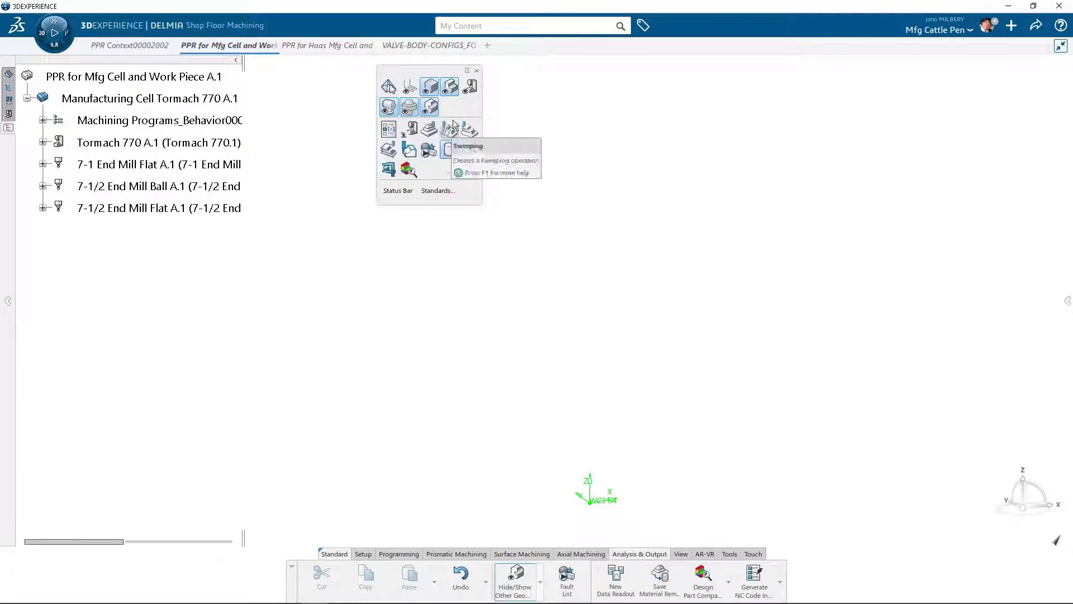
{"action": "left_click", "coordinate": [470, 87]}
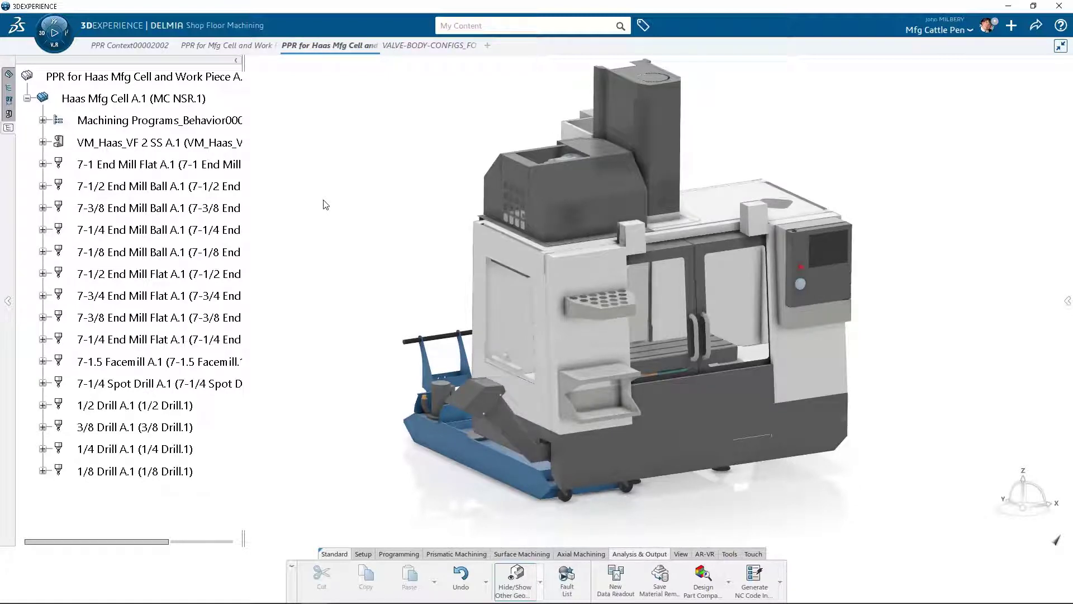
{"action": "left_click", "coordinate": [418, 46]}
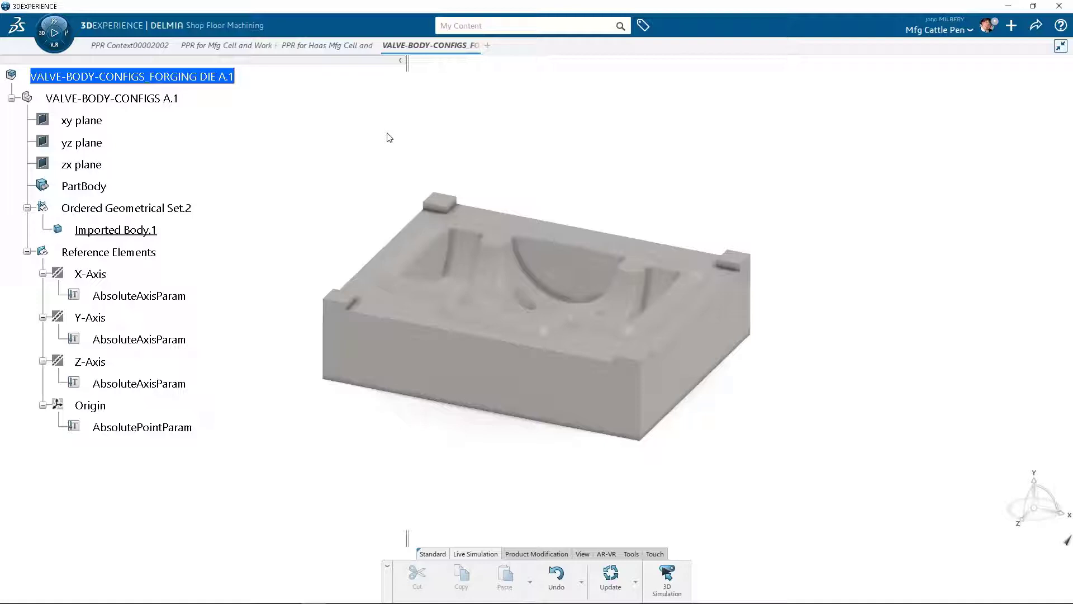
Open the VALVE-BODY-CONFIGS shape in Part Design and create an axis system with Z set by a corner pad's top face and reversed
{"action": "double_click", "coordinate": [143, 104]}
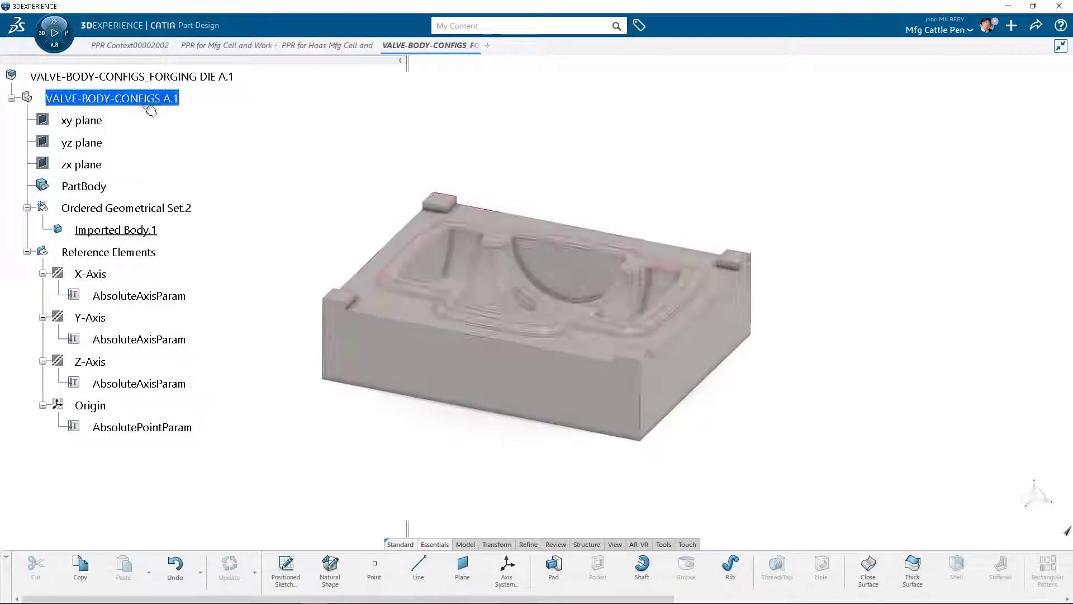
{"action": "left_click", "coordinate": [508, 573]}
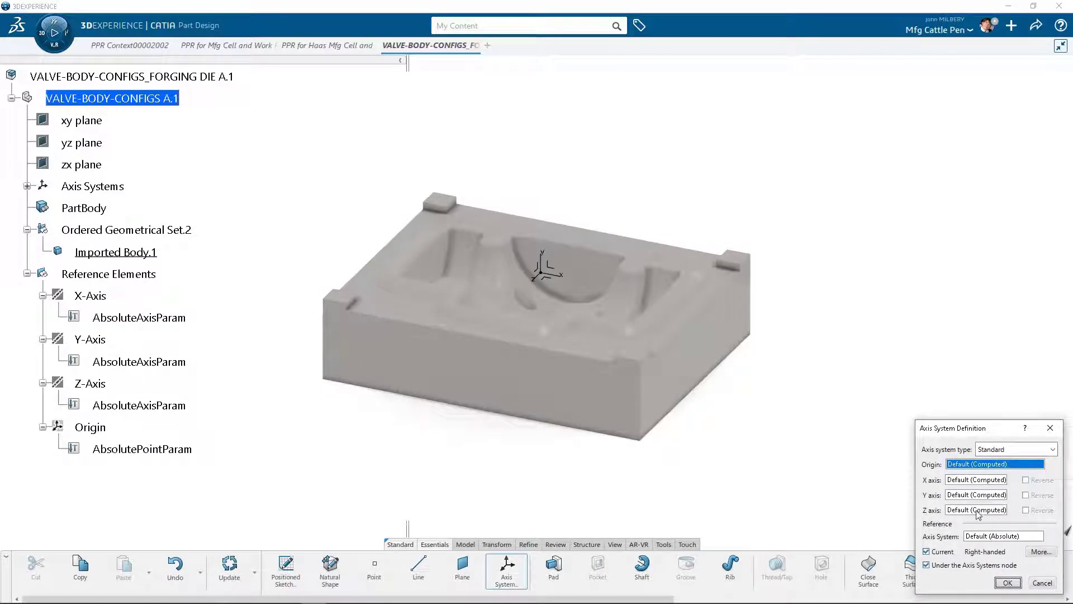
{"action": "left_click", "coordinate": [977, 511]}
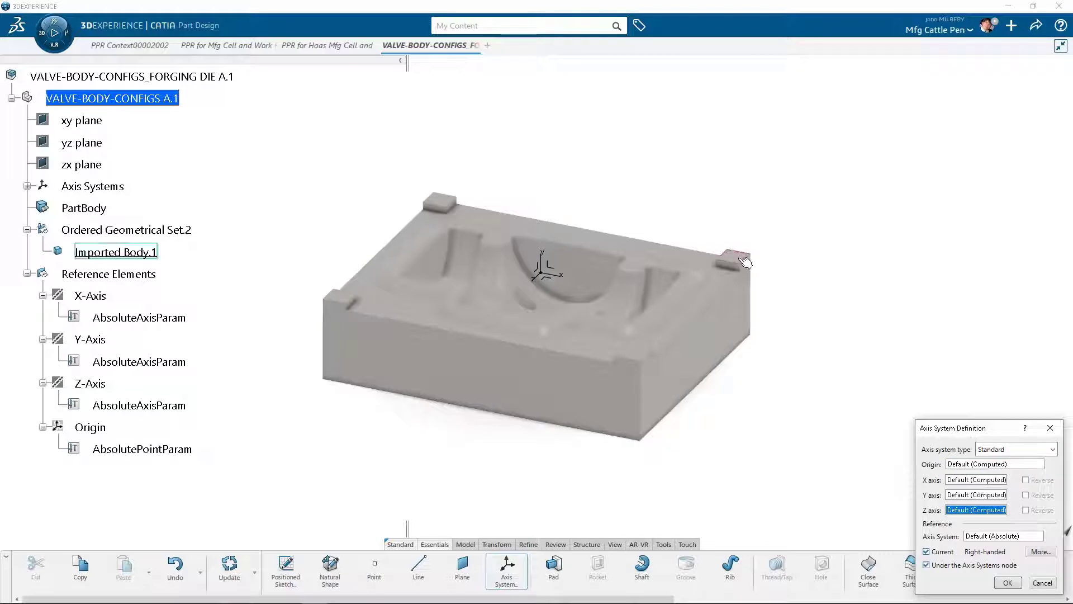
{"action": "left_click", "coordinate": [744, 259]}
{"action": "left_click", "coordinate": [1027, 510]}
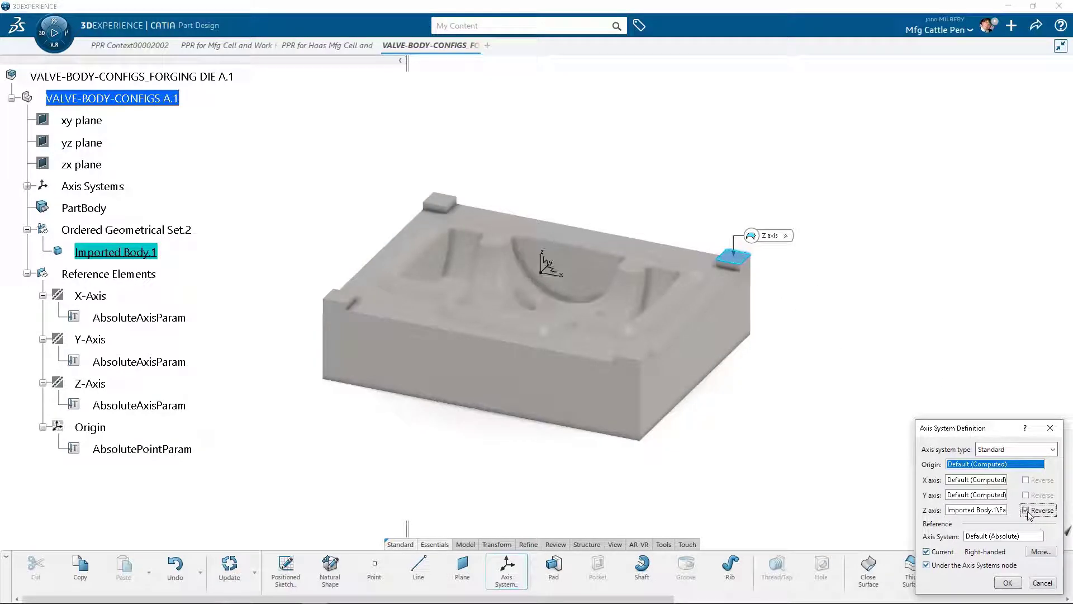
{"action": "left_click", "coordinate": [1008, 583]}
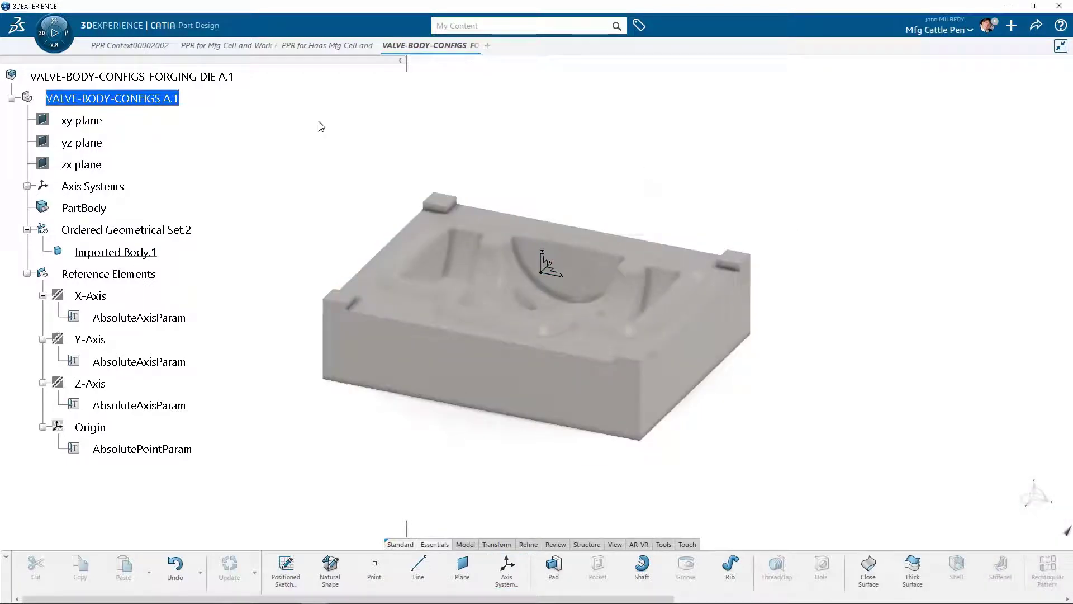
{"action": "left_click", "coordinate": [26, 186]}
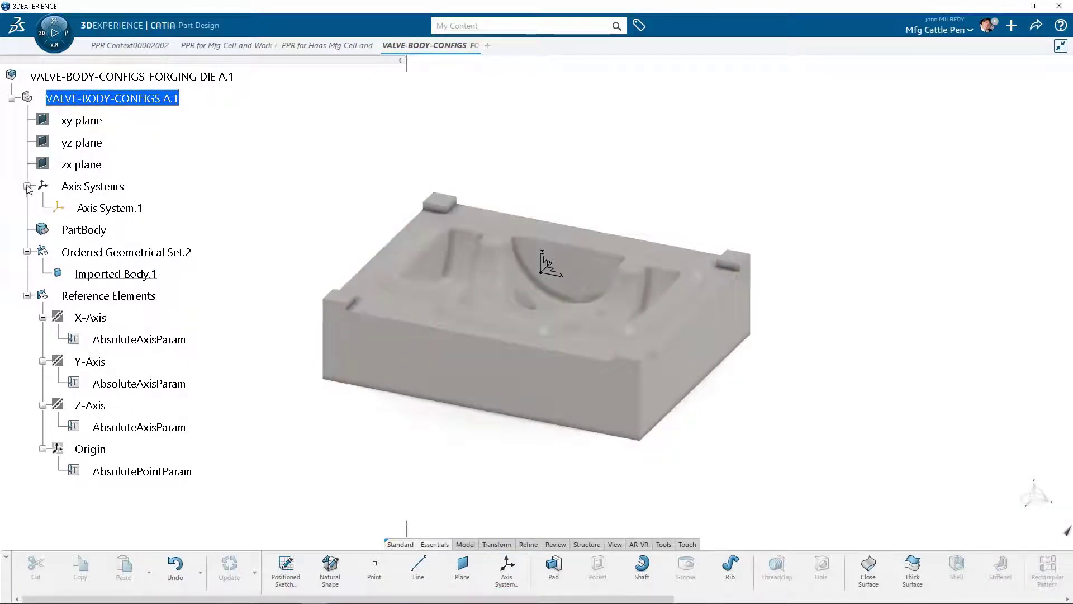
{"action": "left_click", "coordinate": [92, 208]}
{"action": "left_click", "coordinate": [308, 183]}
Import VALVE-BODY-CONFIGS_FORGING DIE as a manufacturing product into the Haas Mfg Cell
{"action": "left_click", "coordinate": [328, 47]}
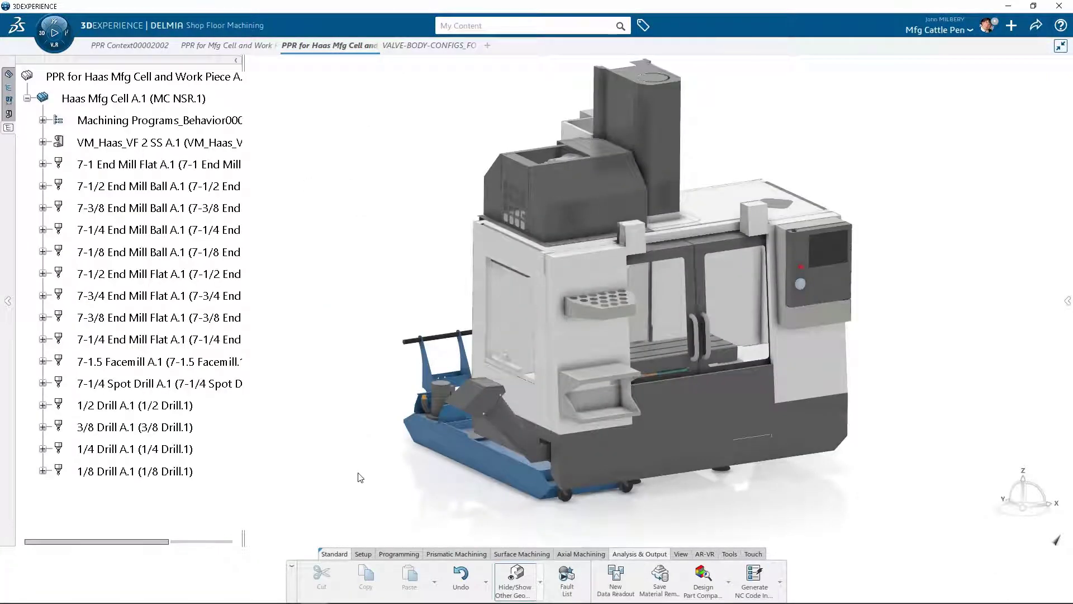
{"action": "left_click", "coordinate": [362, 553]}
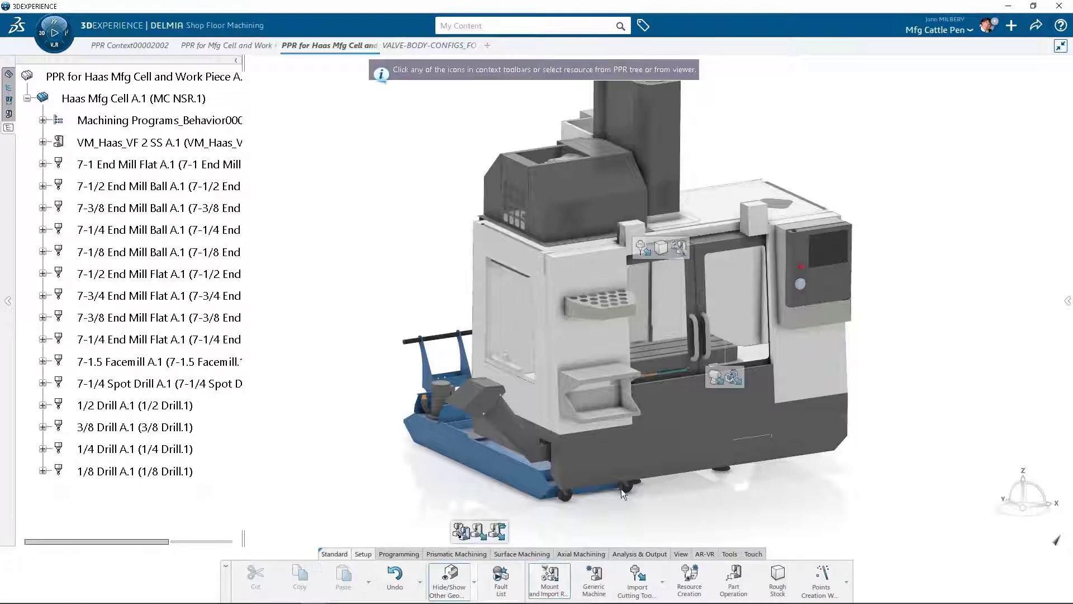
{"action": "left_click", "coordinate": [736, 379]}
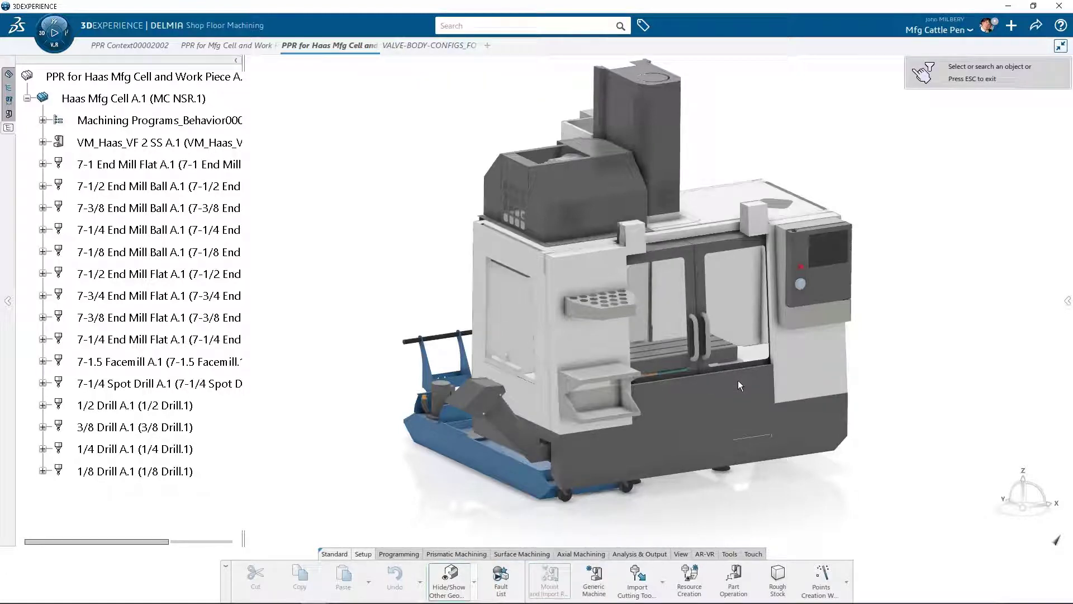
{"action": "left_click", "coordinate": [422, 43]}
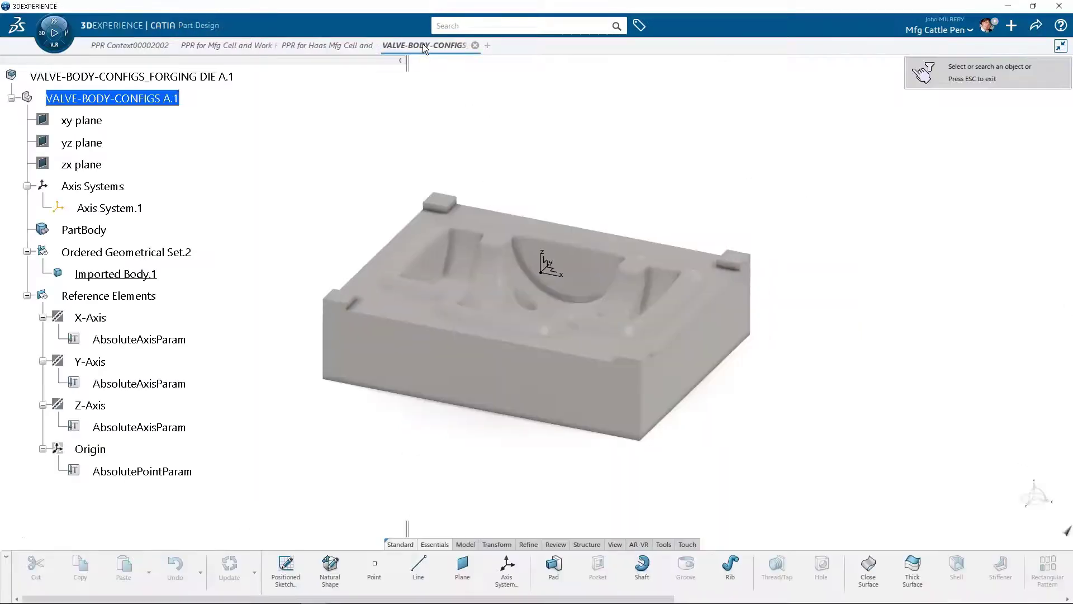
{"action": "left_click", "coordinate": [213, 77]}
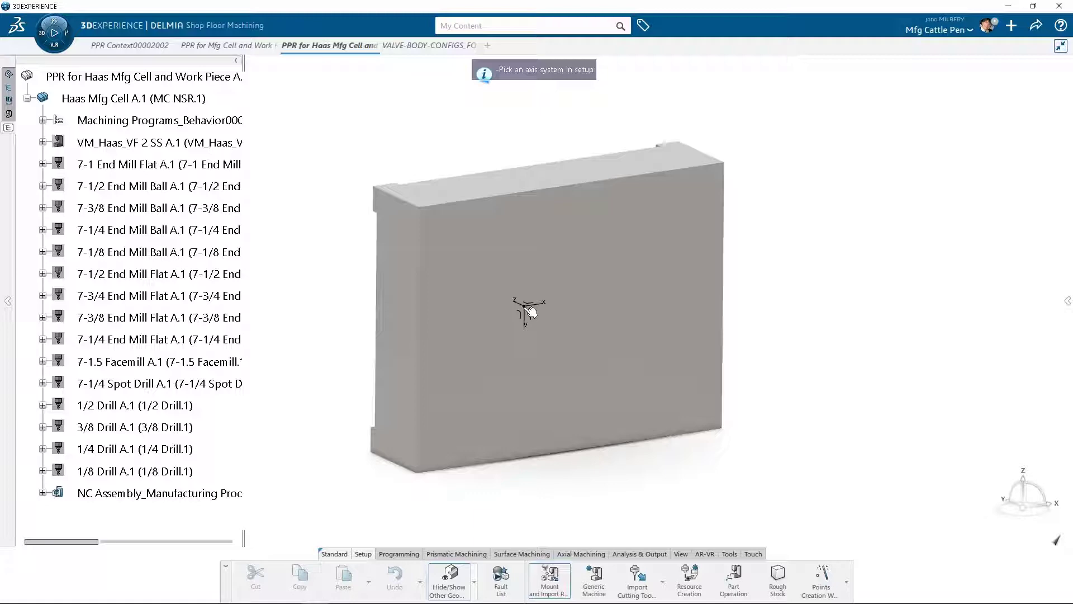
Mount the forging die by its axis system on the Haas table's mount point, offsetting the setup with the compass
{"action": "left_click", "coordinate": [528, 309]}
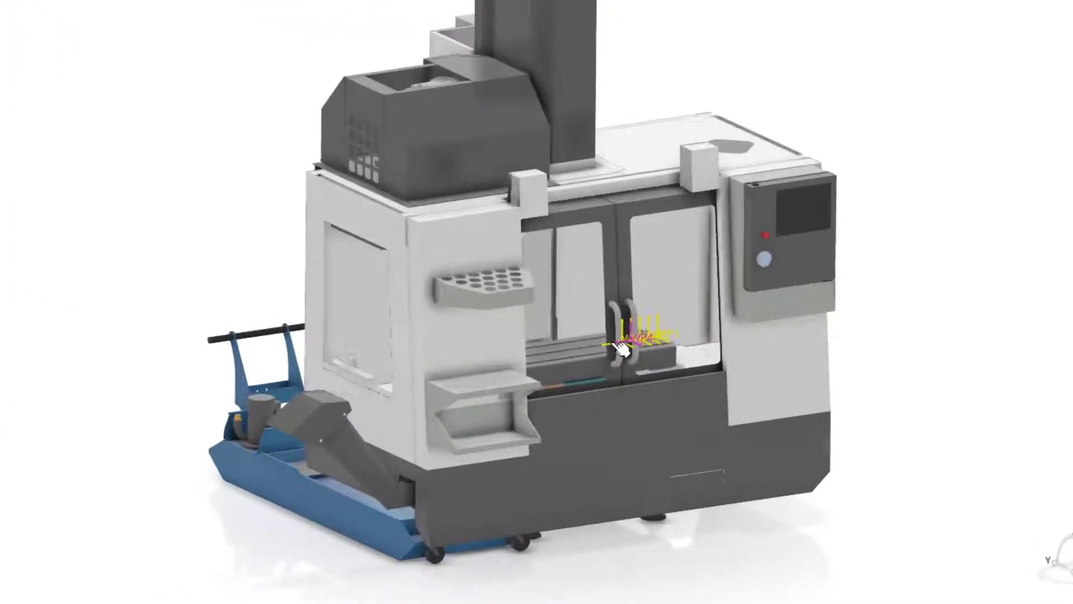
{"action": "left_click", "coordinate": [609, 344]}
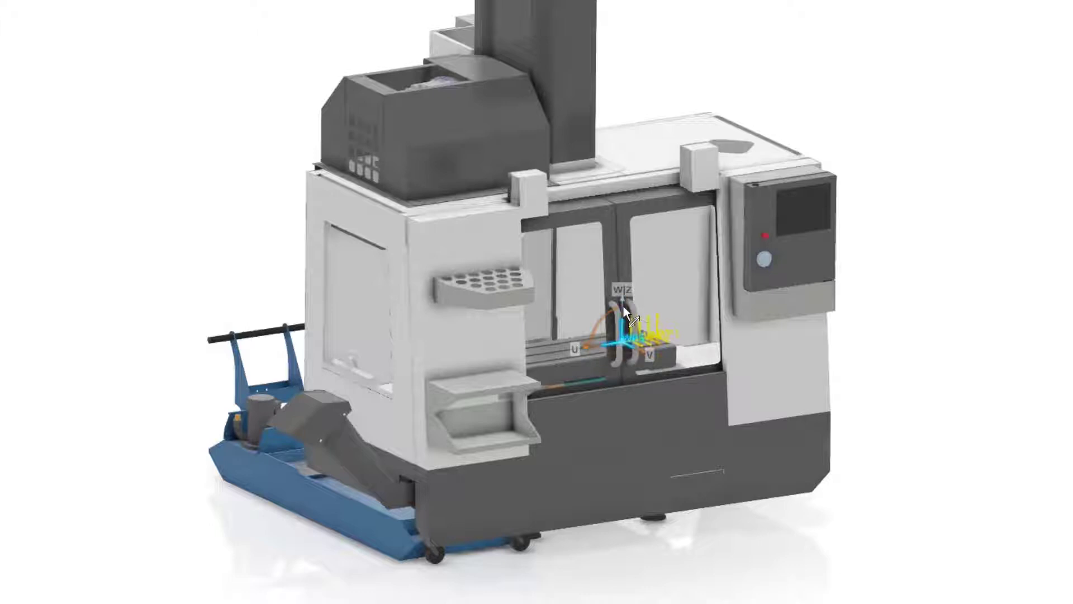
{"action": "left_click_drag", "start_coordinate": [623, 304], "coordinate": [619, 286]}
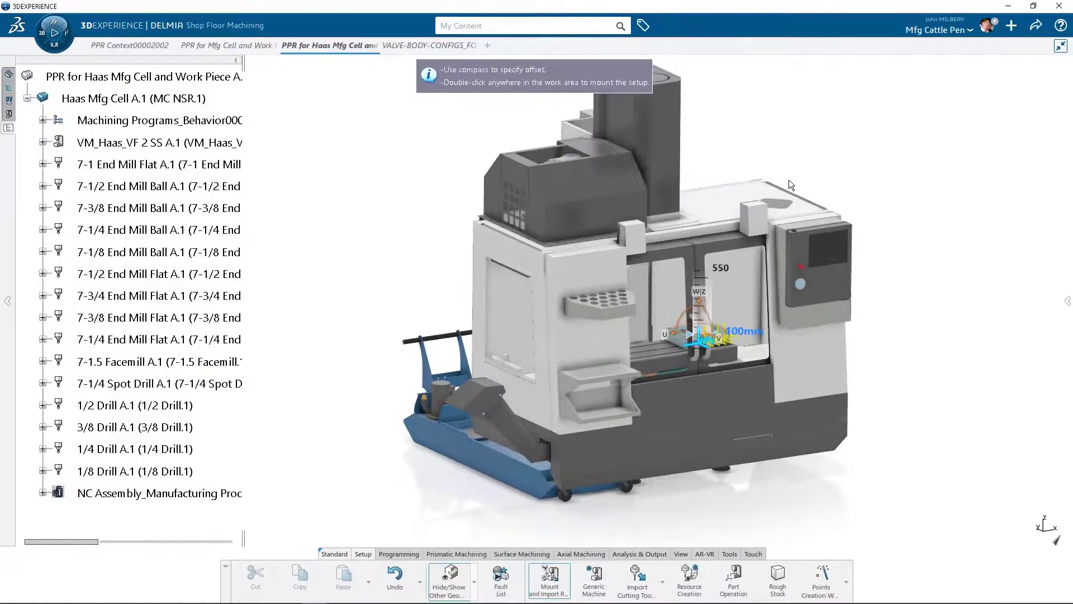
{"action": "double_click", "coordinate": [825, 167]}
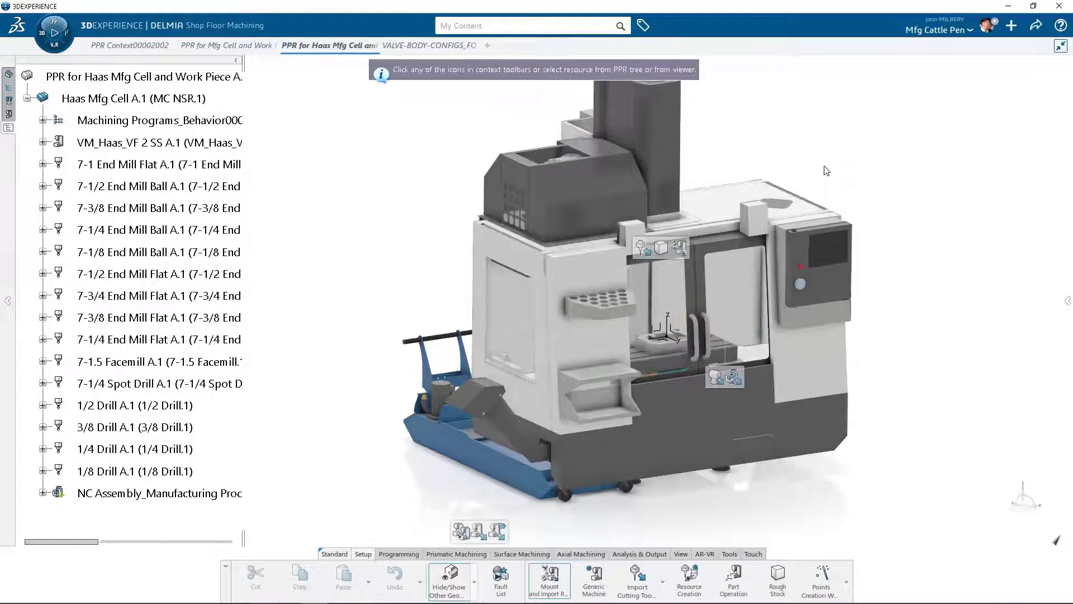
{"action": "left_click", "coordinate": [548, 583]}
Hide the Haas machine to isolate the mounted forging die in the cell view
{"action": "scroll", "coordinate": [682, 353], "scroll_direction": "up", "scroll_amount": 5}
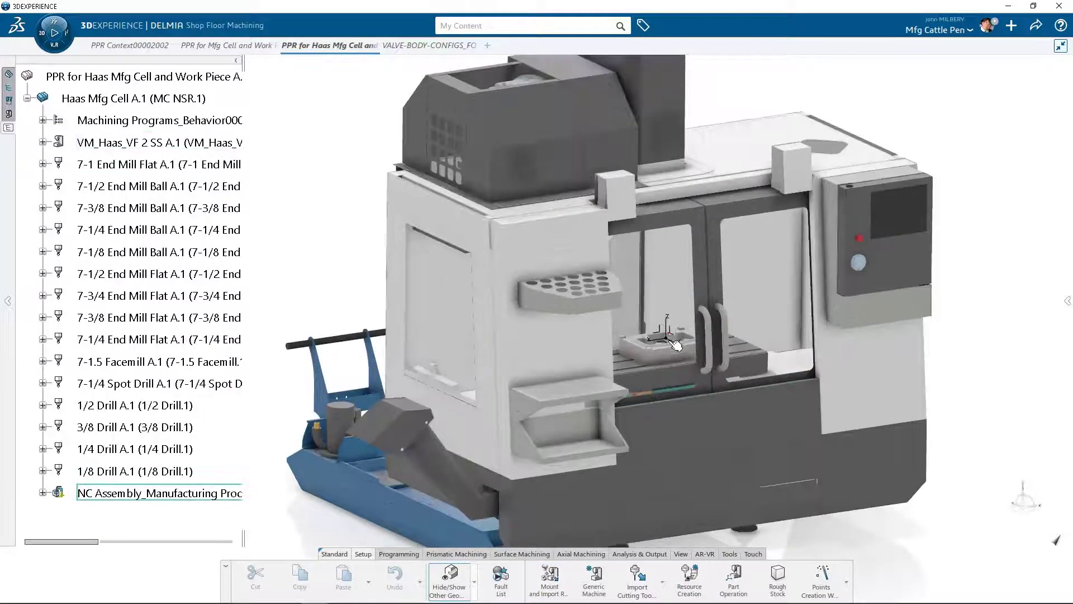
{"action": "scroll", "coordinate": [682, 353], "scroll_direction": "up", "scroll_amount": 2}
{"action": "middle_click_drag", "start_coordinate": [717, 383], "coordinate": [743, 413]}
{"action": "right_click", "coordinate": [744, 409]}
{"action": "left_click", "coordinate": [837, 290]}
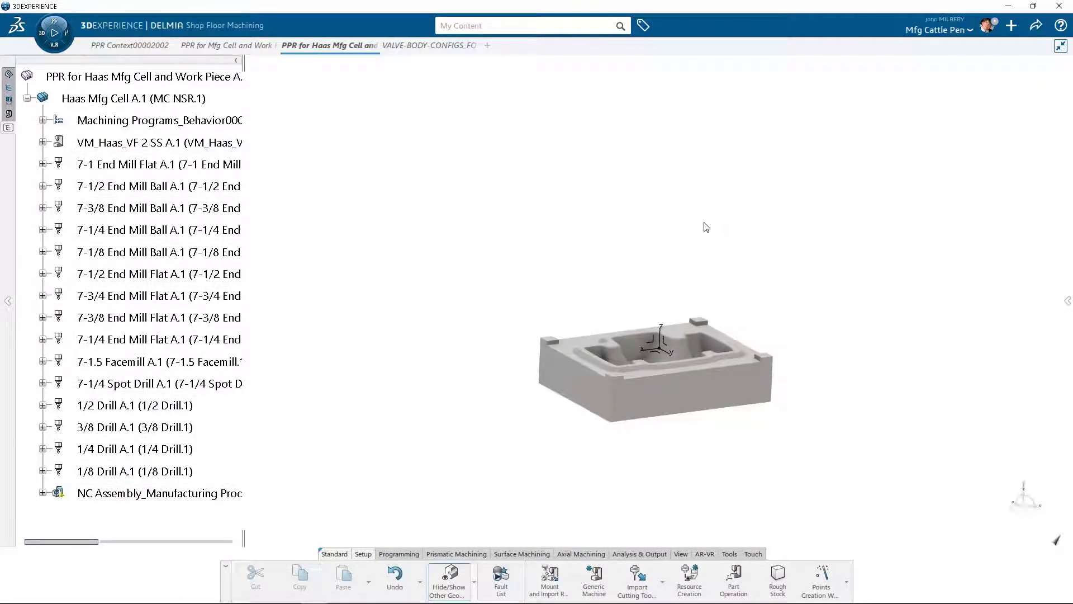
Create a box rough stock as a new part in the NC Assembly manufacturing product, sized from the forging die body
{"action": "middle_click_drag", "start_coordinate": [699, 224], "coordinate": [758, 170]}
{"action": "left_click", "coordinate": [1060, 26]}
{"action": "left_click", "coordinate": [1032, 163]}
{"action": "left_click", "coordinate": [879, 123]}
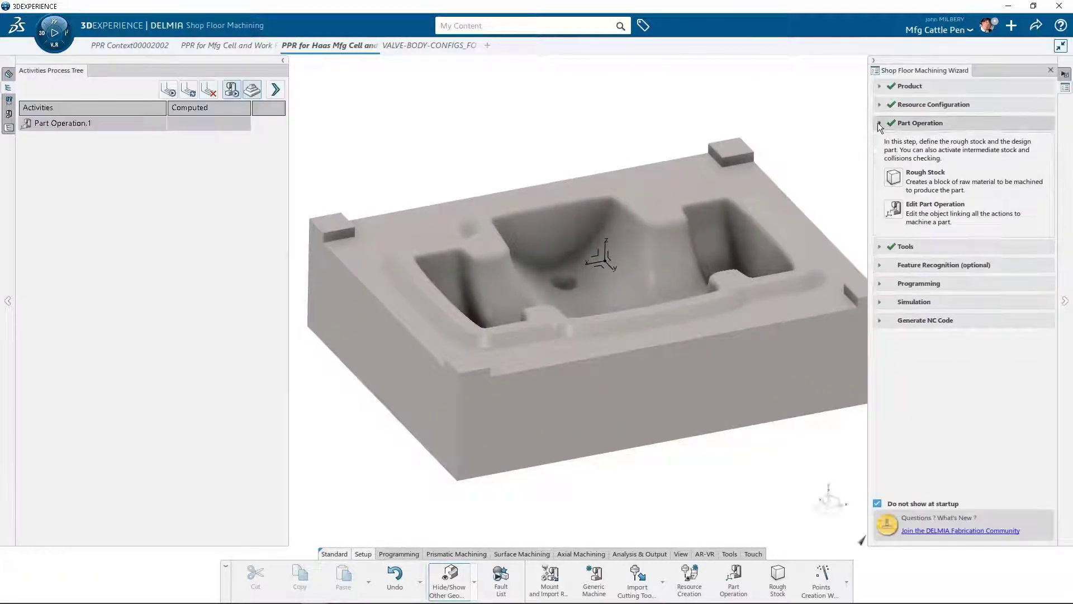
{"action": "left_click", "coordinate": [893, 177]}
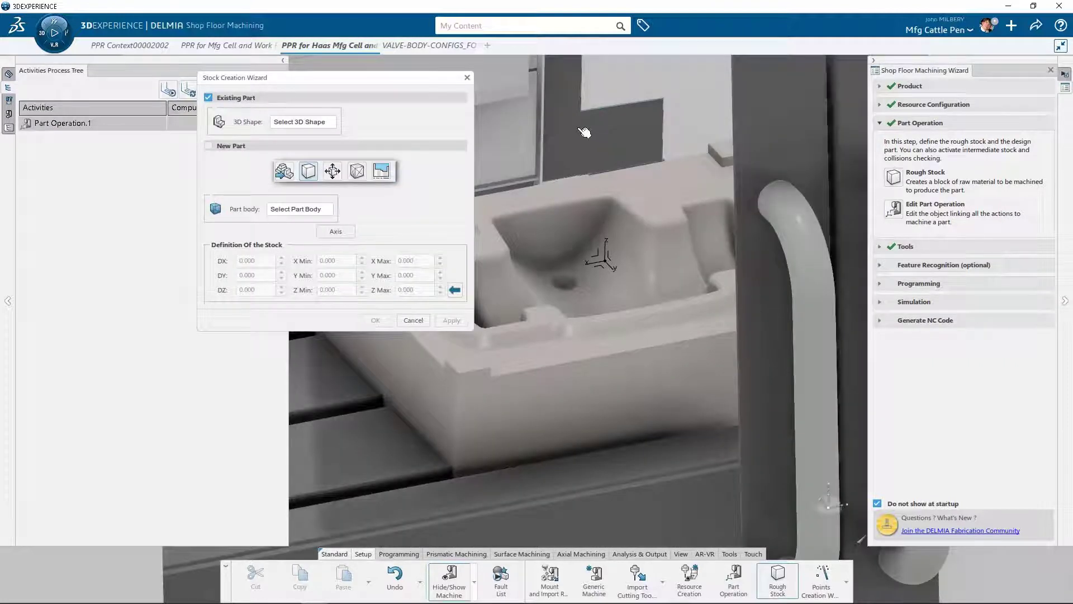
{"action": "left_click", "coordinate": [208, 145]}
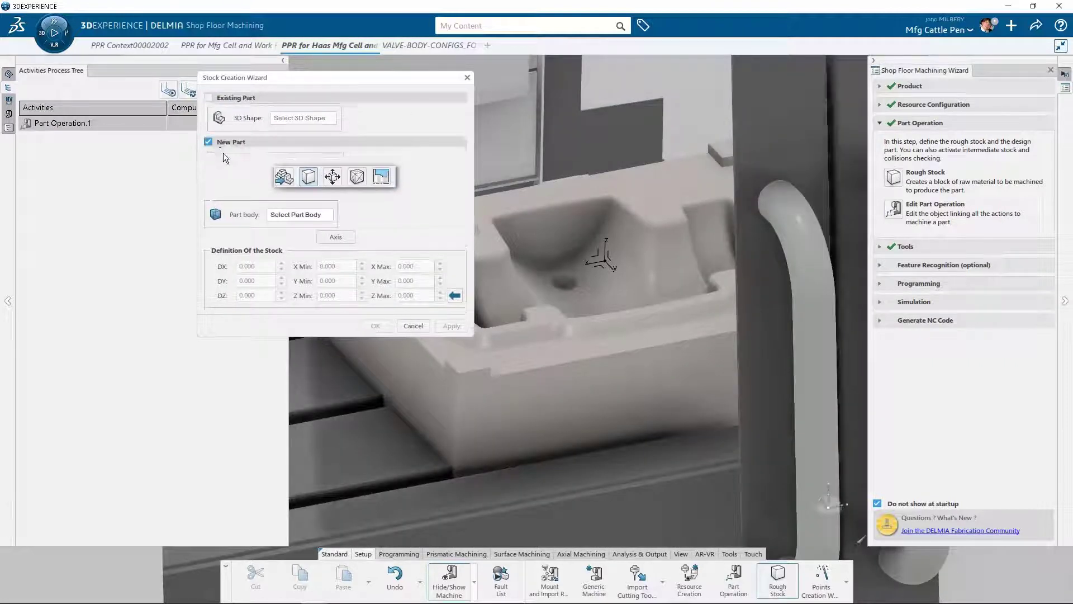
{"action": "left_click", "coordinate": [170, 493]}
{"action": "left_click", "coordinate": [559, 361]}
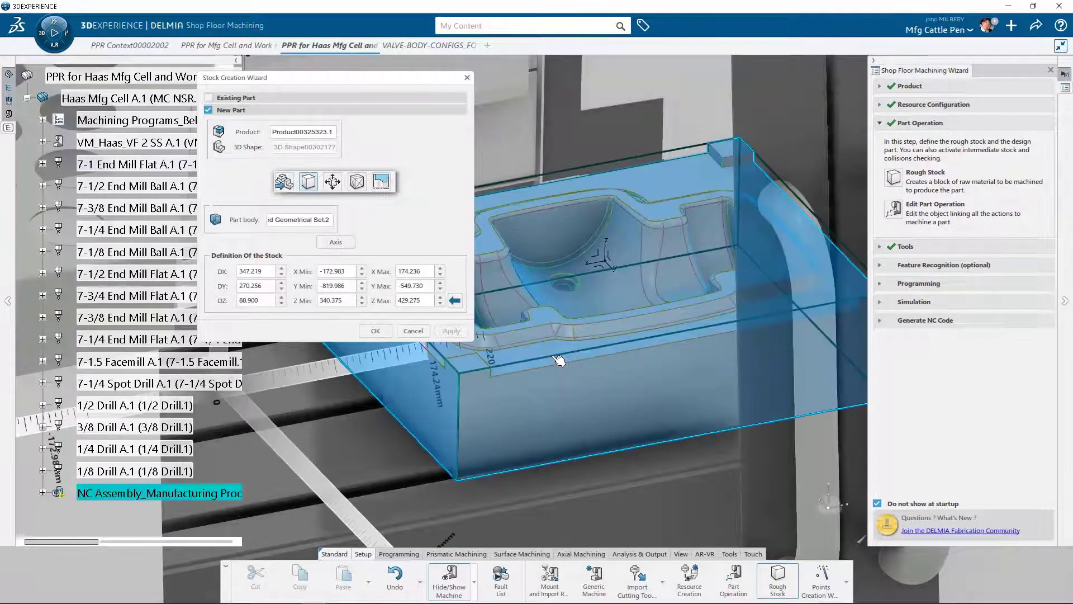
{"action": "left_click", "coordinate": [375, 331]}
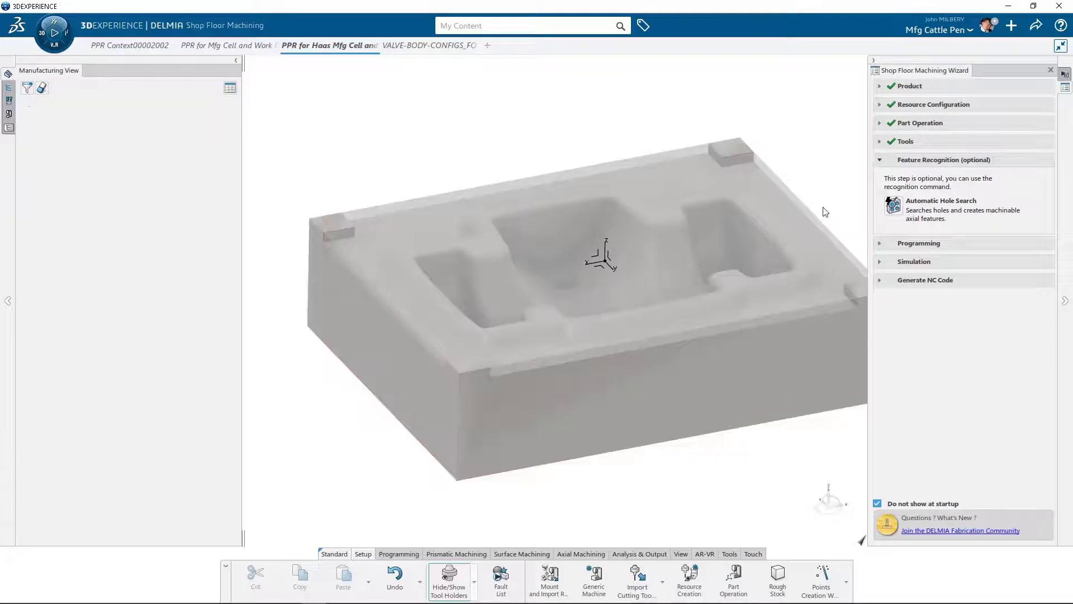
Edit Part Operation.1 and assign the new stock block as its rough stock
{"action": "left_click", "coordinate": [880, 124]}
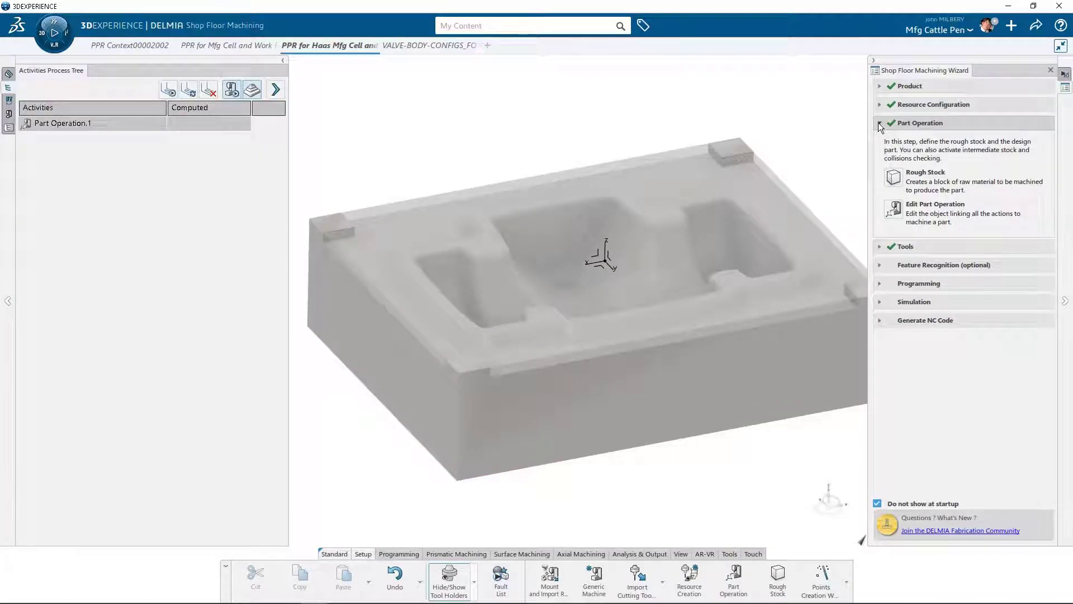
{"action": "left_click", "coordinate": [896, 211]}
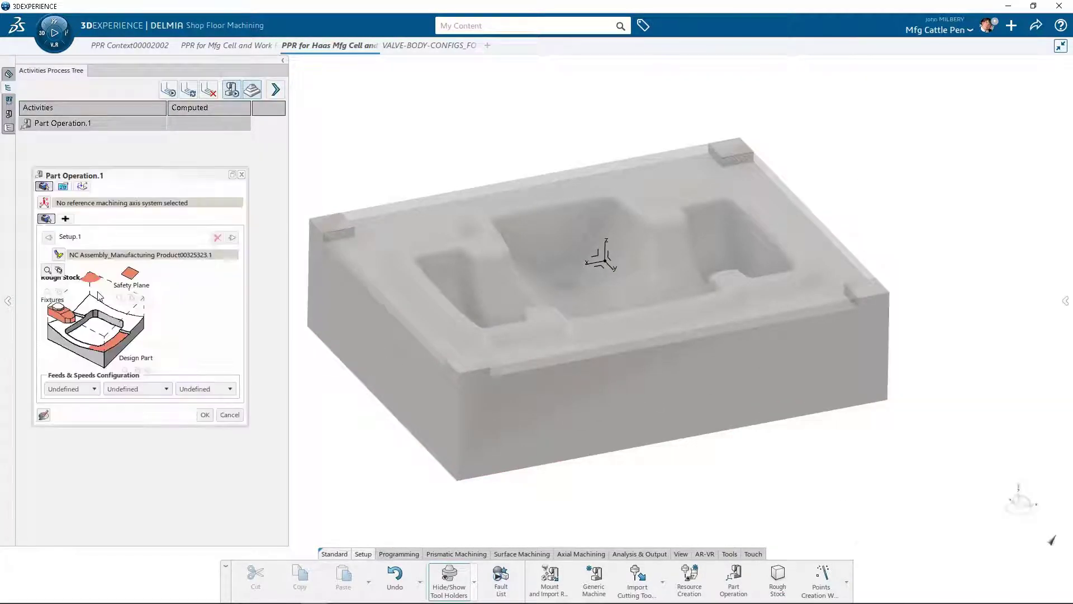
{"action": "left_click", "coordinate": [92, 284]}
{"action": "left_click", "coordinate": [558, 253]}
{"action": "double_click", "coordinate": [445, 150]}
{"action": "left_click", "coordinate": [466, 141]}
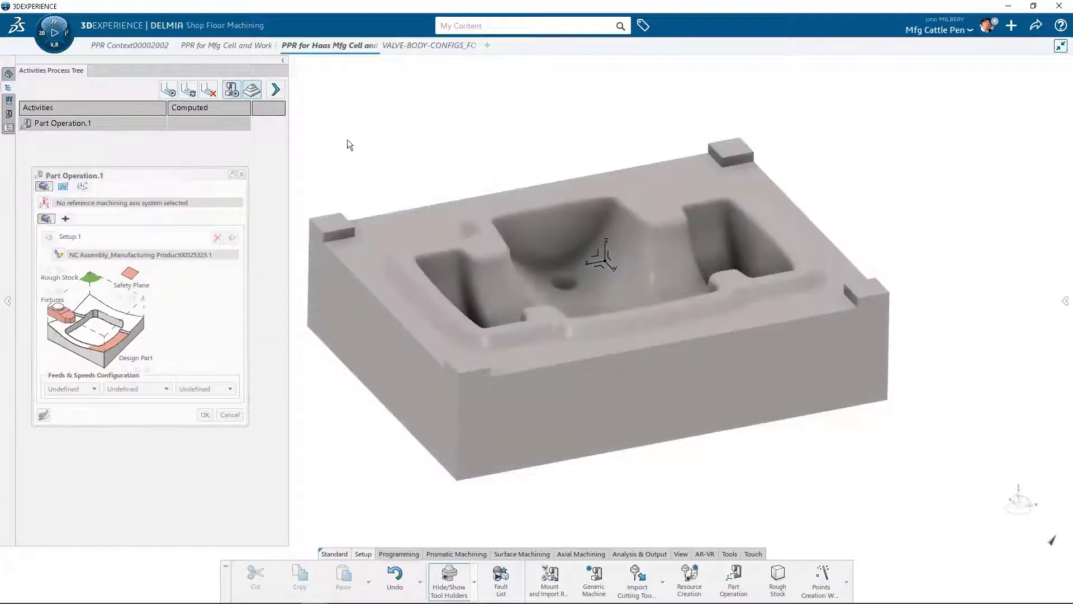
Define the forging die as the design part and a rear corner pad's top face as the safety plane of Part Operation.1
{"action": "left_click", "coordinate": [121, 340]}
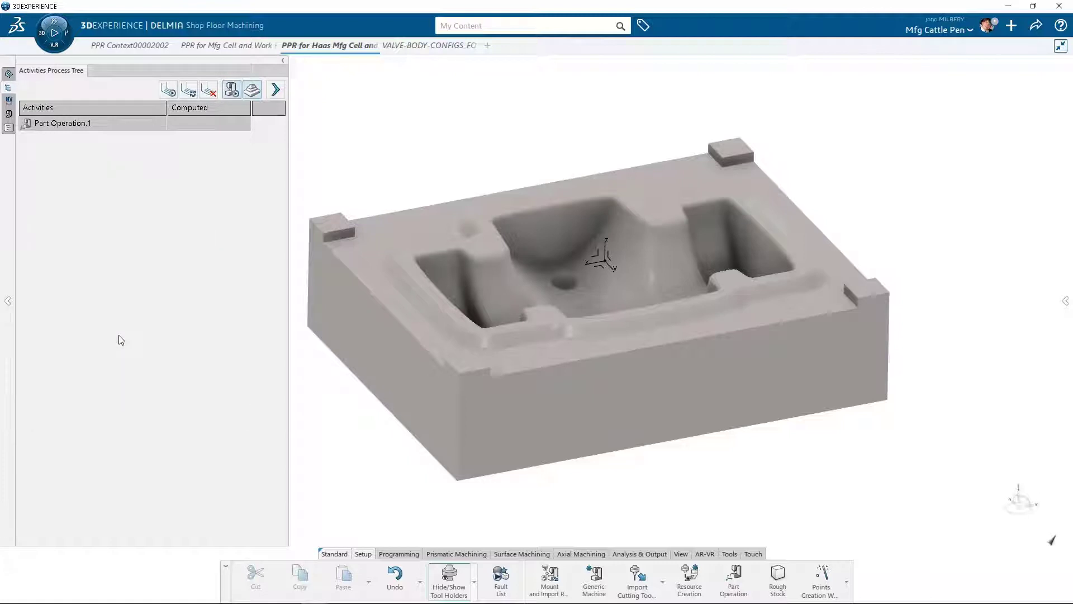
{"action": "left_click", "coordinate": [385, 267]}
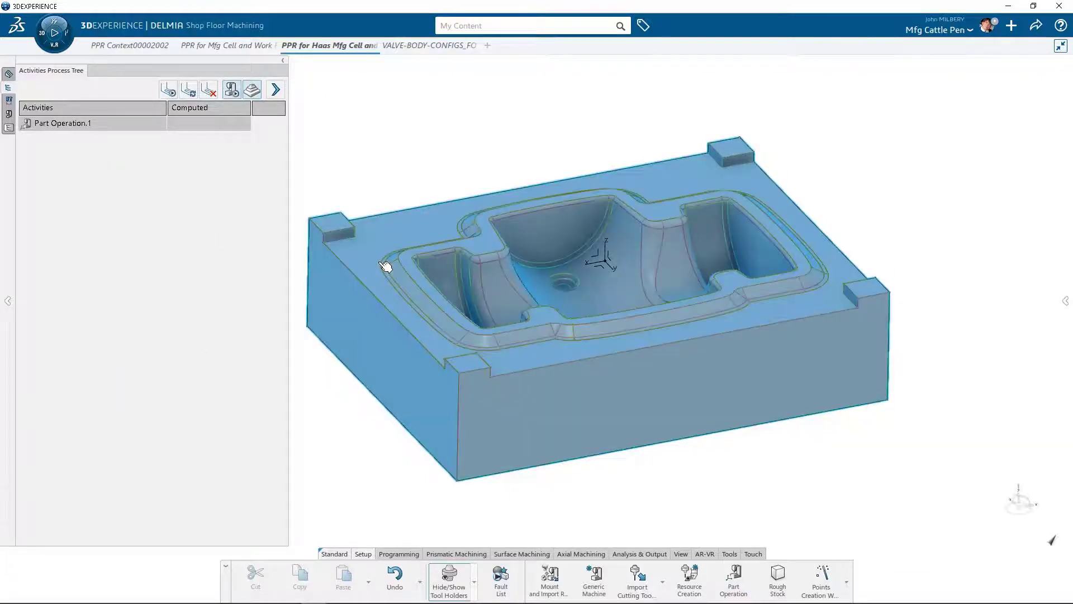
{"action": "double_click", "coordinate": [395, 192]}
{"action": "left_click", "coordinate": [136, 286]}
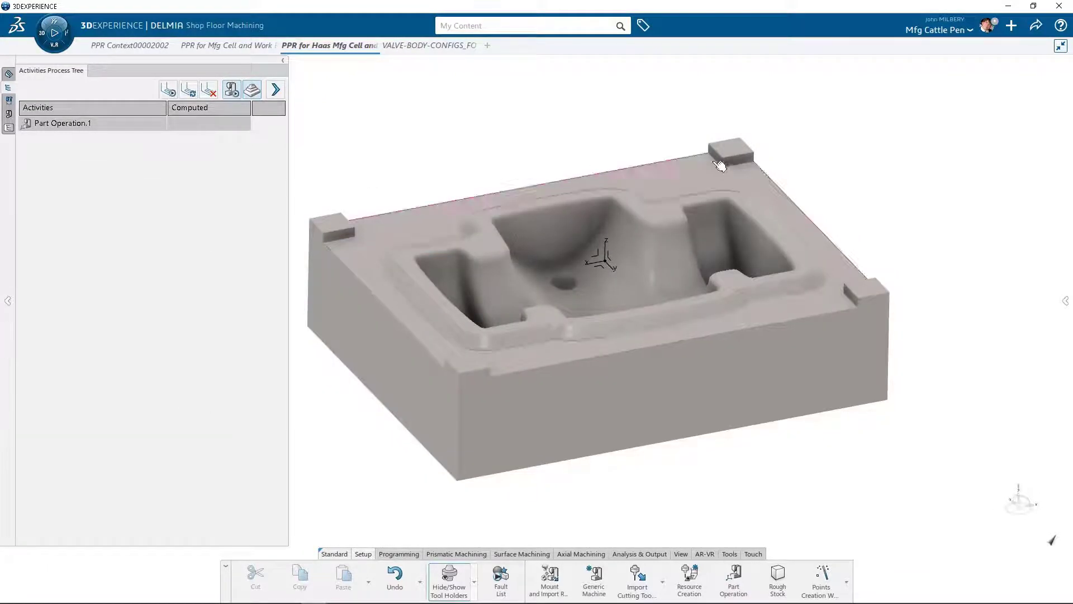
{"action": "left_click", "coordinate": [729, 150]}
{"action": "left_click", "coordinate": [785, 143]}
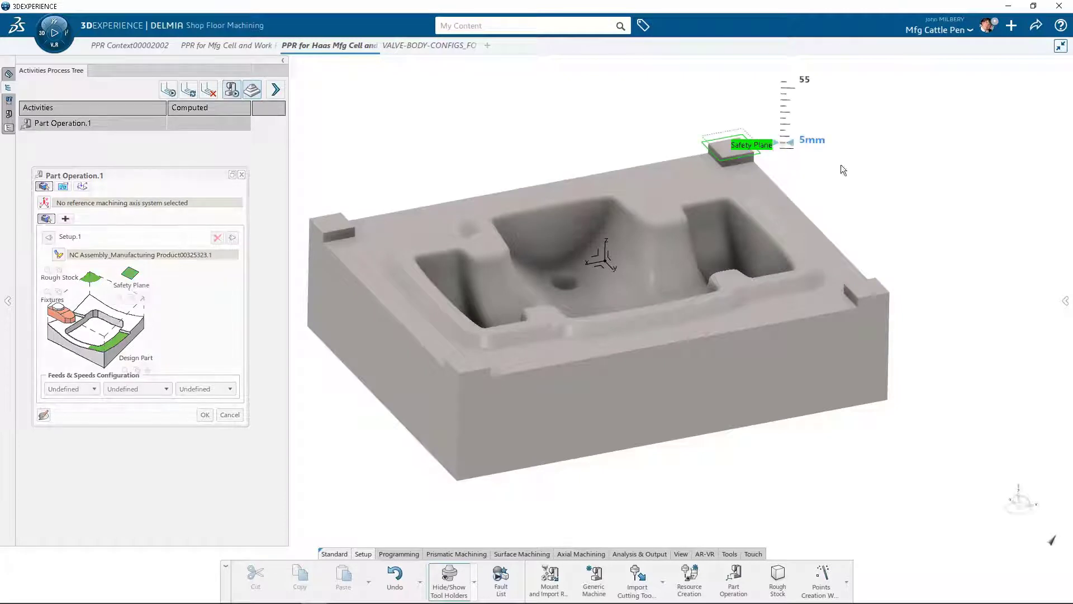
Place the reference machining axis of Part Operation.1 at the outer top corner of the left rear pad on the die
{"action": "left_click", "coordinate": [44, 203]}
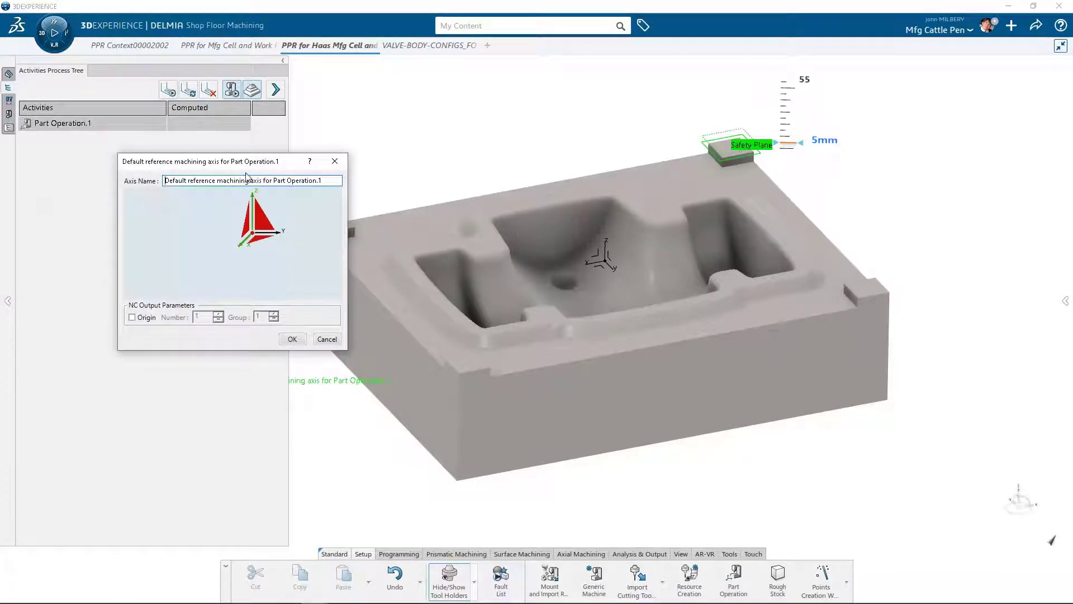
{"action": "left_click_drag", "start_coordinate": [249, 170], "coordinate": [180, 126]}
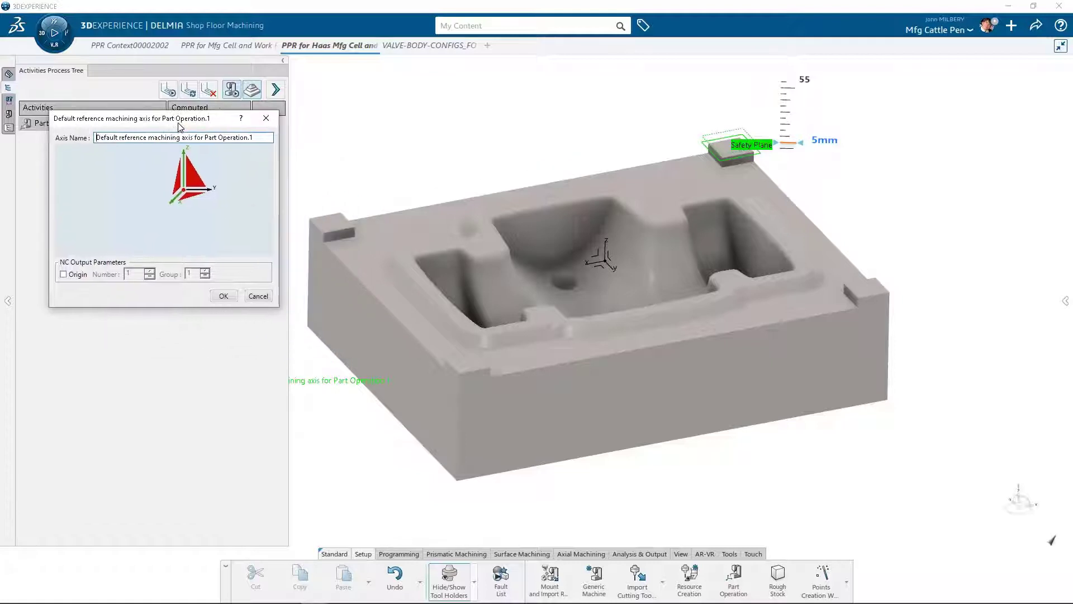
{"action": "left_click", "coordinate": [185, 194]}
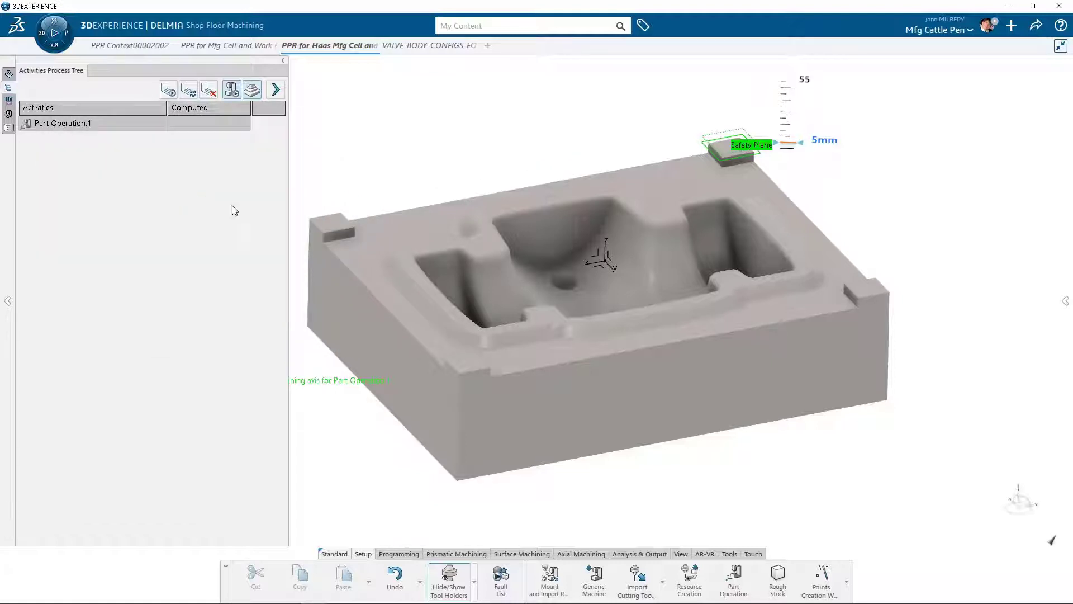
{"action": "left_click", "coordinate": [315, 220]}
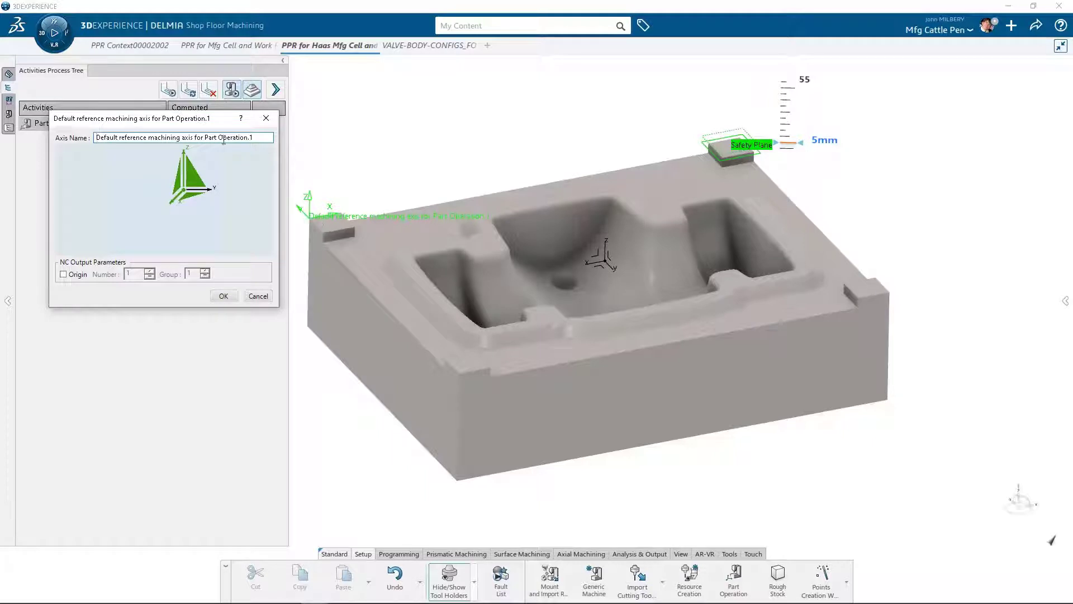
Shorten the machining axis name to Operation.1, enable its origin output with number 54, and accept the part operation
{"action": "left_click_drag", "start_coordinate": [218, 139], "coordinate": [69, 138]}
{"action": "key", "text": "BackSpace"}
{"action": "left_click", "coordinate": [64, 274]}
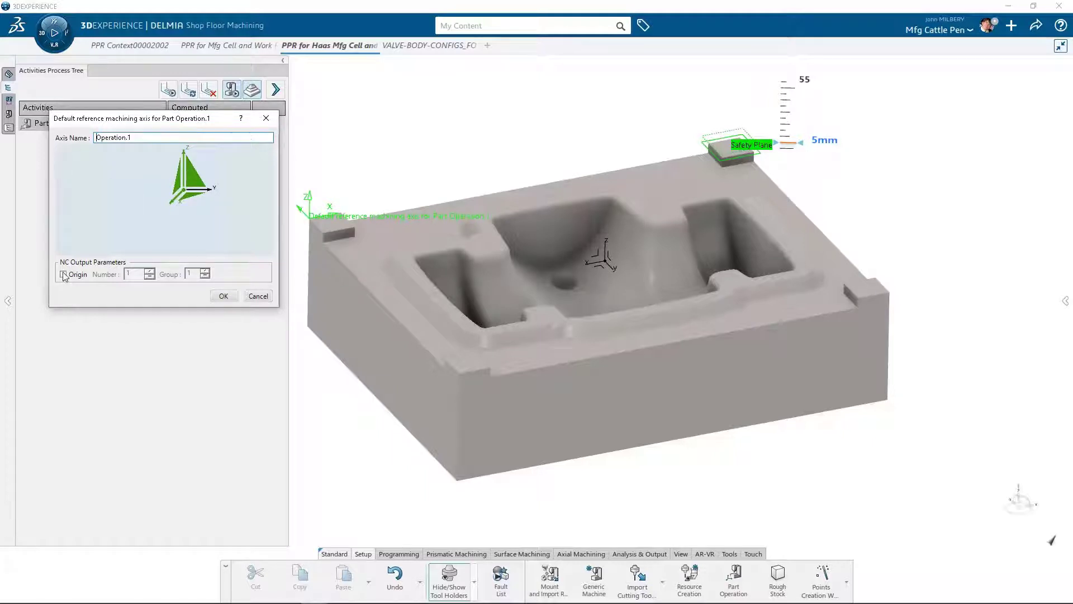
{"action": "double_click", "coordinate": [135, 274]}
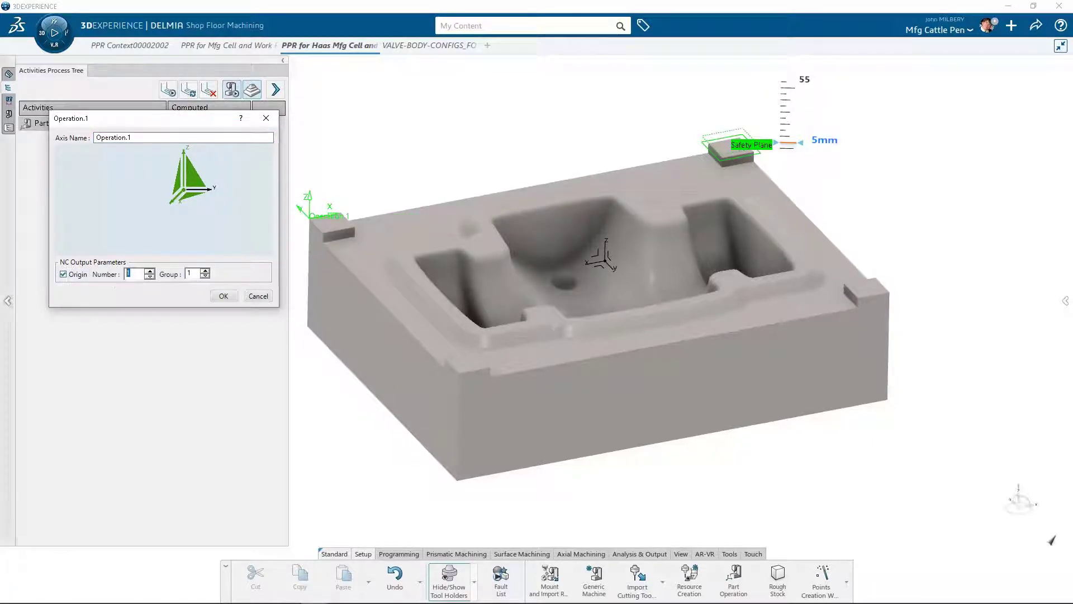
{"action": "type", "text": "54"}
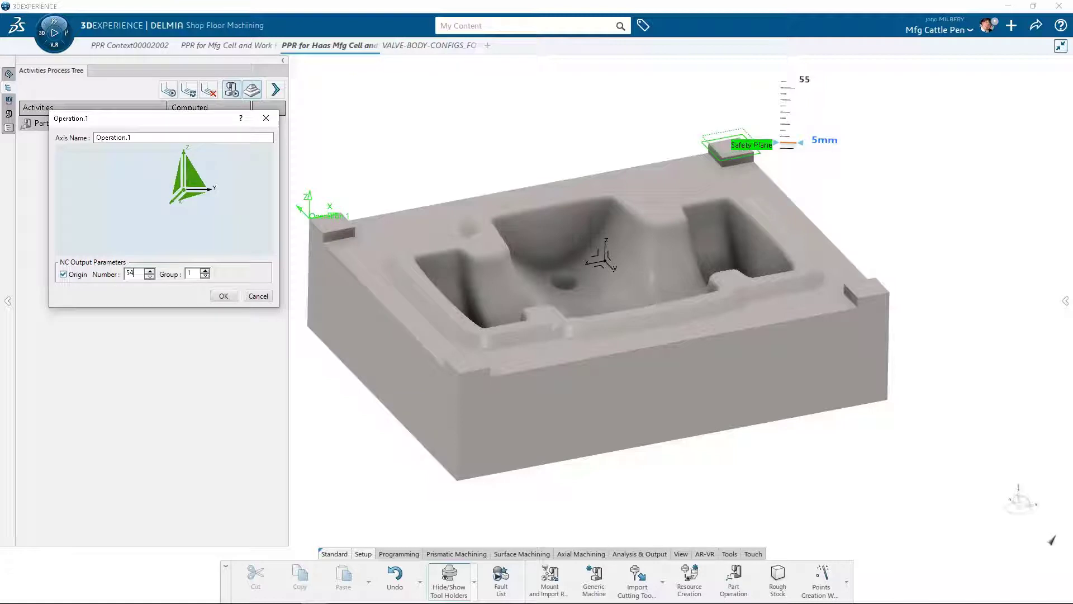
{"action": "left_click", "coordinate": [223, 296]}
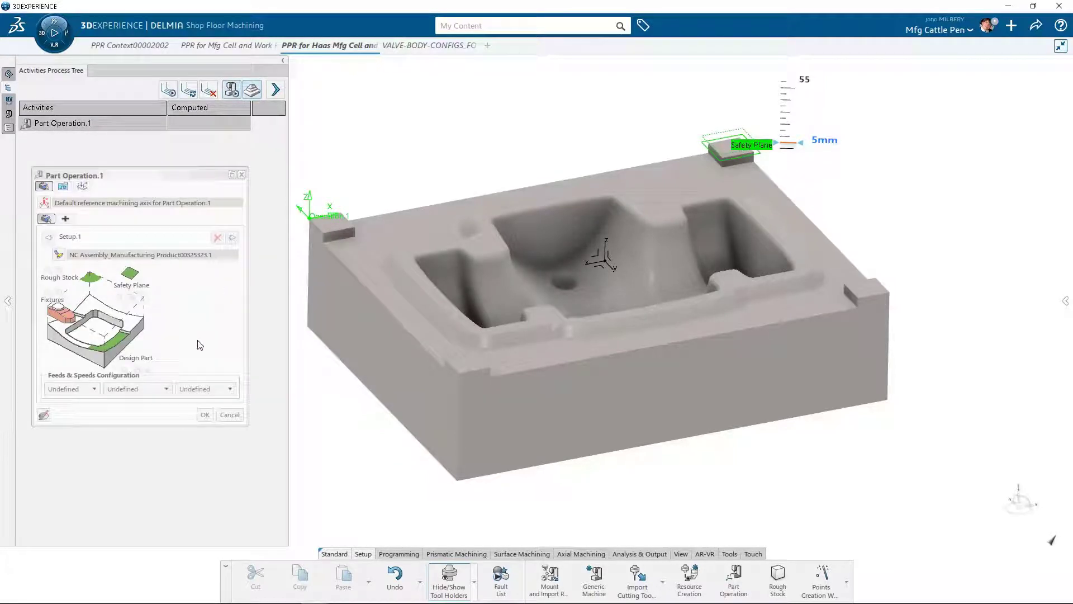
{"action": "left_click", "coordinate": [205, 416]}
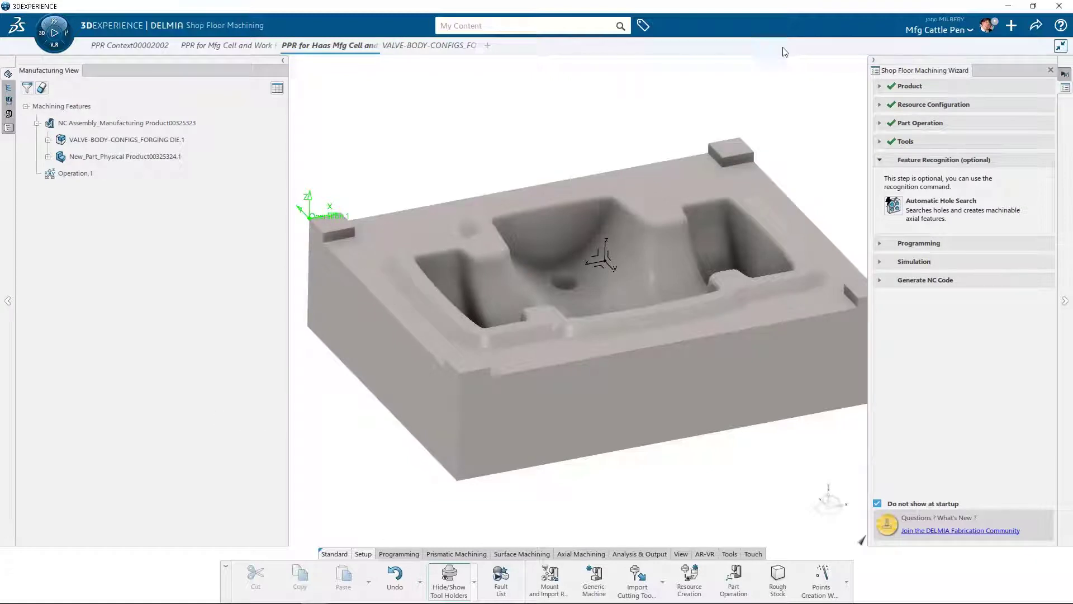
Insert a manufacturing program under Part Operation.1 in the activities process tree
{"action": "left_click", "coordinate": [874, 60]}
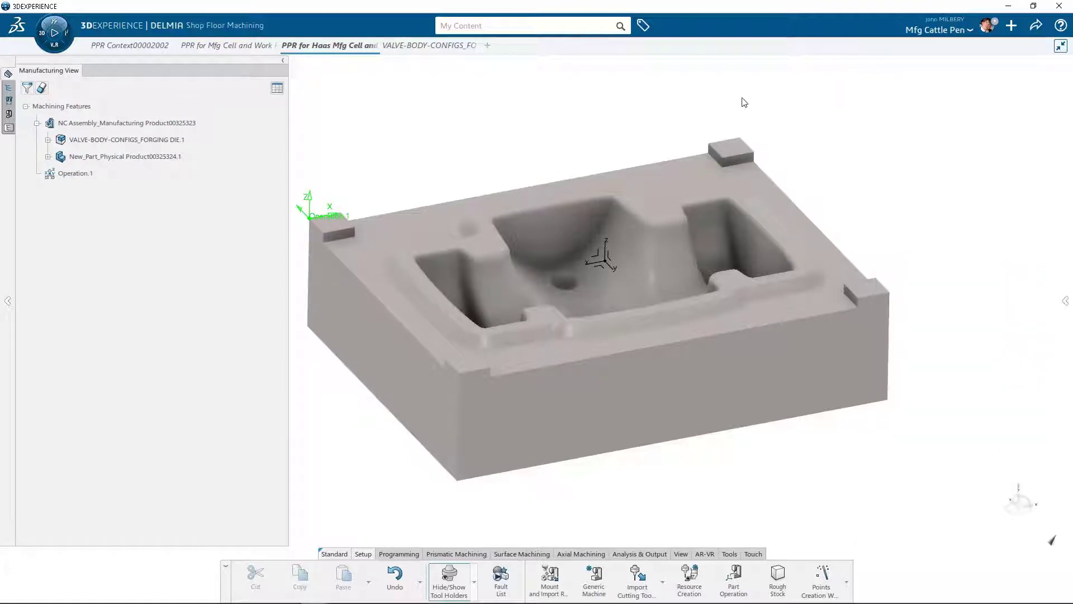
{"action": "left_click", "coordinate": [7, 90]}
{"action": "left_click", "coordinate": [115, 126]}
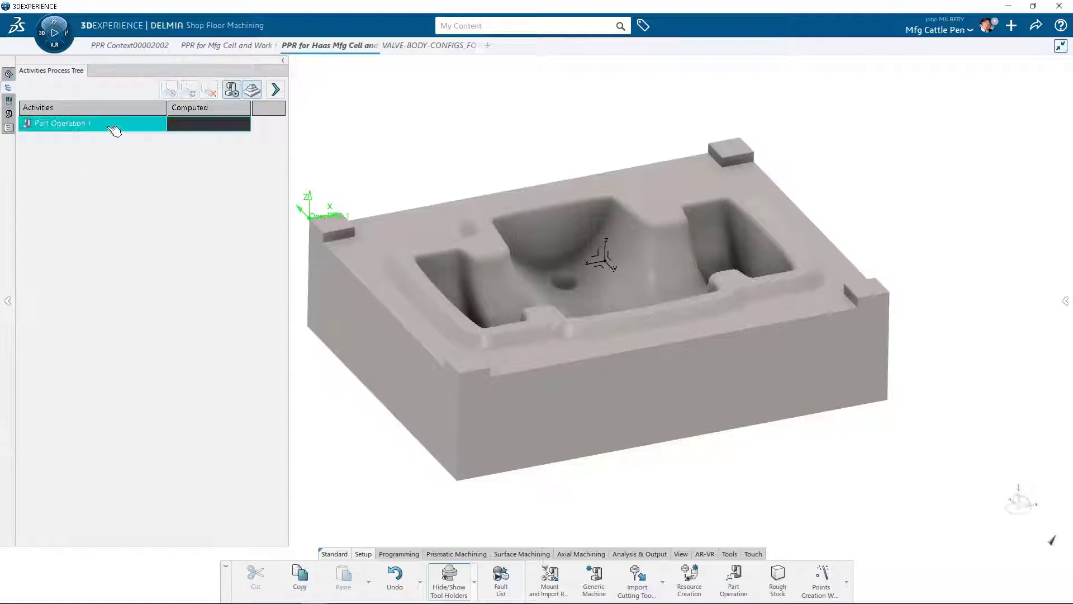
{"action": "left_click", "coordinate": [400, 555]}
{"action": "left_click", "coordinate": [497, 581]}
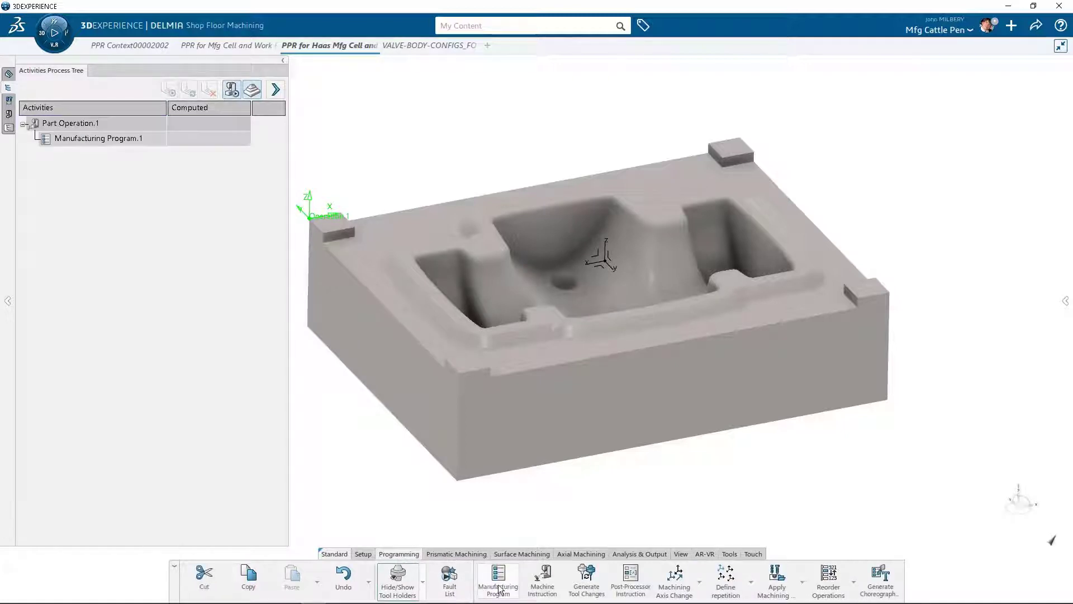
Add a Roughing operation to Manufacturing Program.1 using the 3/4 End Mill Flat tool assembly and accept the manual tool axis
{"action": "left_click", "coordinate": [132, 140]}
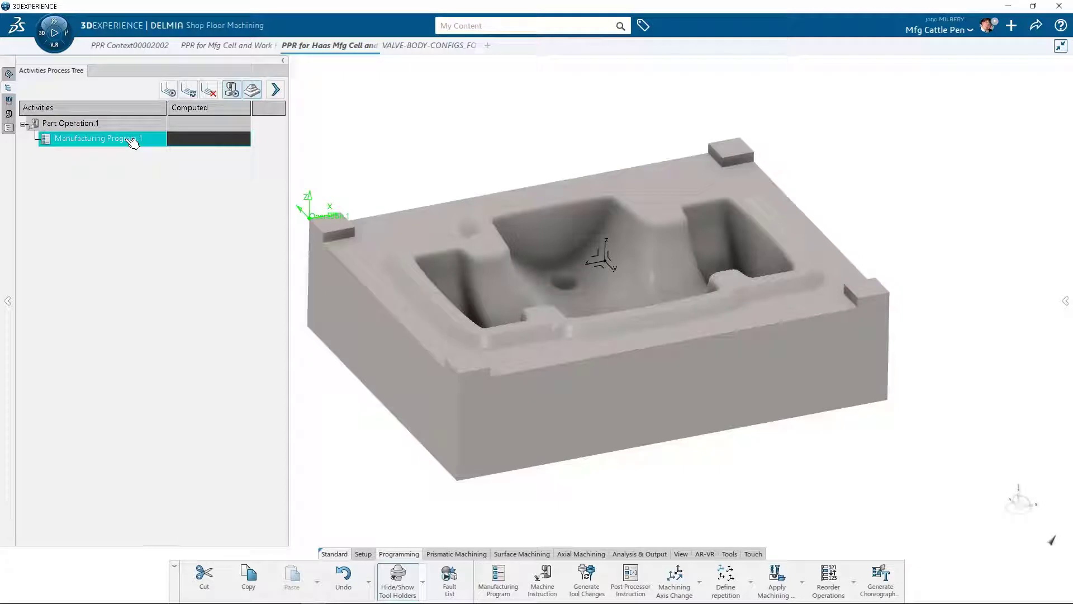
{"action": "left_click", "coordinate": [524, 554]}
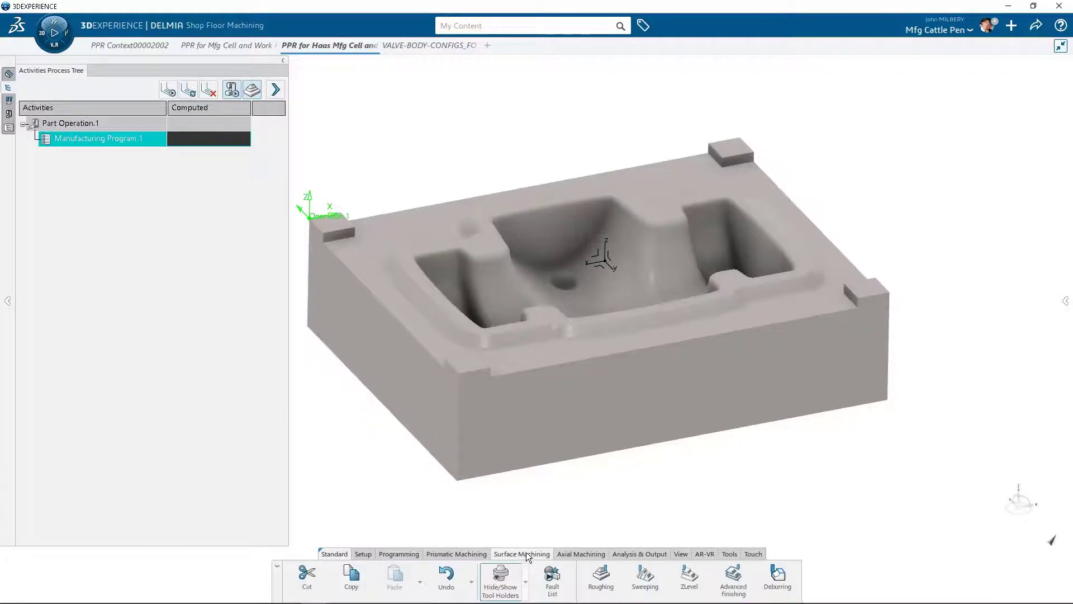
{"action": "left_click", "coordinate": [602, 583]}
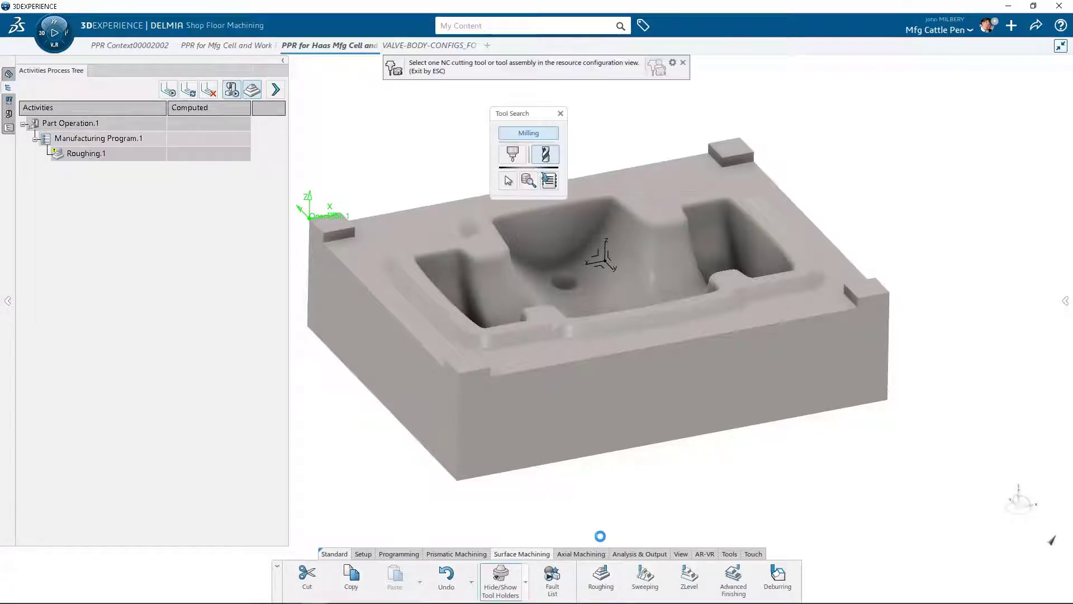
{"action": "left_click", "coordinate": [508, 180]}
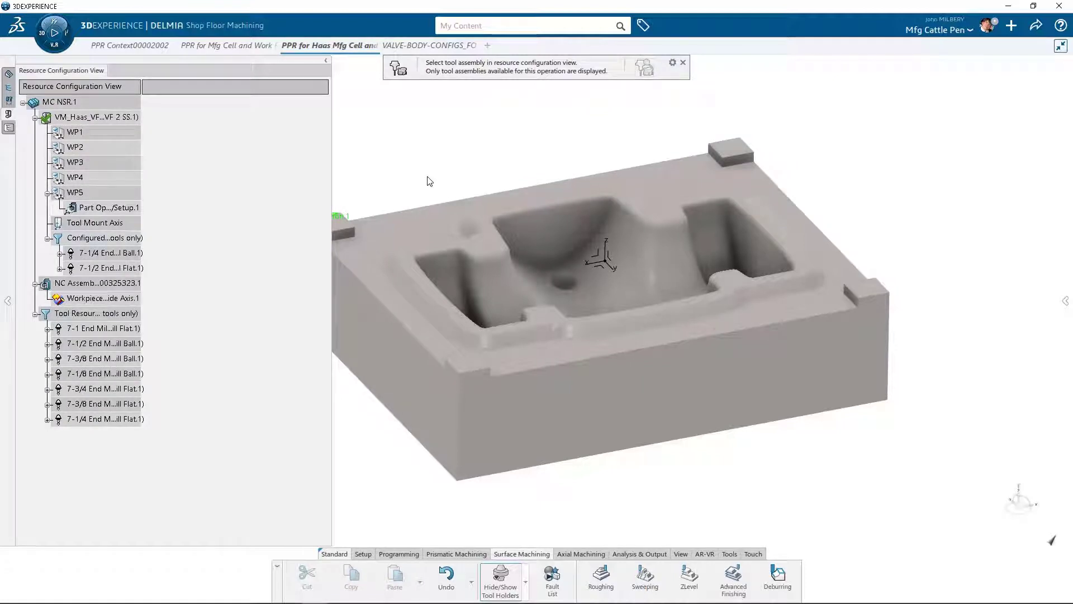
{"action": "left_click", "coordinate": [95, 390]}
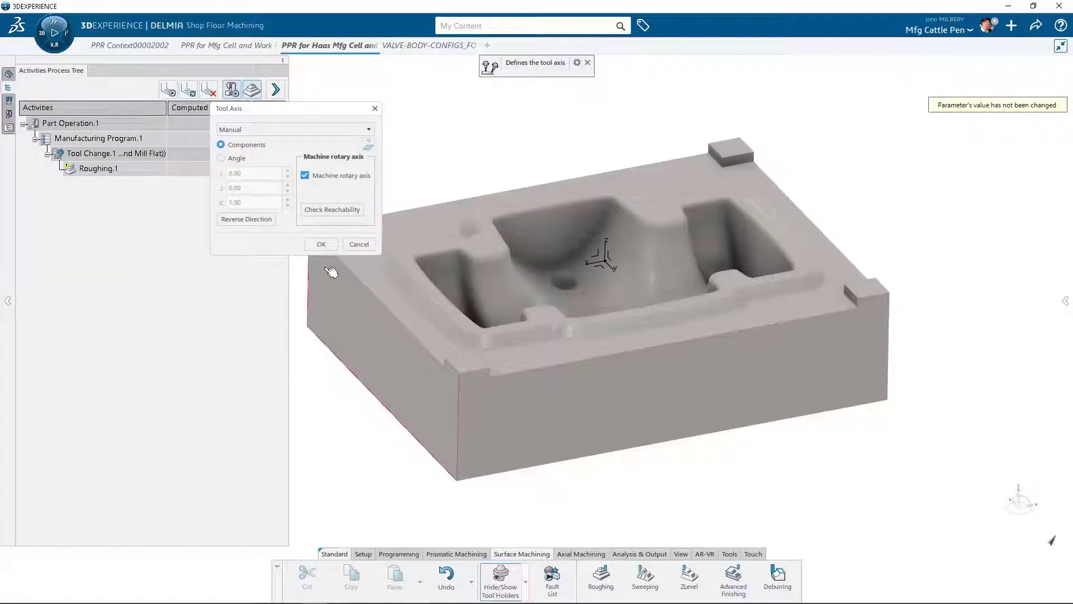
{"action": "left_click", "coordinate": [318, 244]}
Select the forging die body as the part to rough and set its offset to 0.5 mm
{"action": "left_click", "coordinate": [318, 246]}
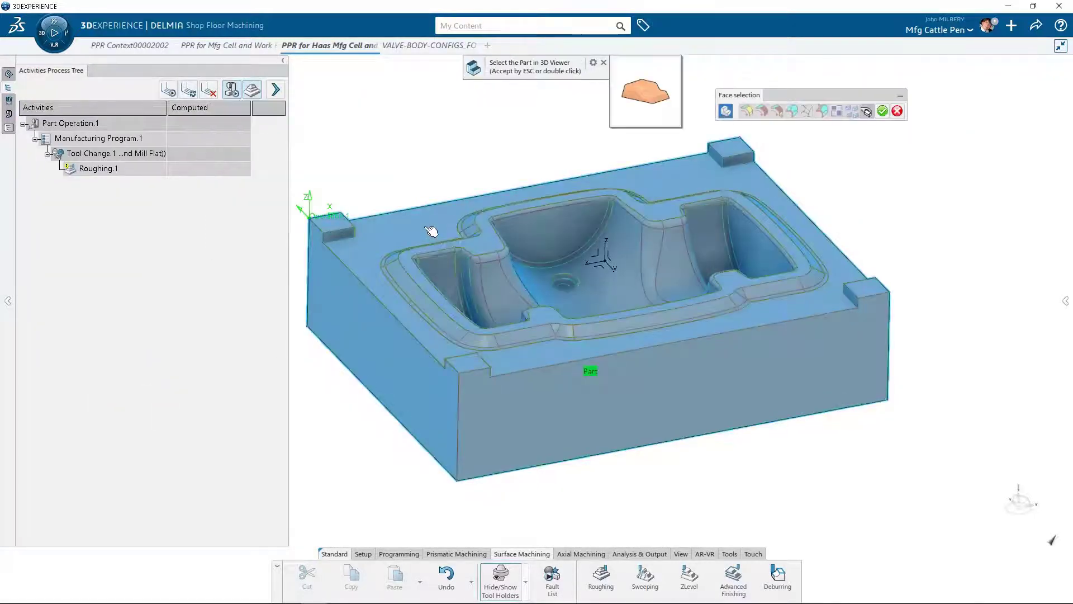
{"action": "left_click", "coordinate": [884, 111]}
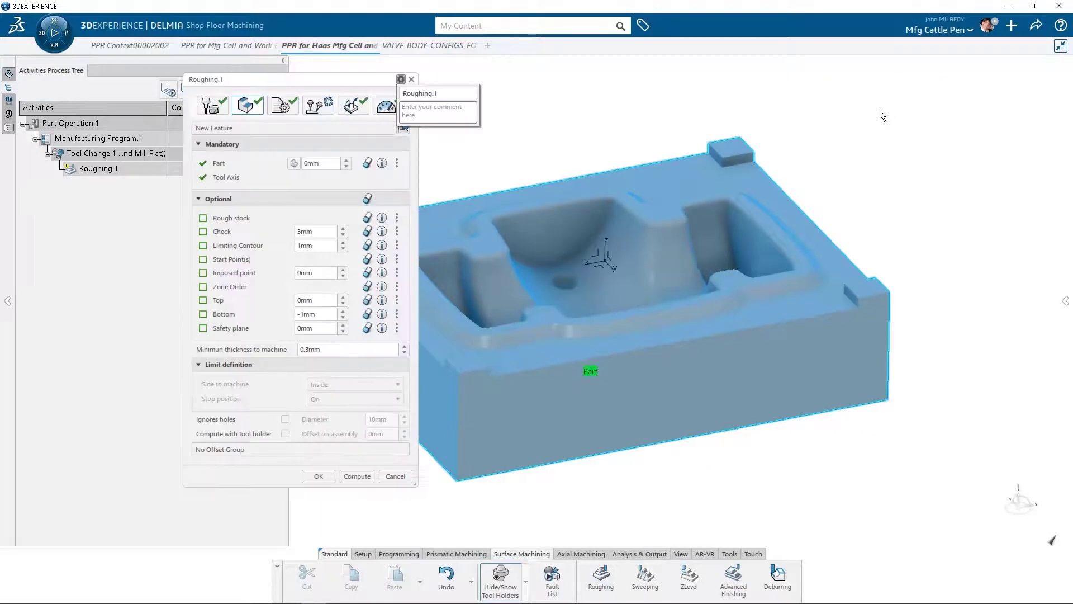
{"action": "double_click", "coordinate": [315, 163]}
{"action": "type", "text": "5"}
{"action": "key", "text": "Tab"}
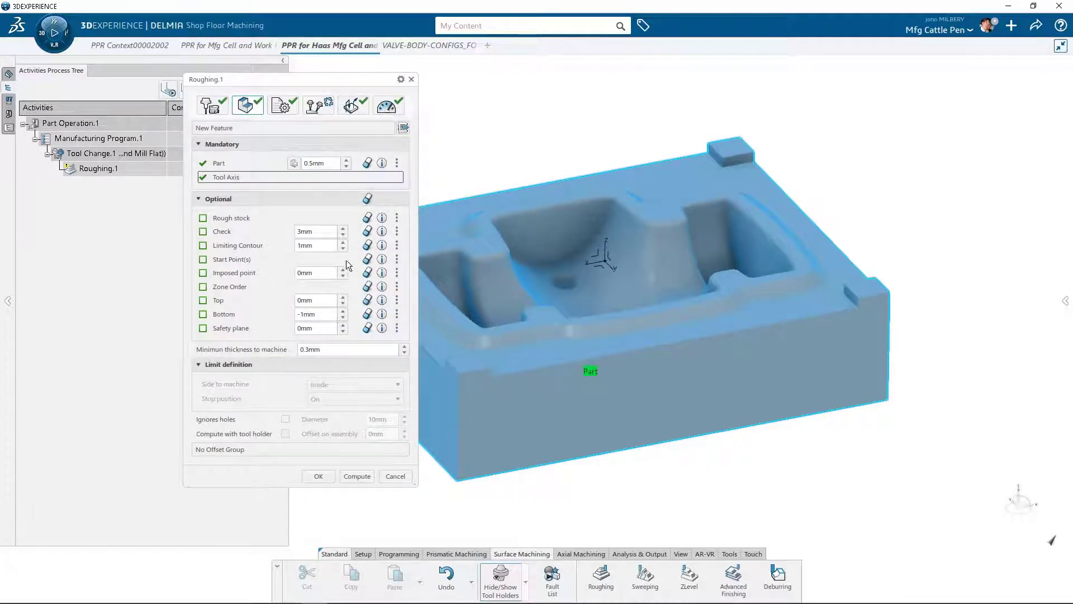
Compute the Roughing.1 tool path, play its material removal simulation through, and return to the operation's definition
{"action": "left_click", "coordinate": [353, 478]}
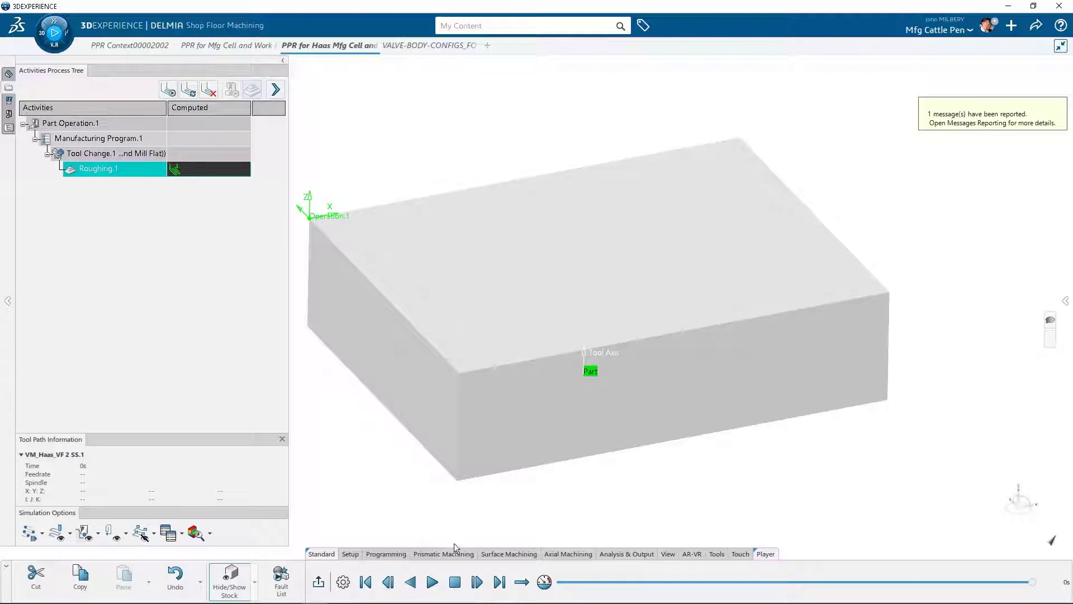
{"action": "left_click", "coordinate": [433, 582]}
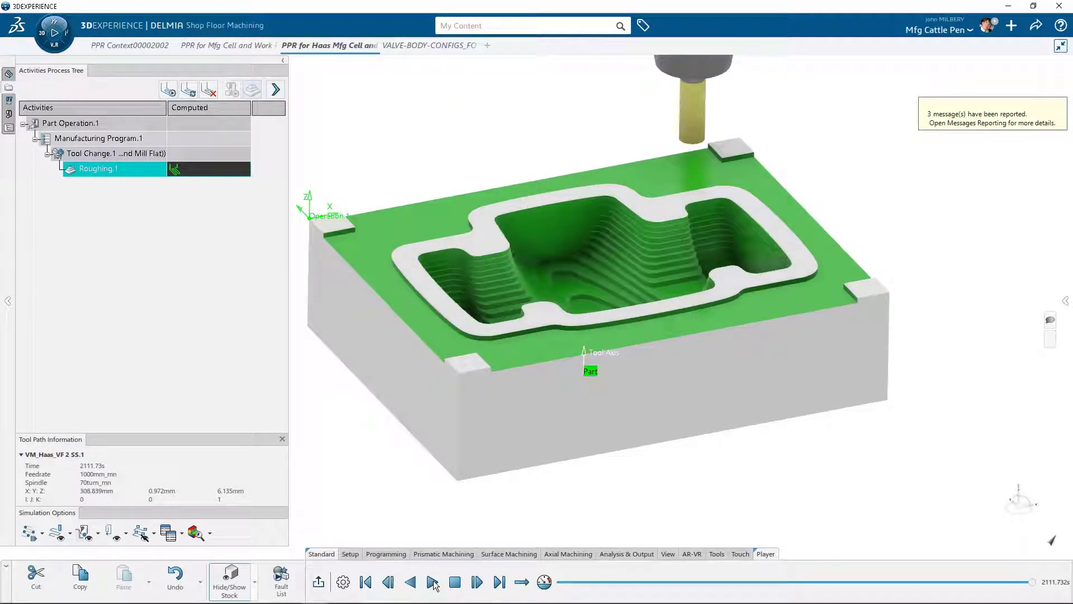
{"action": "left_click", "coordinate": [322, 581]}
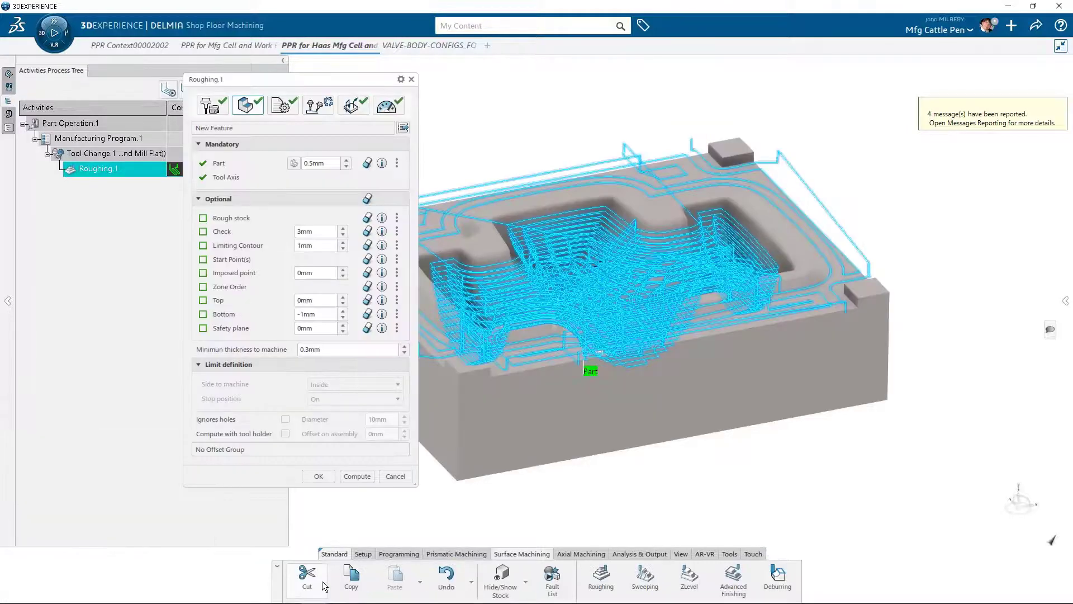
Close Roughing.1 and add a Sweeping operation with the manual tool axis and the forging die body as the part
{"action": "left_click", "coordinate": [326, 478]}
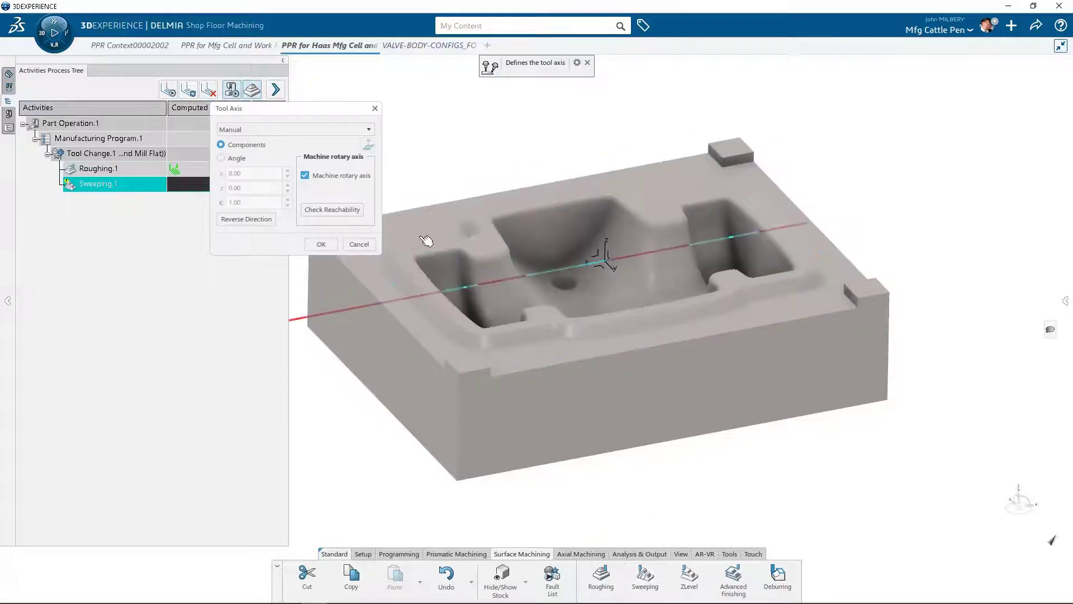
{"action": "left_click", "coordinate": [323, 244]}
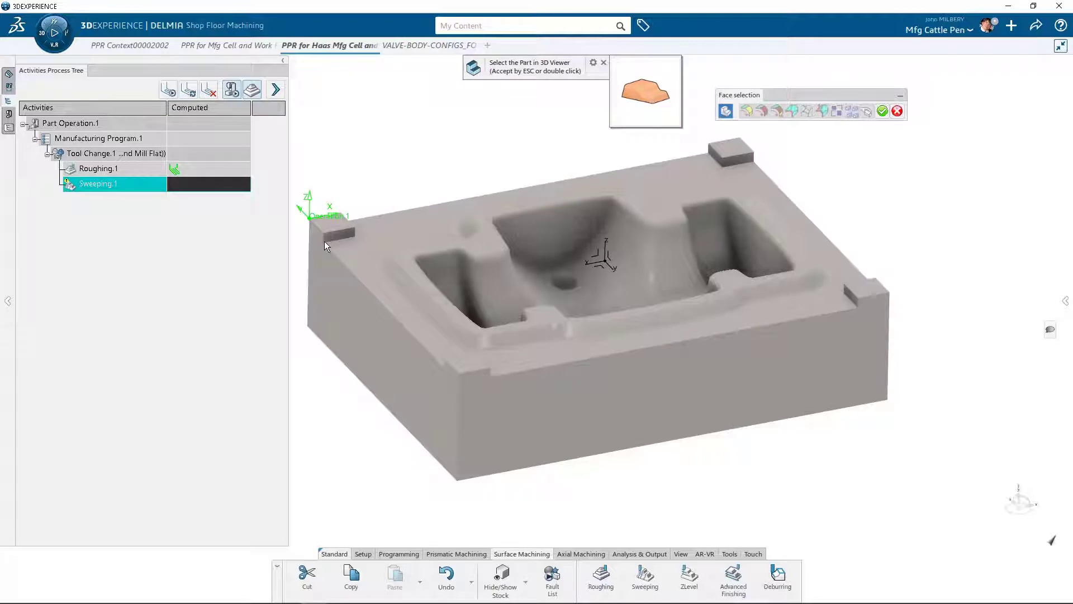
{"action": "left_click", "coordinate": [419, 239]}
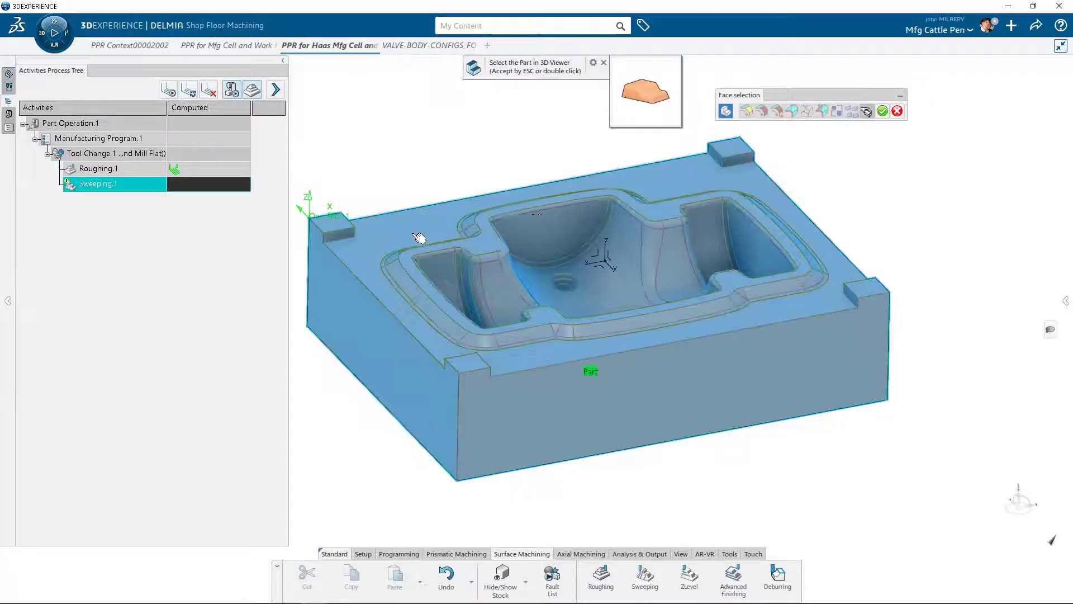
{"action": "left_click", "coordinate": [883, 111]}
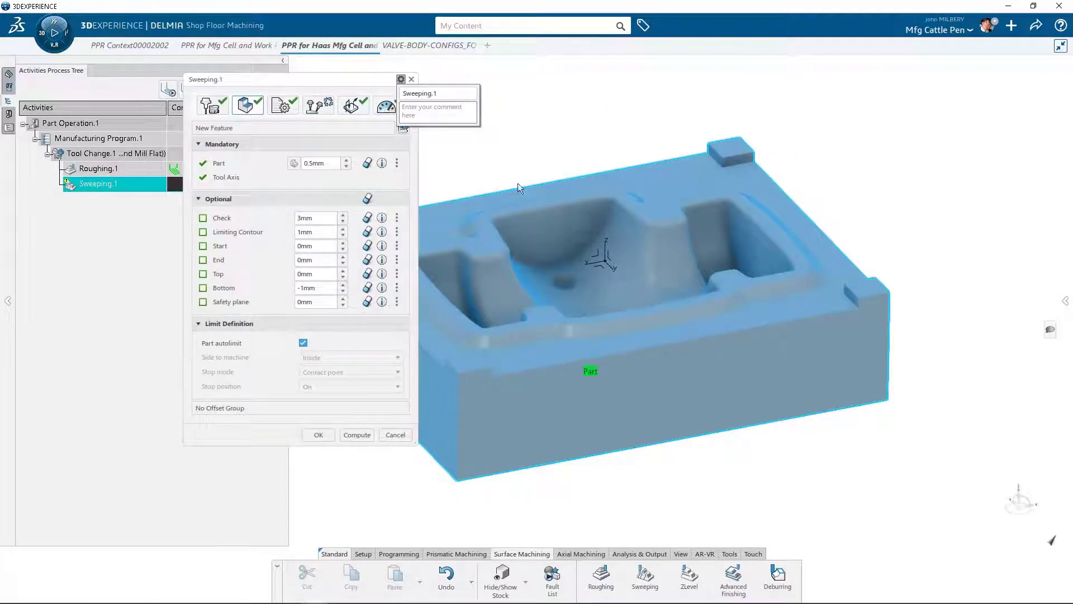
Assign the 3/8 End Mill Ball tool assembly from the resource configuration to Sweeping.1
{"action": "left_click", "coordinate": [212, 106]}
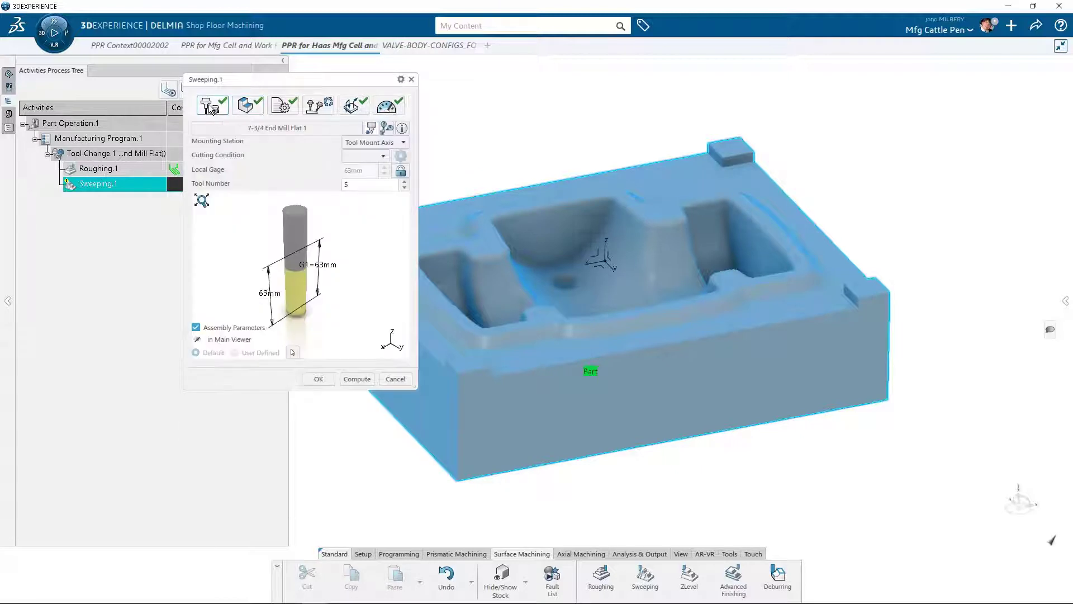
{"action": "left_click", "coordinate": [314, 127]}
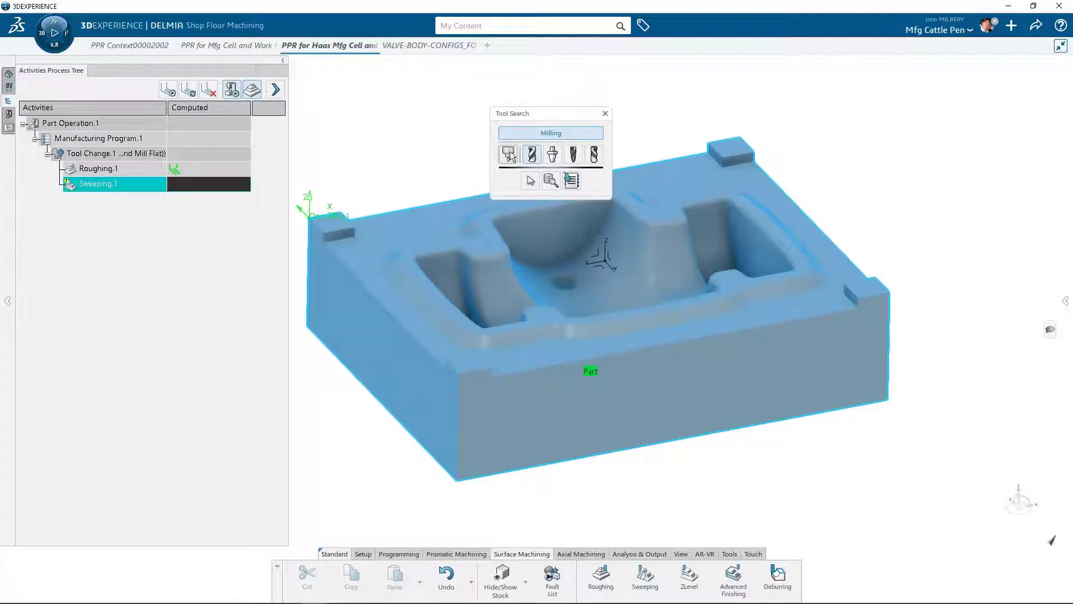
{"action": "left_click", "coordinate": [530, 179]}
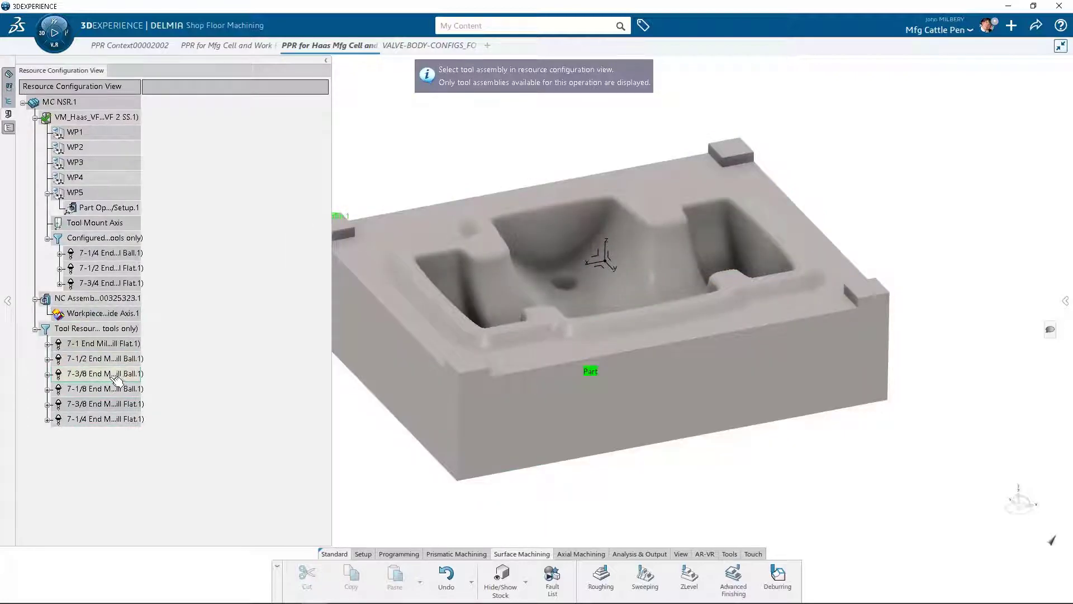
{"action": "left_click", "coordinate": [118, 374]}
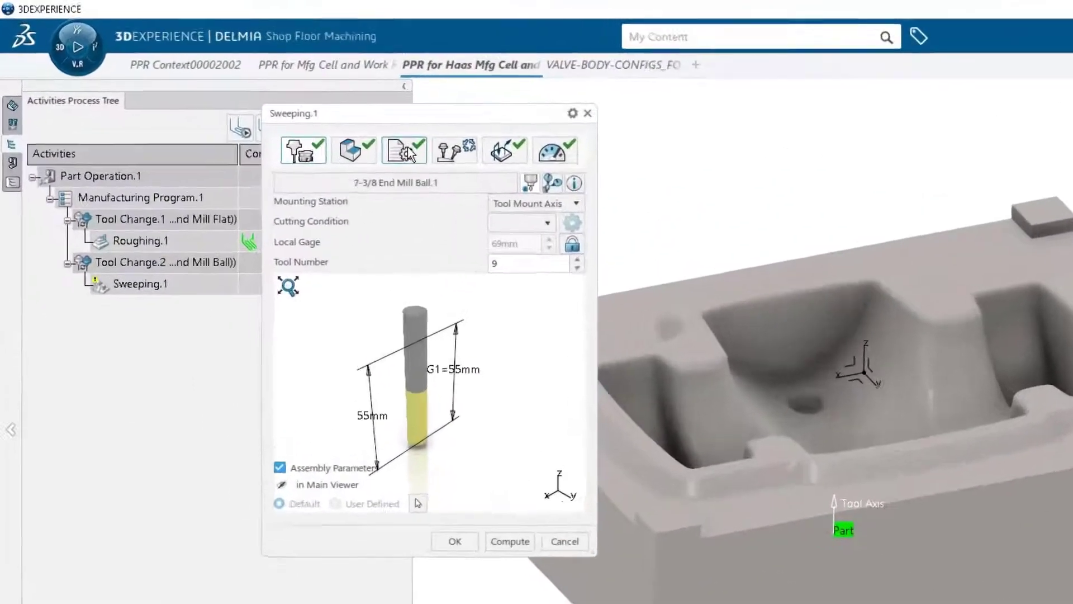
Set Sweeping.1's maximum stepover distance to 1.25 mm and simulate the material removal of its computed tool path
{"action": "left_click", "coordinate": [283, 107]}
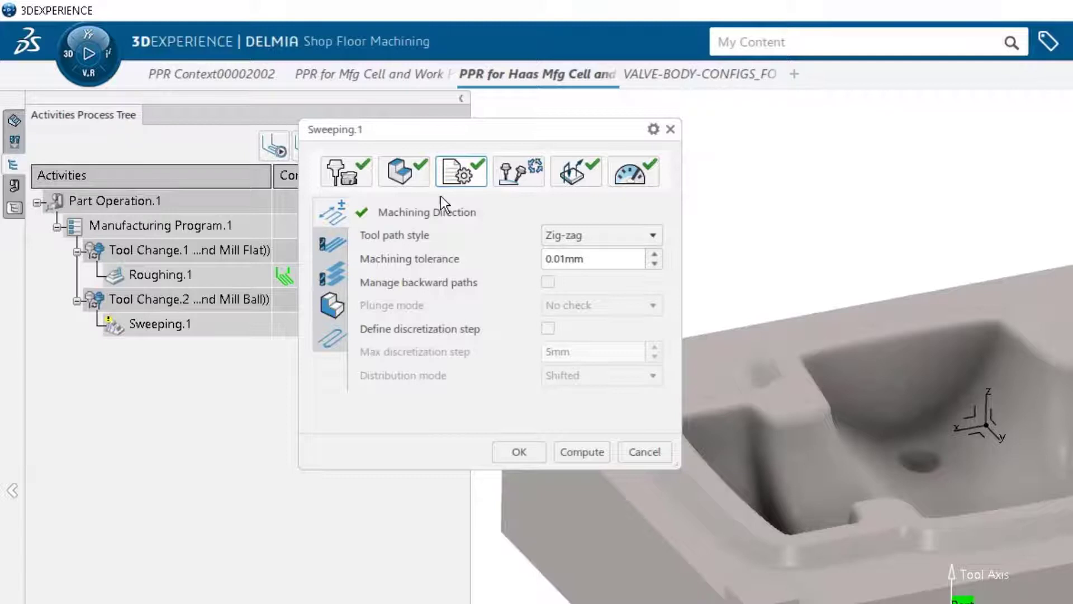
{"action": "left_click", "coordinate": [328, 246]}
{"action": "left_click_drag", "start_coordinate": [575, 235], "coordinate": [429, 238]}
{"action": "type", "text": "1.25"}
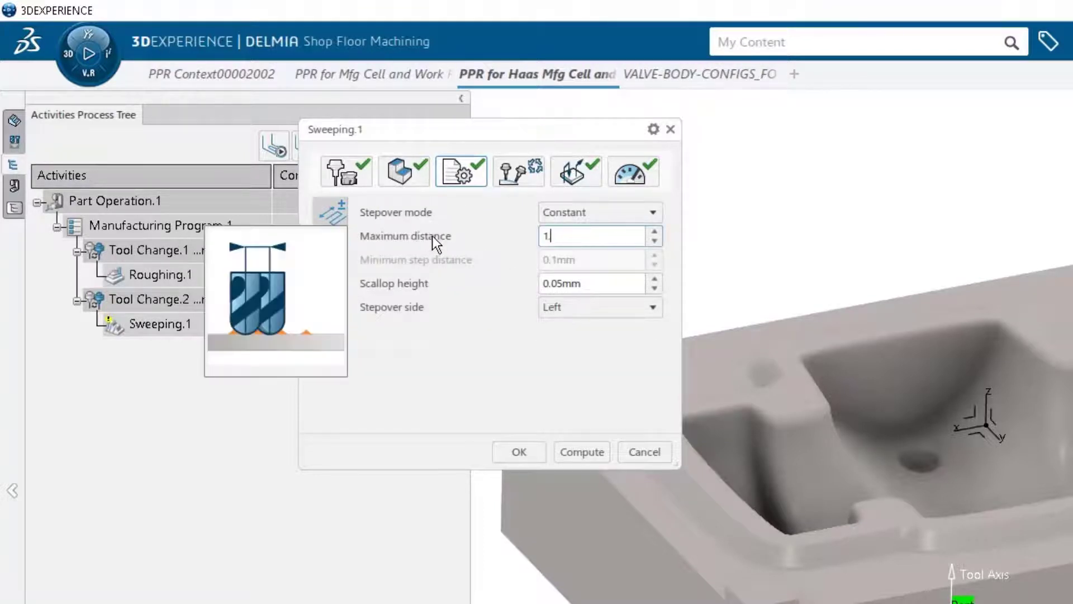
{"action": "key", "text": "Return"}
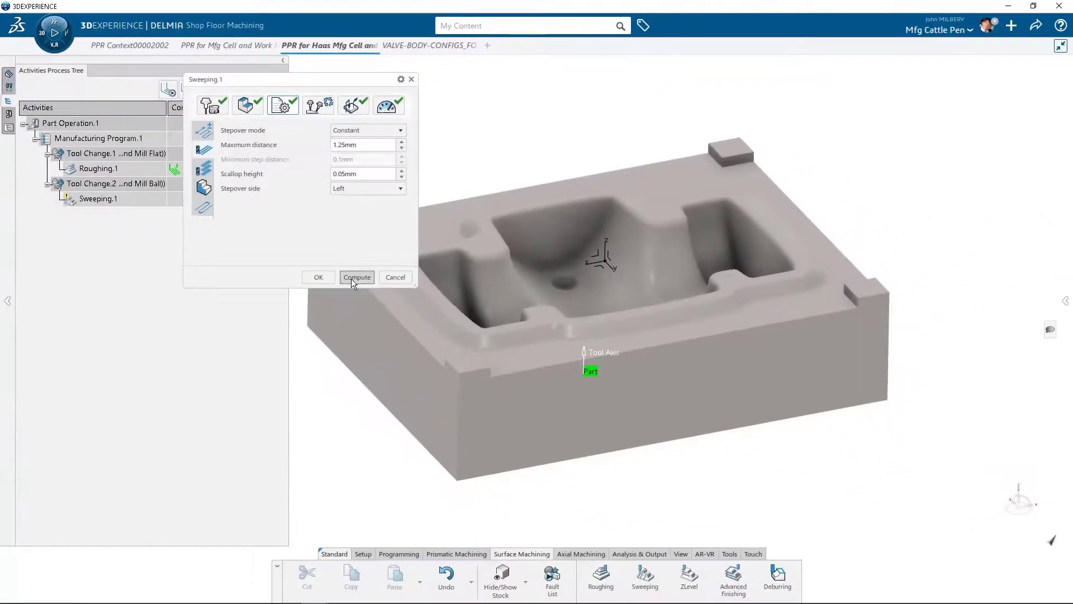
{"action": "left_click", "coordinate": [351, 278]}
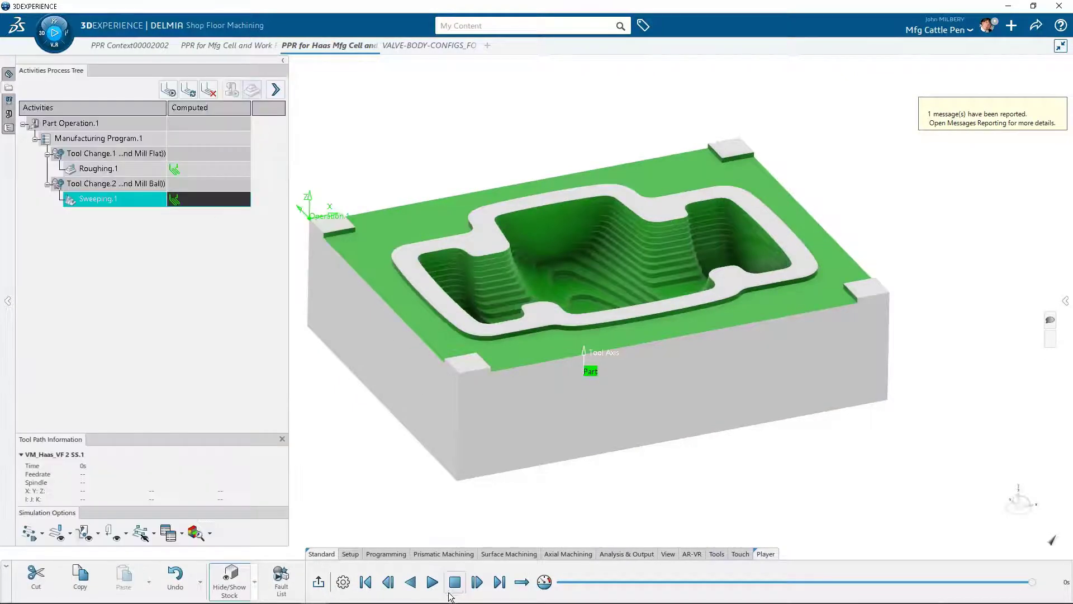
{"action": "left_click", "coordinate": [433, 583]}
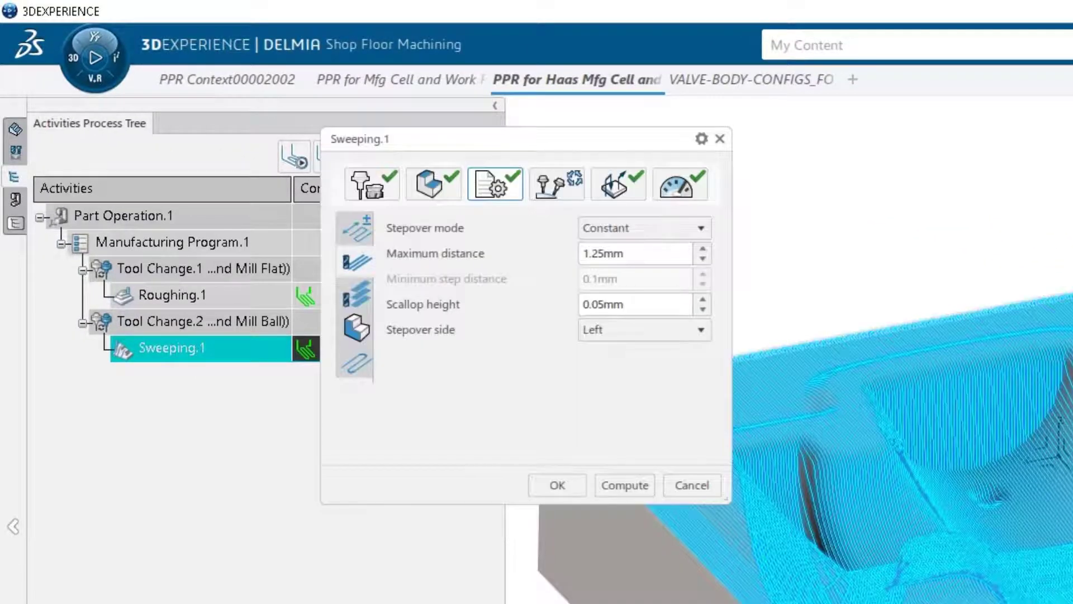
Change Sweeping.1's stepover mode to Via scallop height, keeping the 0.05 mm scallop height
{"action": "left_click", "coordinate": [703, 229]}
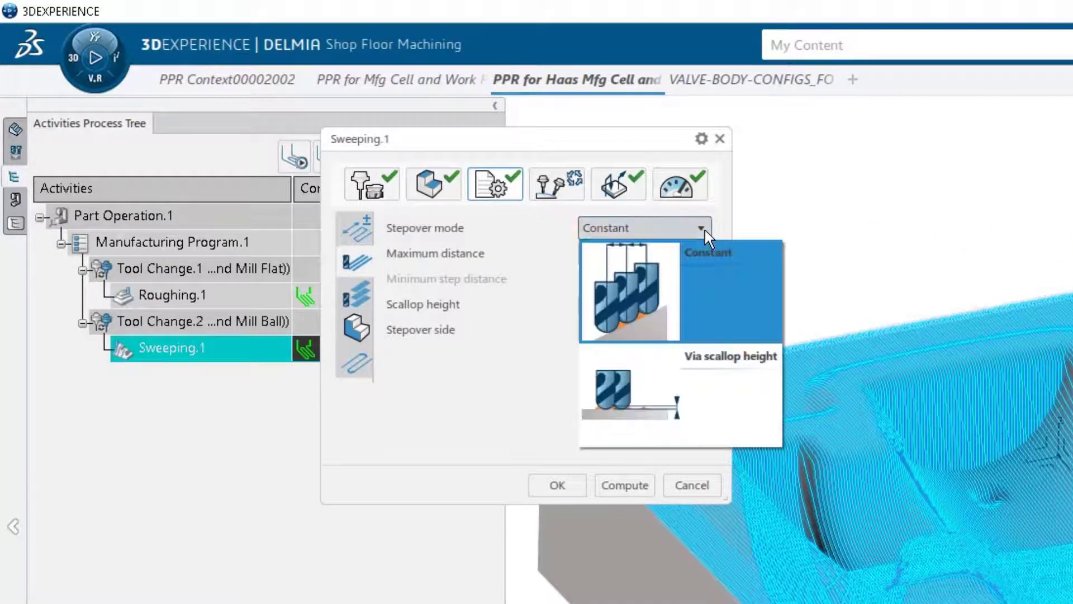
{"action": "left_click", "coordinate": [618, 411]}
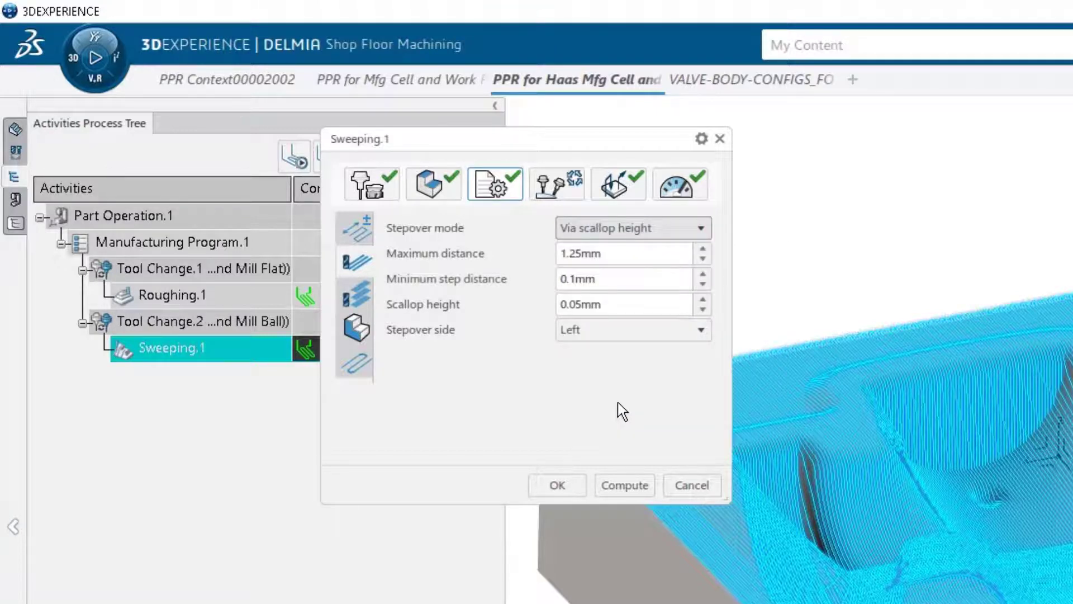
{"action": "left_click_drag", "start_coordinate": [611, 305], "coordinate": [546, 302]}
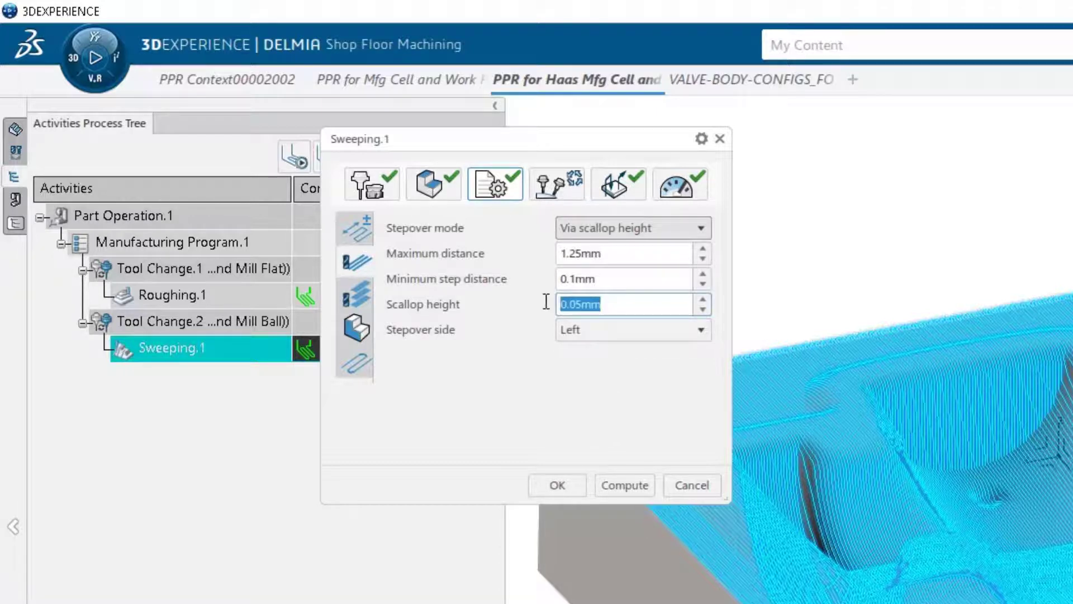
{"action": "left_click", "coordinate": [538, 390]}
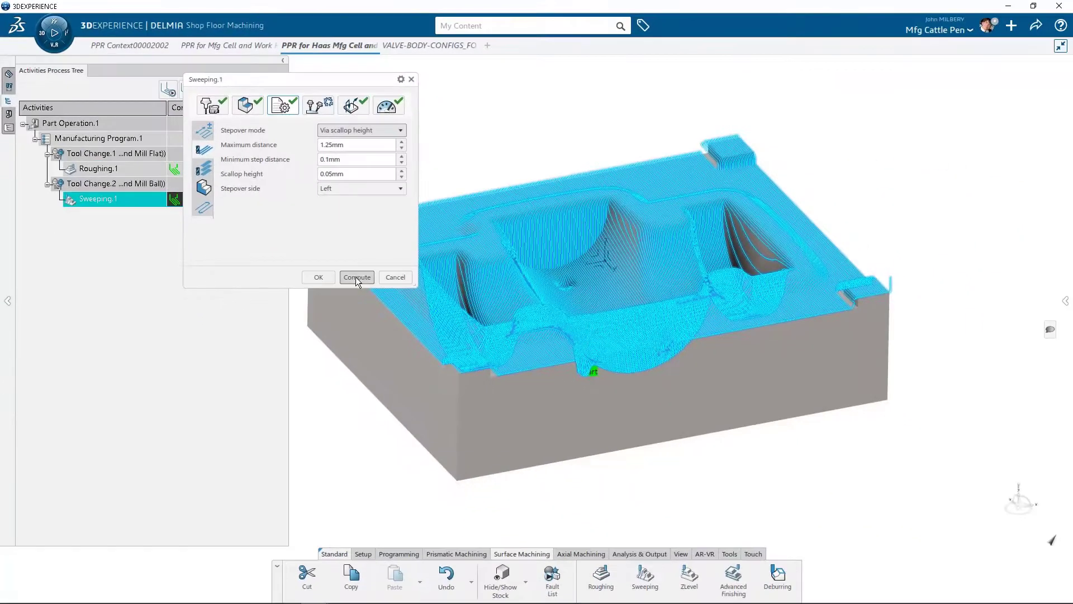
Recompute the Sweeping.1 tool path, play its material removal simulation through, and leave the player
{"action": "left_click", "coordinate": [355, 276]}
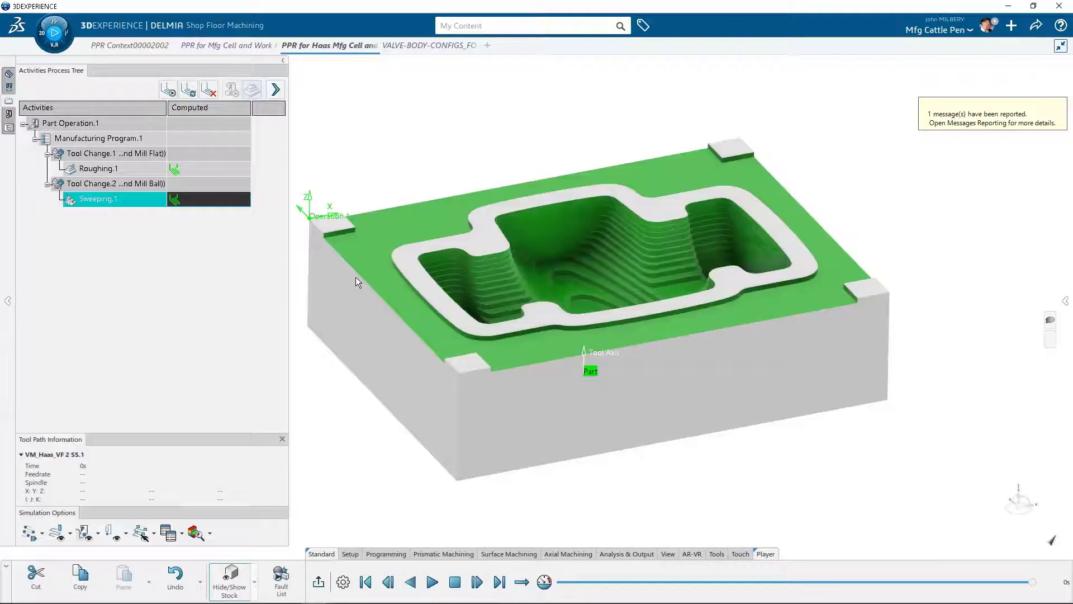
{"action": "left_click", "coordinate": [432, 582]}
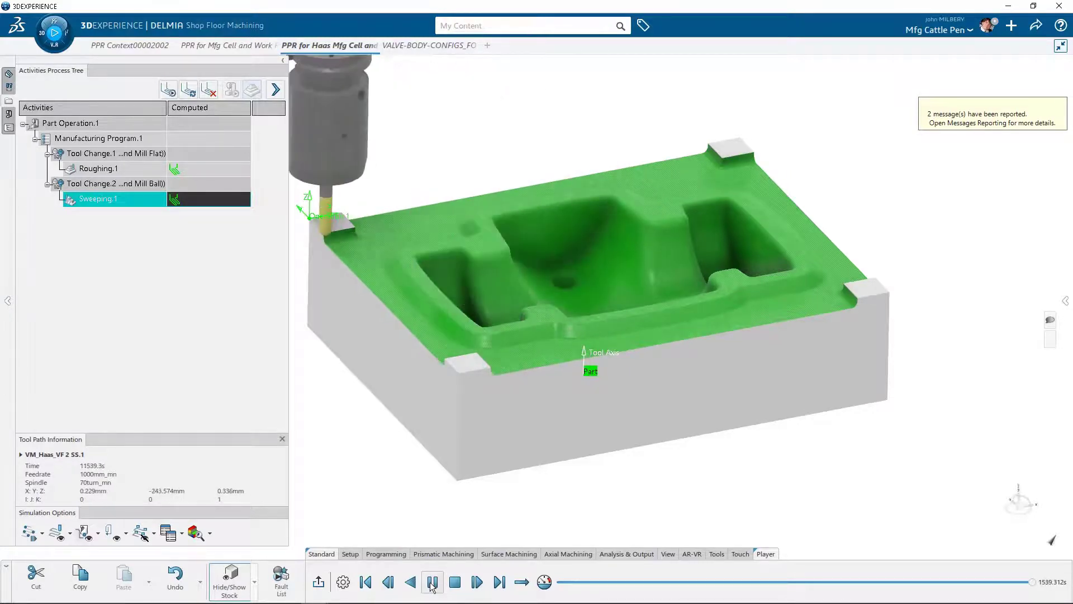
{"action": "left_click", "coordinate": [432, 582]}
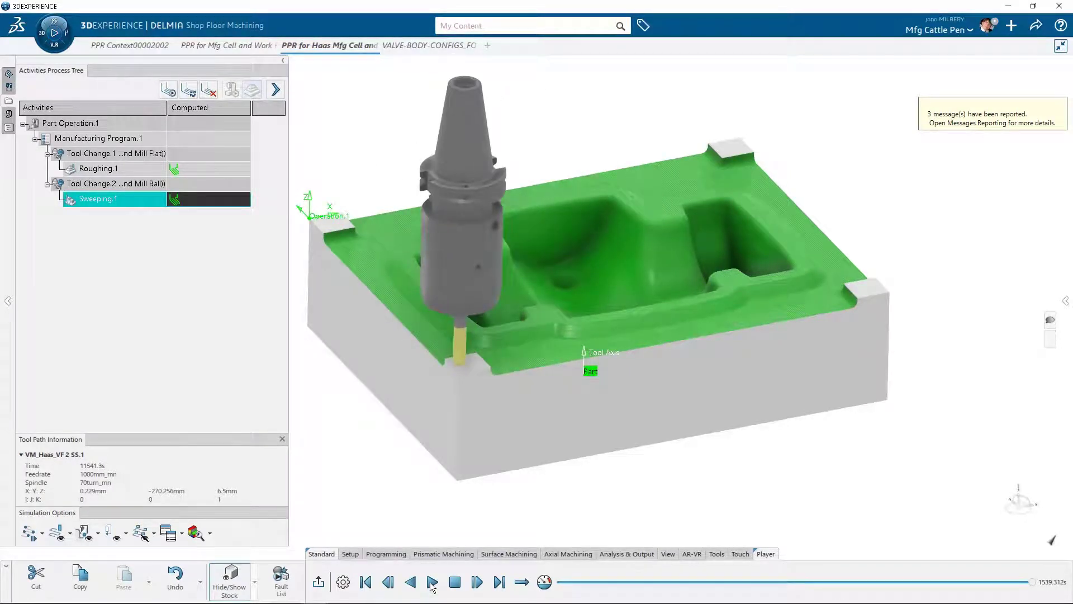
{"action": "left_click", "coordinate": [318, 582]}
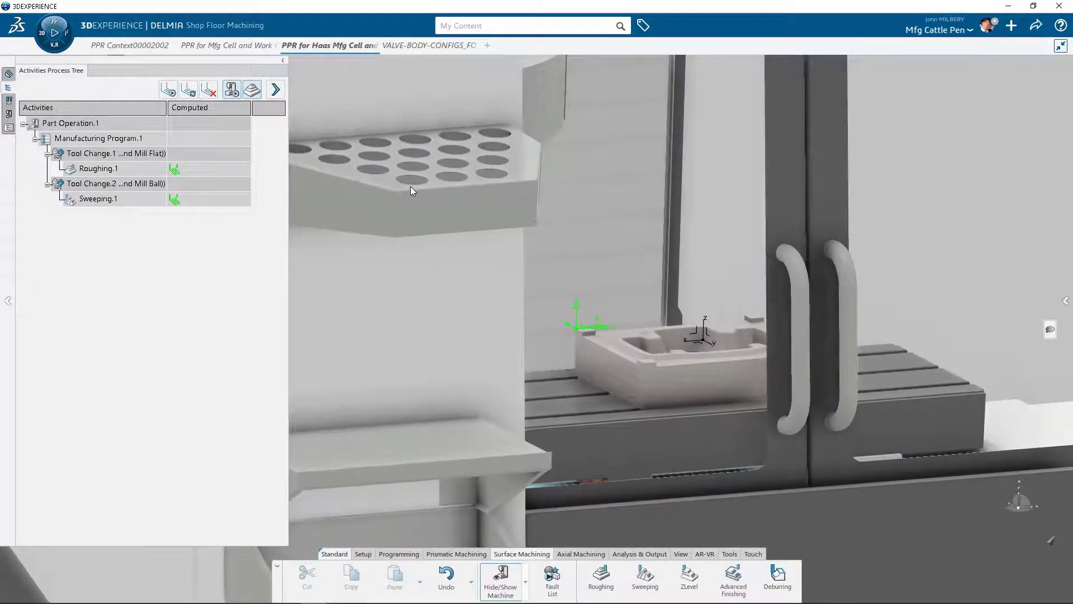
Hide the Haas enclosure panel blocking the view and play the machine simulation of Manufacturing Program.1
{"action": "right_click", "coordinate": [424, 353]}
{"action": "left_click", "coordinate": [475, 402]}
{"action": "left_click", "coordinate": [55, 36]}
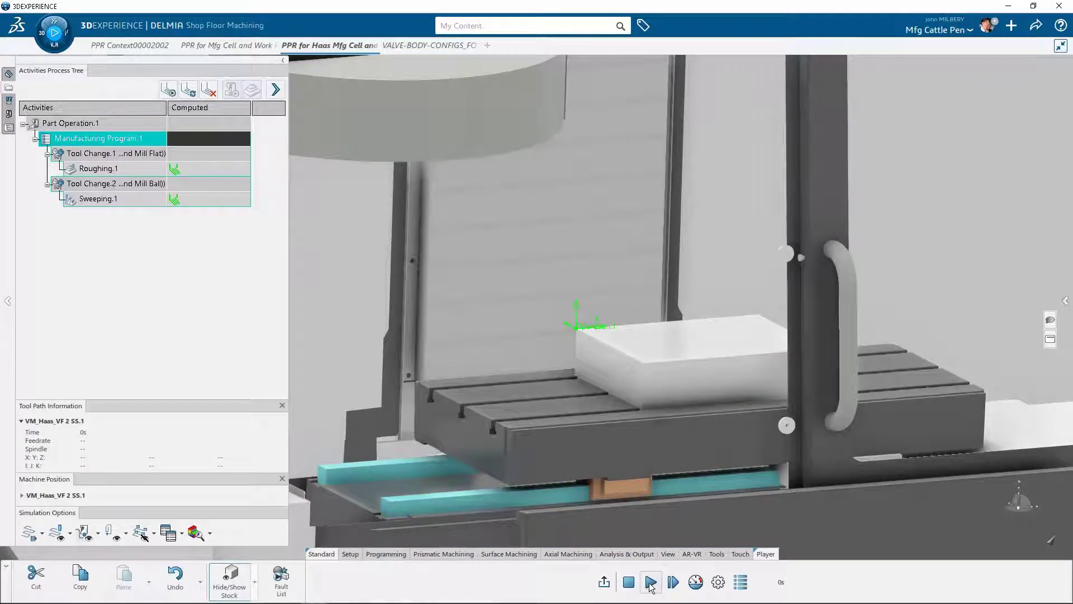
{"action": "left_click", "coordinate": [651, 582]}
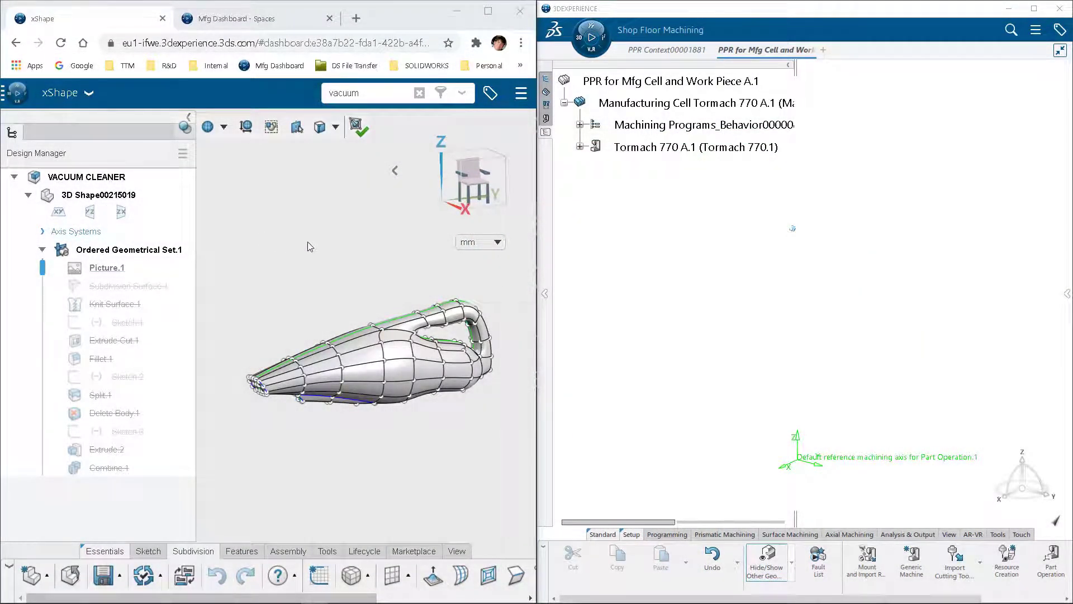
Exit the vacuum cleaner's subdivision editing in xShape, and open the newest VACUUM CLEANER entry of the Mfg Cattle Pen space with Shop Floor Machining
{"action": "left_click", "coordinate": [361, 128]}
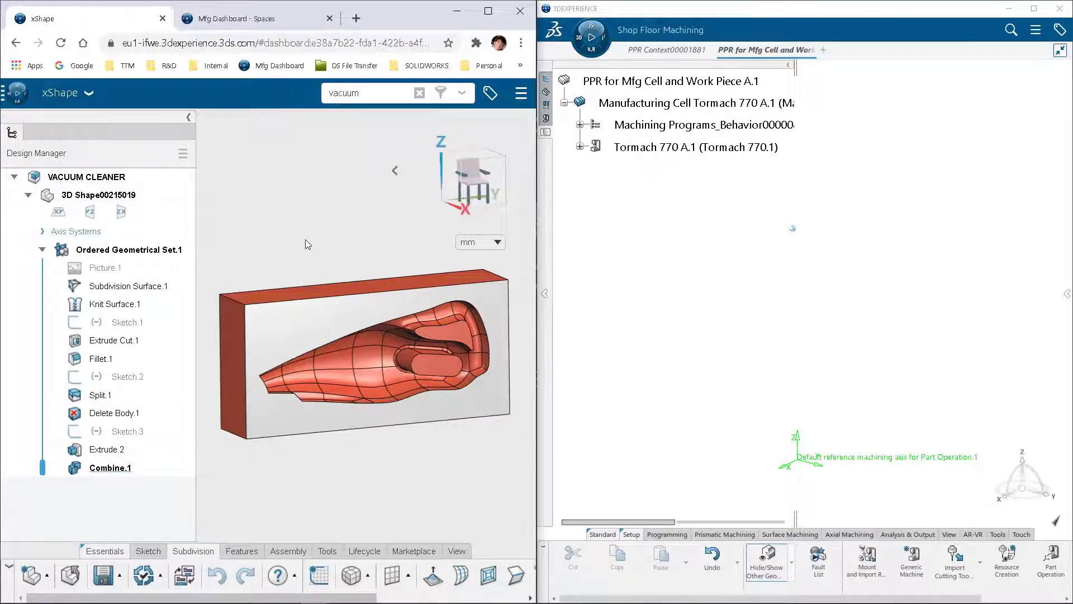
{"action": "left_click", "coordinate": [243, 21]}
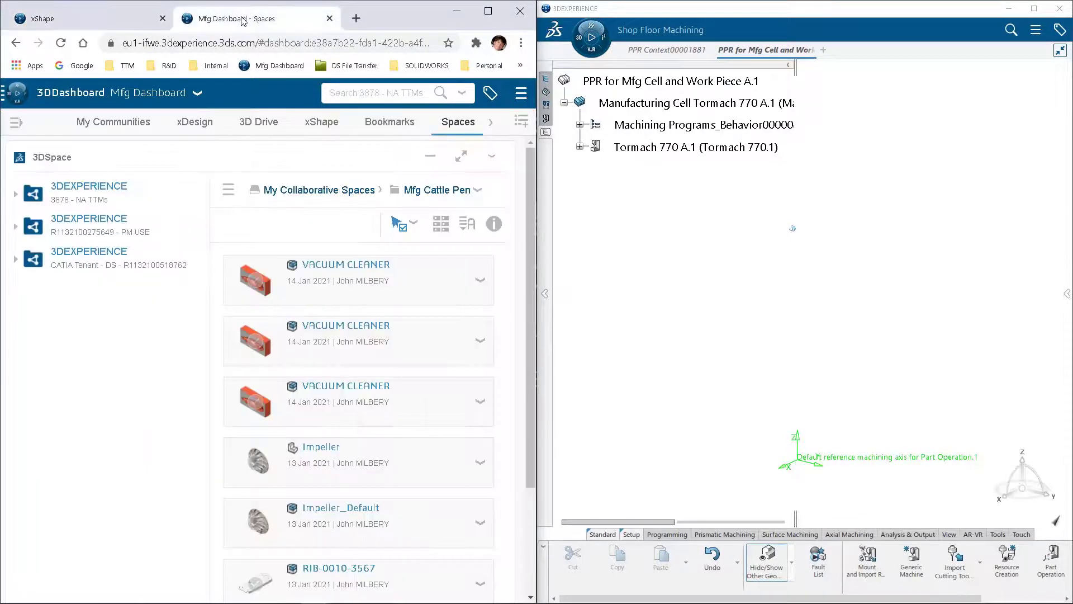
{"action": "right_click", "coordinate": [375, 287]}
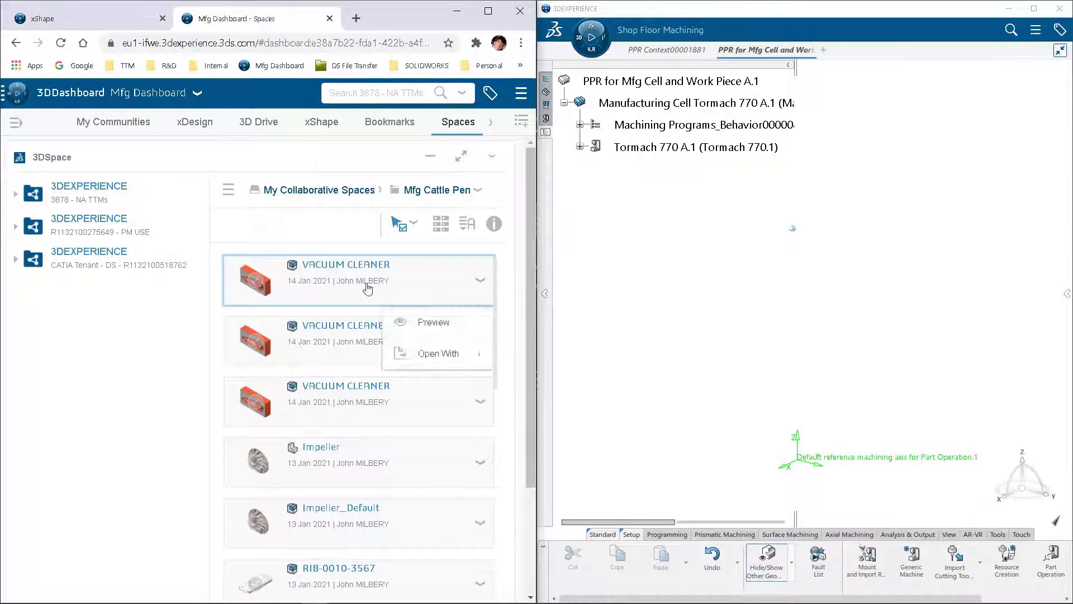
{"action": "mouse_move", "coordinate": [441, 353]}
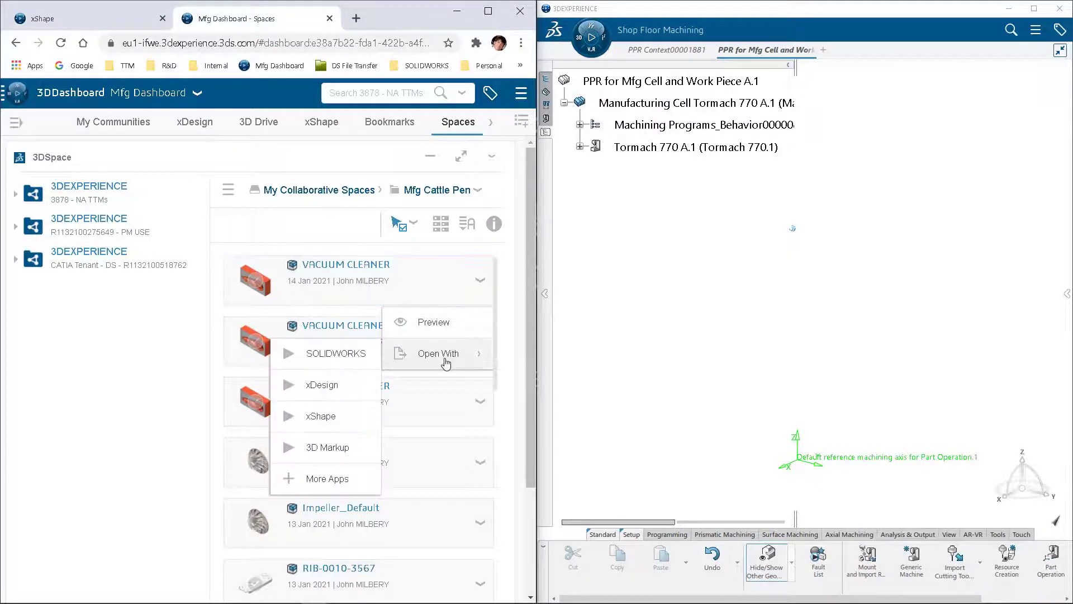
{"action": "left_click", "coordinate": [336, 480]}
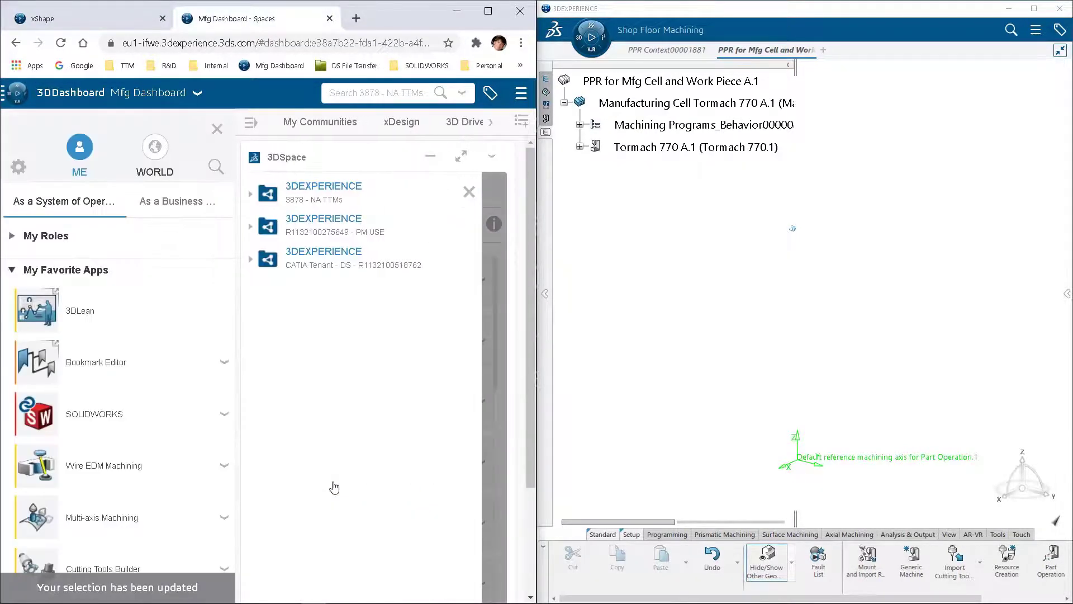
{"action": "scroll", "coordinate": [134, 395], "scroll_direction": "down", "scroll_amount": 4}
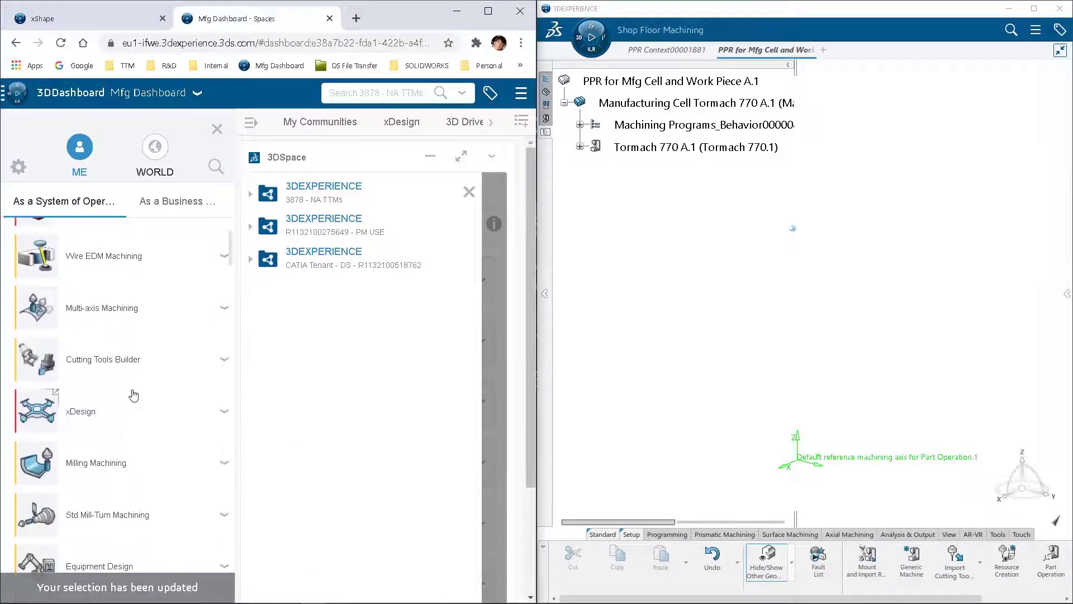
{"action": "scroll", "coordinate": [134, 395], "scroll_direction": "down", "scroll_amount": 6}
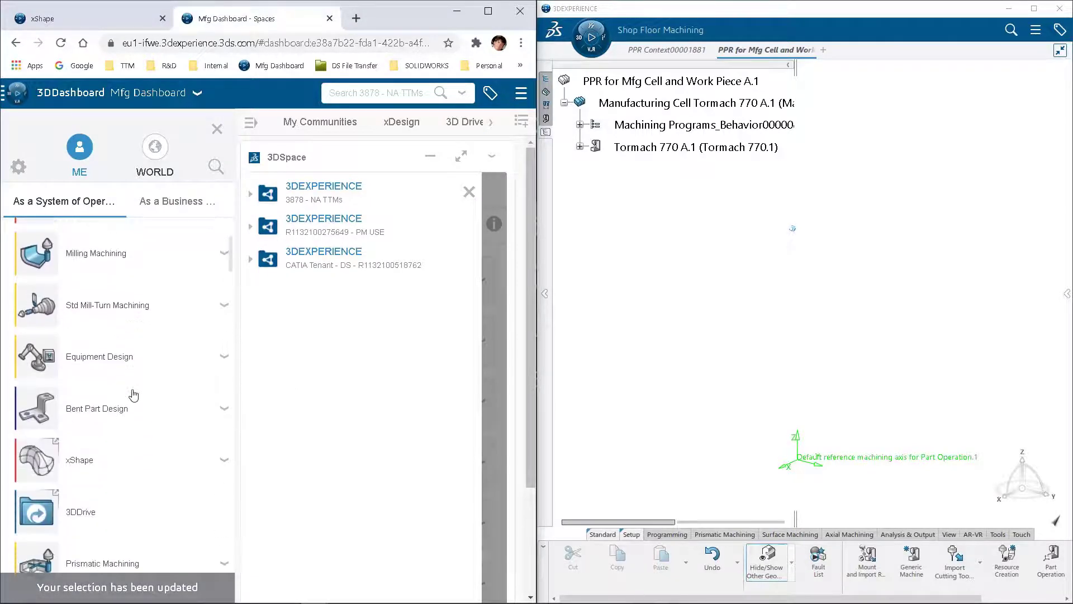
{"action": "scroll", "coordinate": [133, 392], "scroll_direction": "down", "scroll_amount": 3}
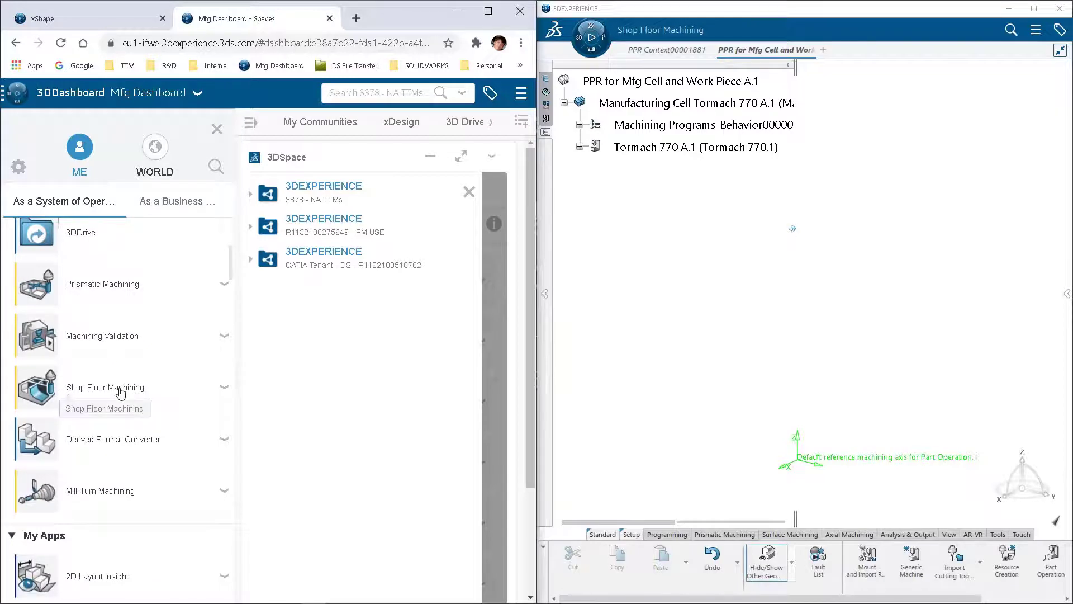
{"action": "left_click", "coordinate": [119, 393]}
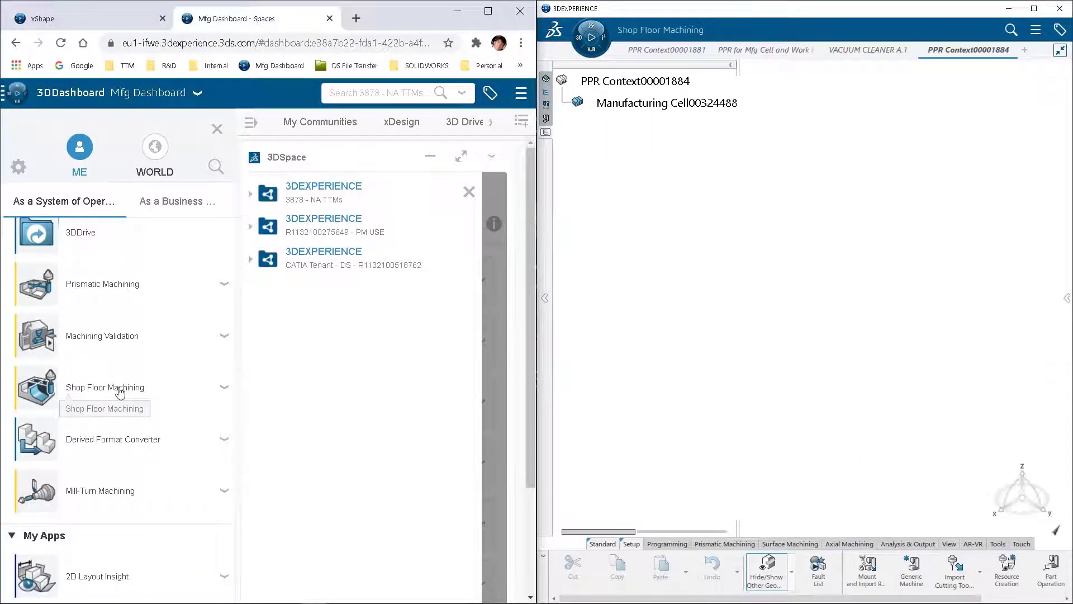
View VACUUM CLEANER A.1 in the maximized Shop Floor Machining window and return to the PPR for Mfg Cell and Work Piece
{"action": "left_click", "coordinate": [863, 48]}
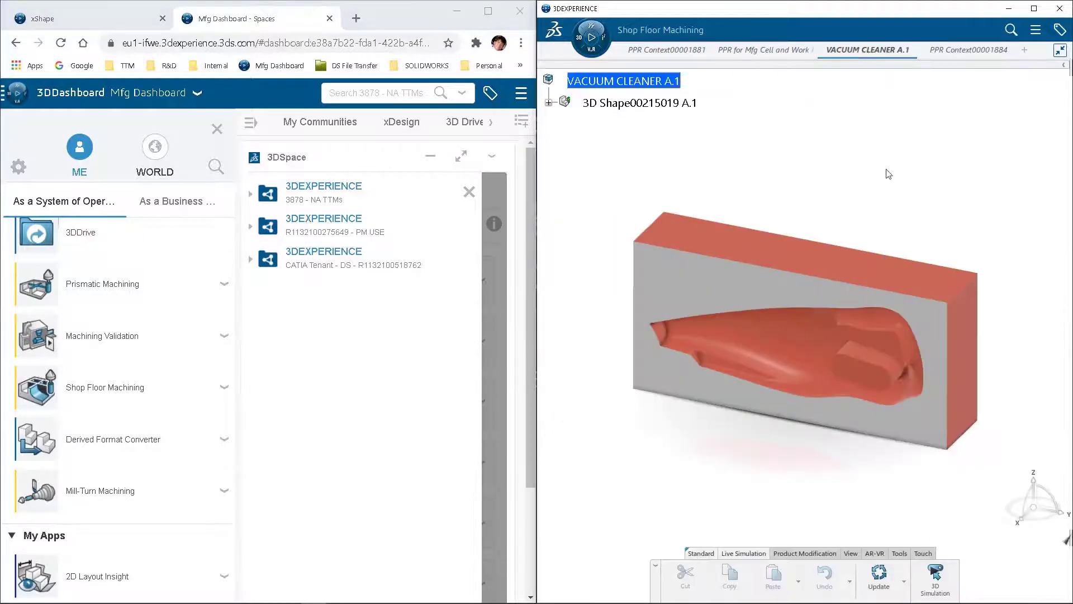
{"action": "left_click", "coordinate": [1033, 8]}
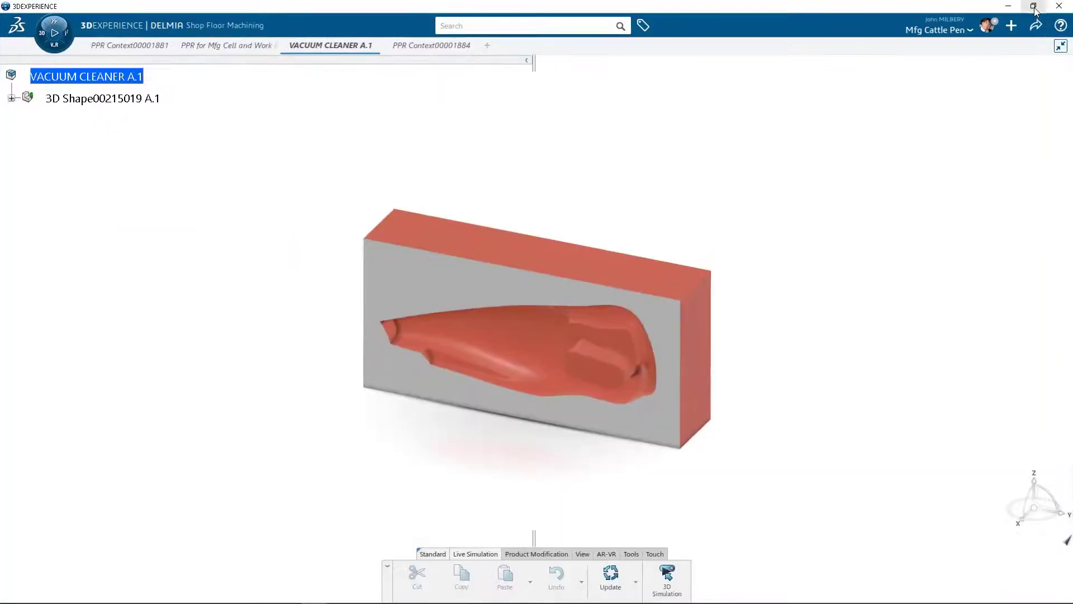
{"action": "left_click", "coordinate": [229, 45]}
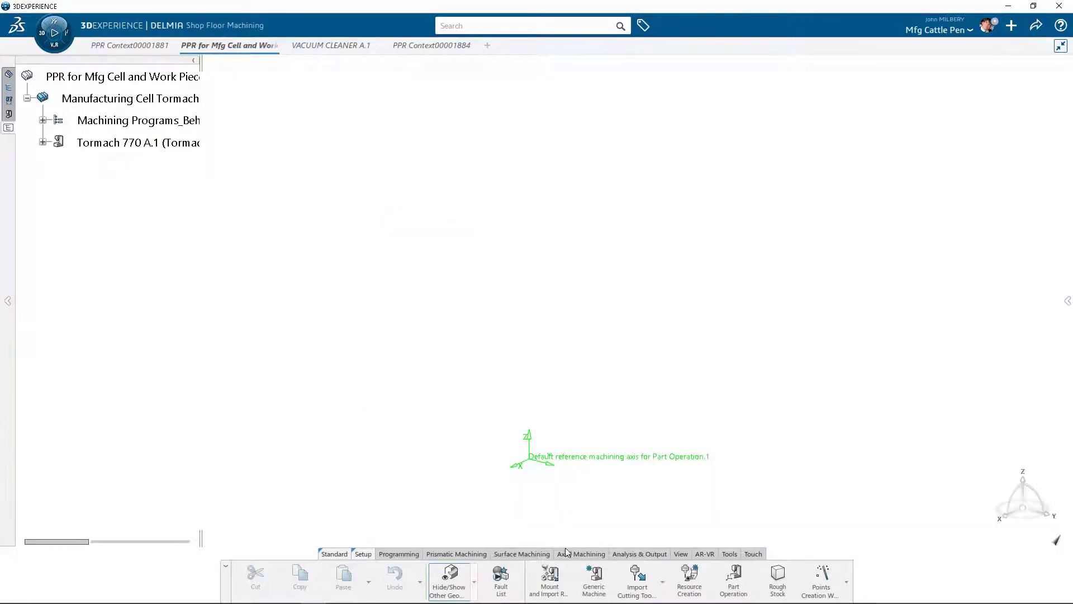
Mount VACUUM CLEANER A.1 as the part in the Tormach 770 manufacturing cell and expand the resulting NC assembly
{"action": "left_click", "coordinate": [555, 583]}
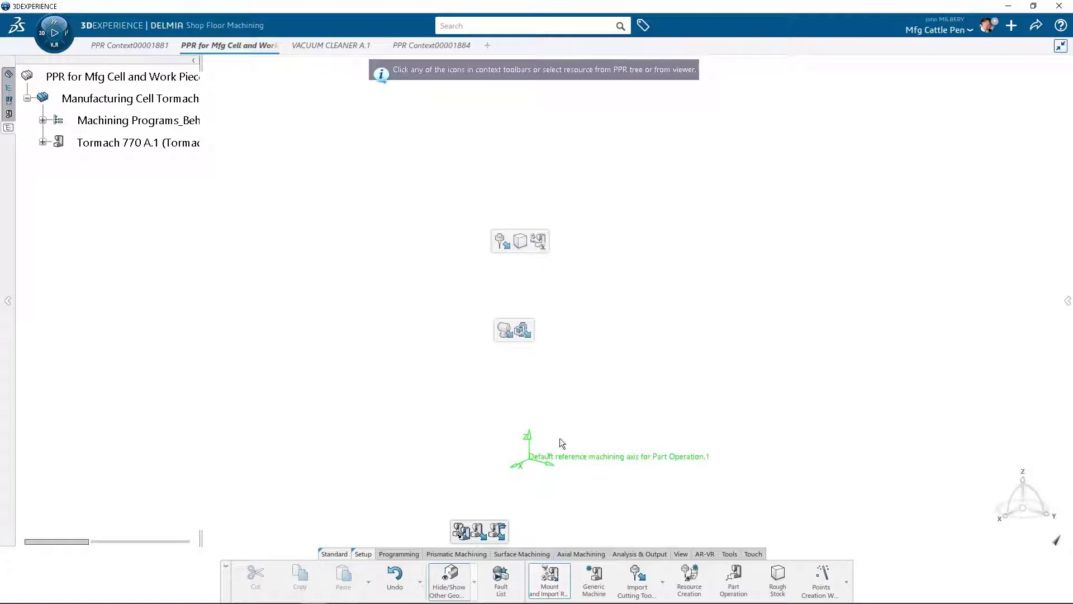
{"action": "left_click", "coordinate": [528, 333]}
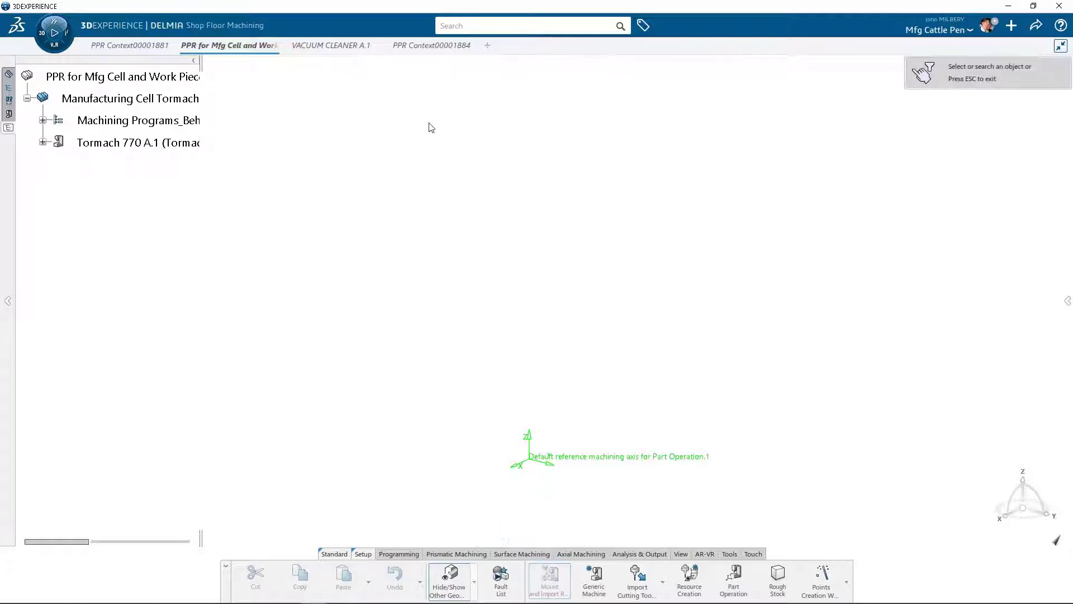
{"action": "left_click", "coordinate": [354, 45]}
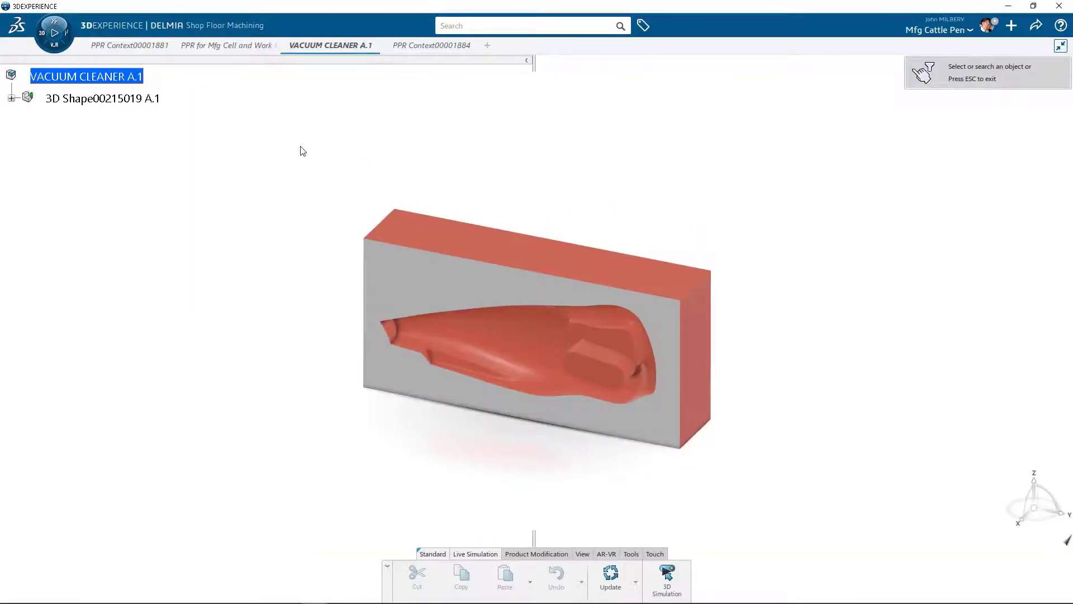
{"action": "left_click", "coordinate": [117, 76]}
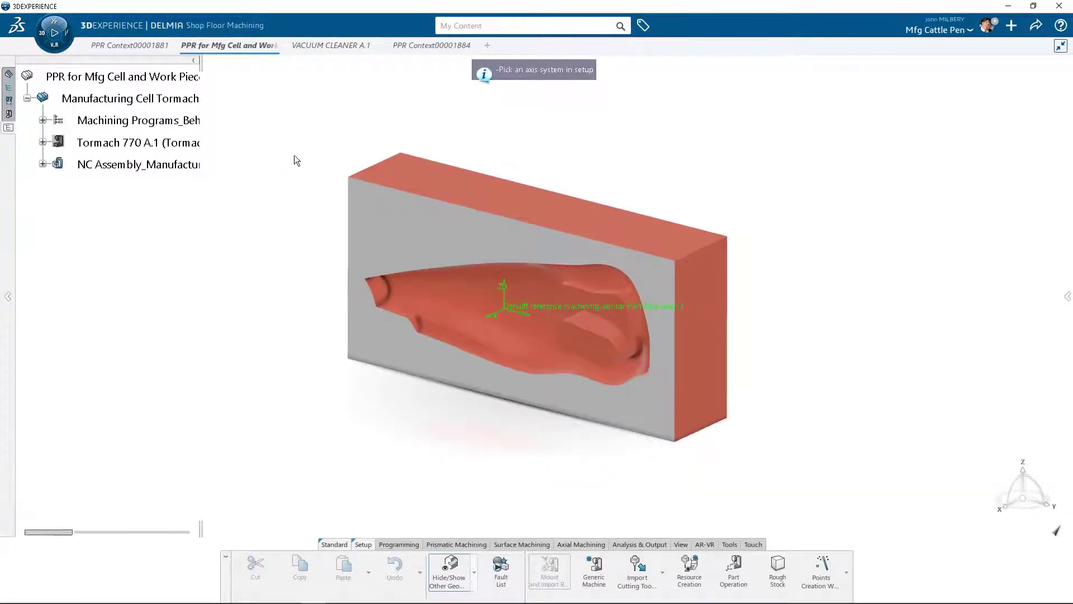
{"action": "left_click", "coordinate": [44, 164]}
{"action": "left_click", "coordinate": [58, 186]}
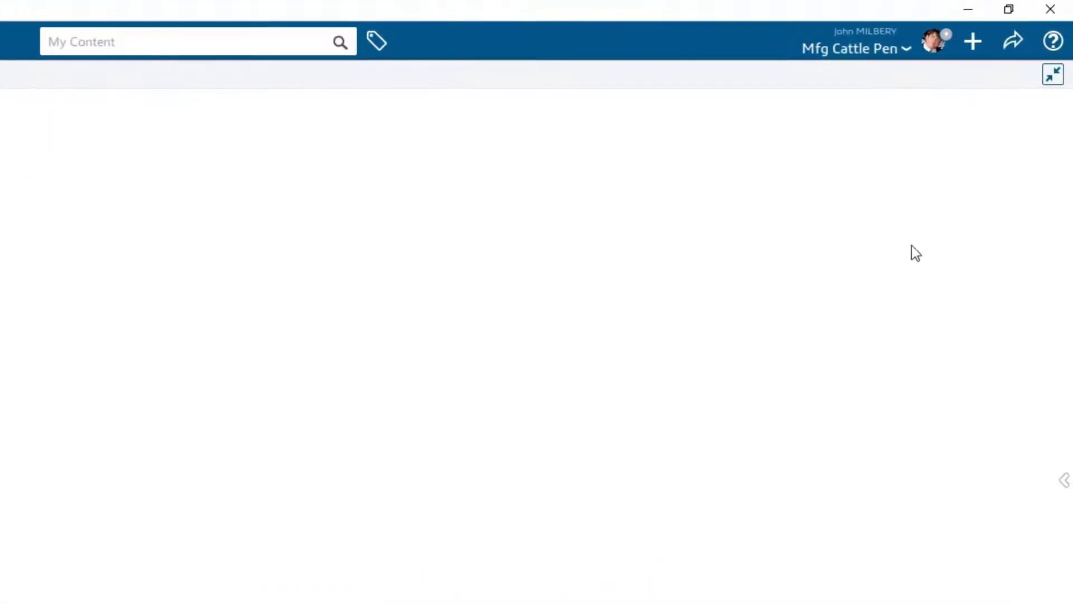
Import the CATIA file Helical Cutter.CATPart with the full assembly scenario and COEXISTENCE context, and dismiss the import report
{"action": "left_click", "coordinate": [973, 41]}
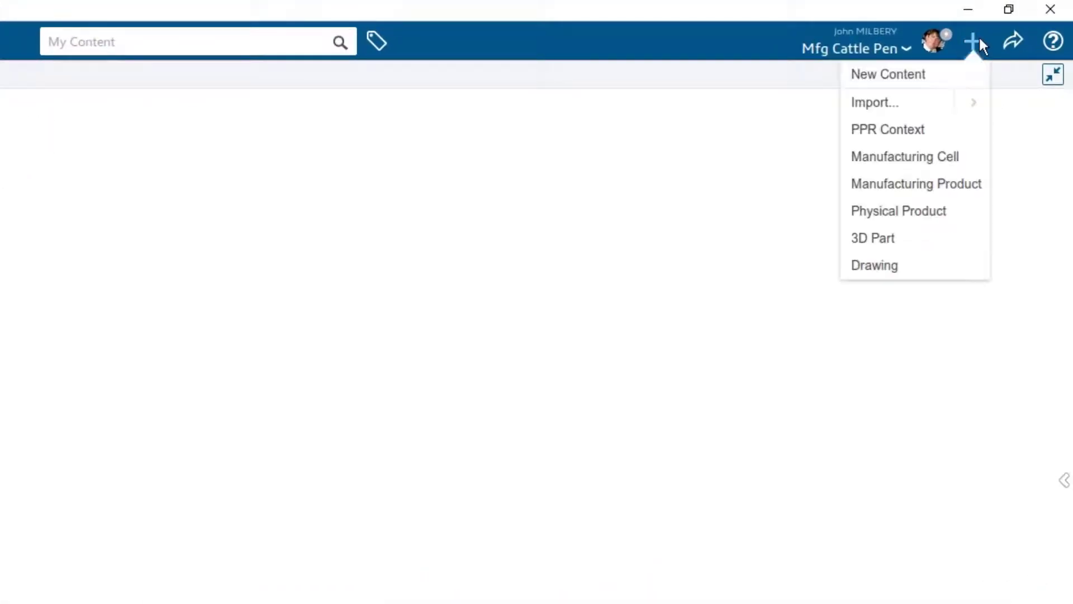
{"action": "left_click", "coordinate": [974, 103]}
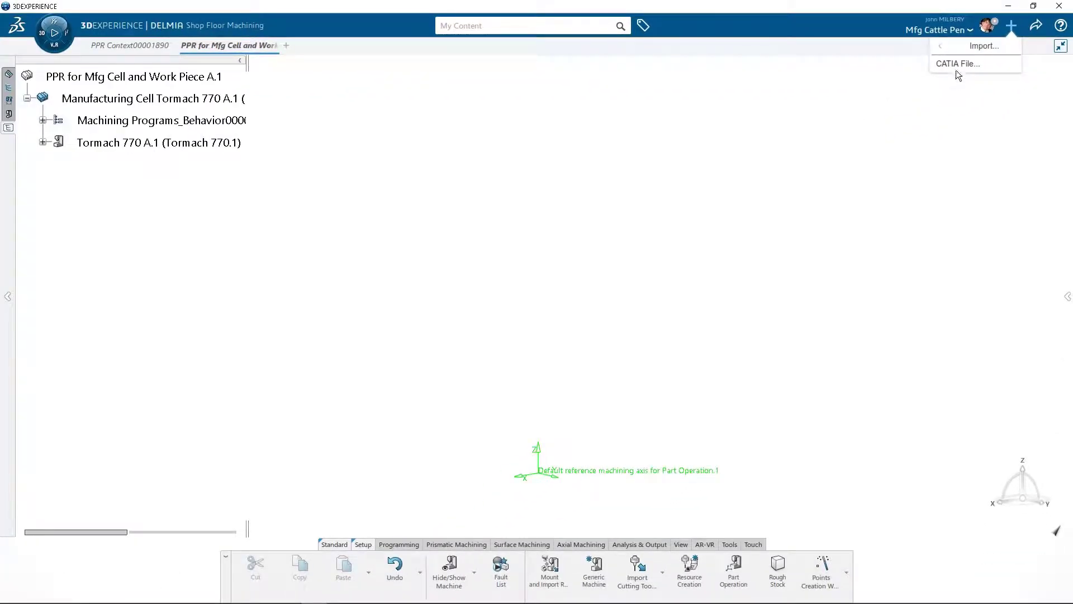
{"action": "left_click", "coordinate": [954, 63]}
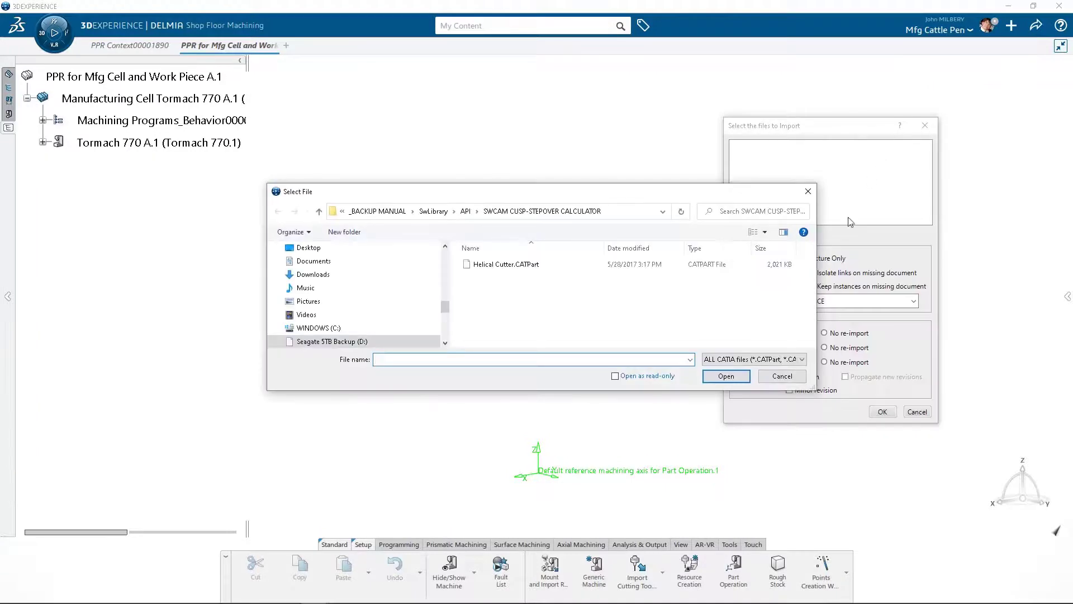
{"action": "left_click", "coordinate": [503, 265]}
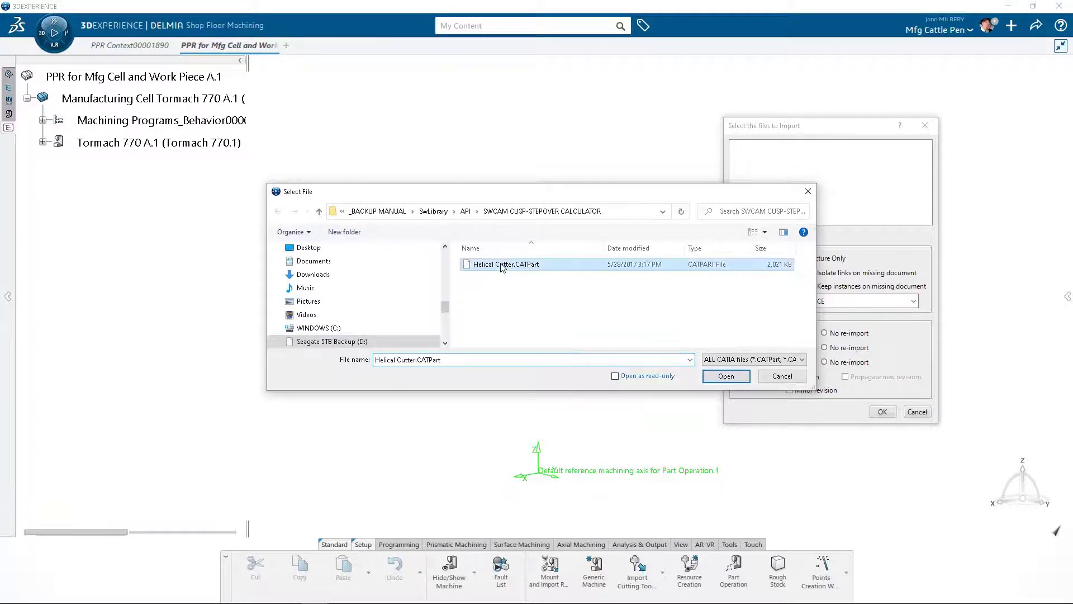
{"action": "left_click", "coordinate": [726, 375]}
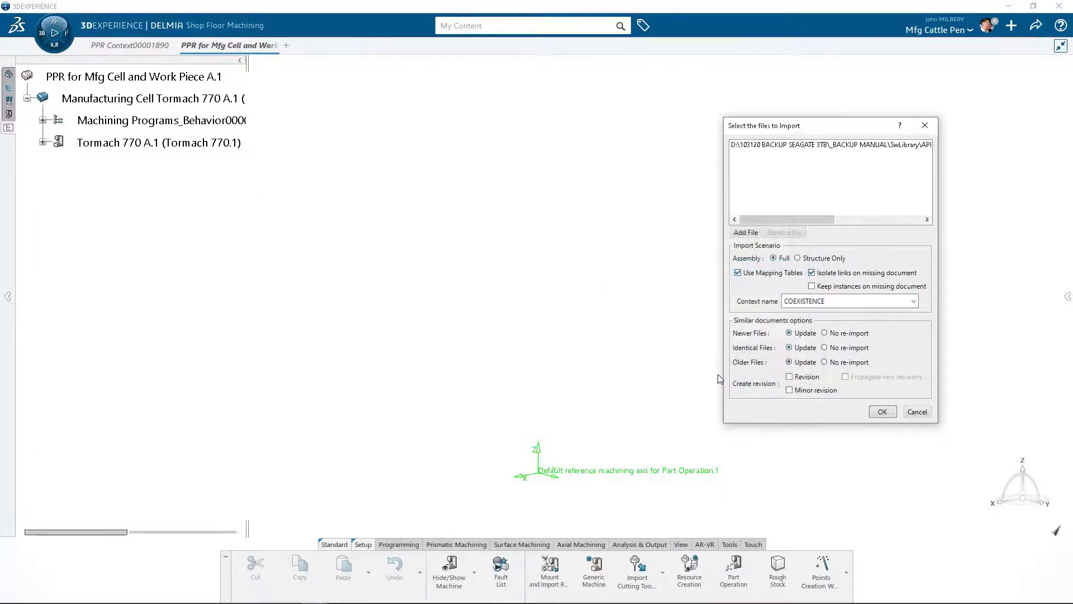
{"action": "left_click", "coordinate": [882, 412]}
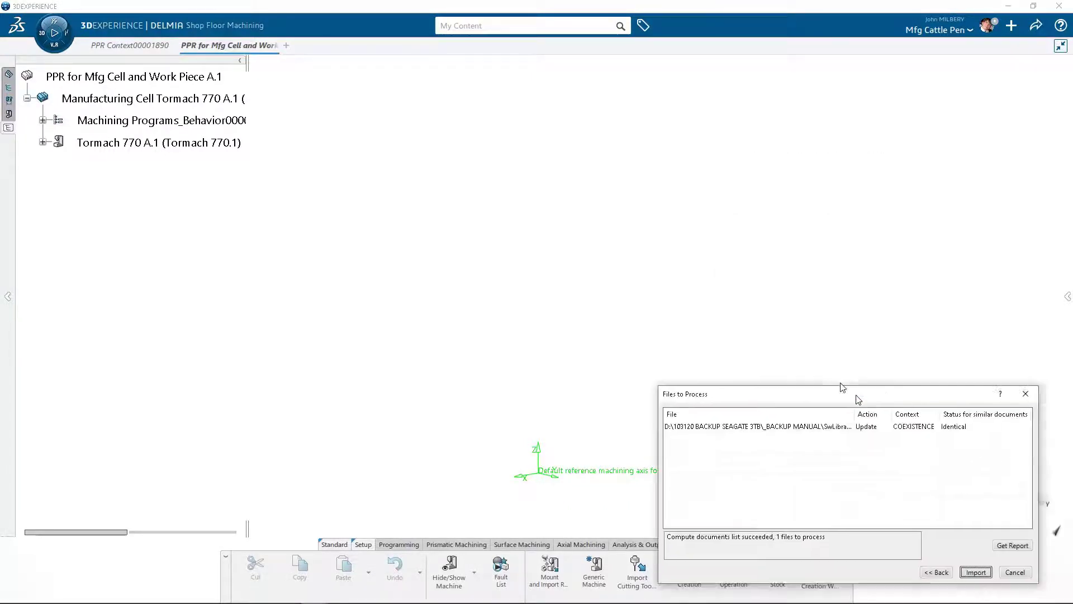
{"action": "left_click", "coordinate": [767, 336]}
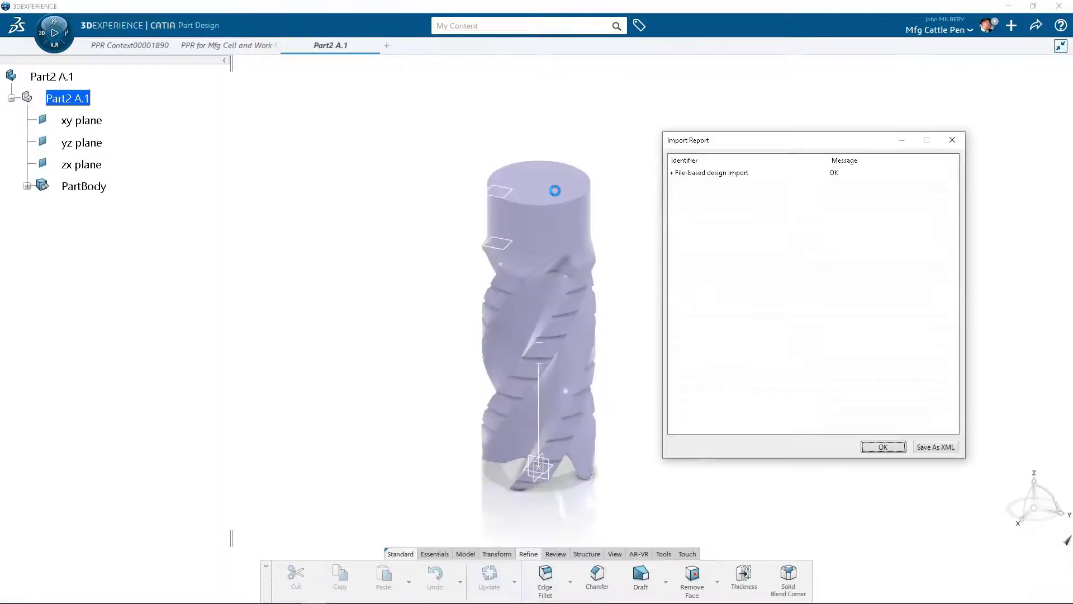
{"action": "left_click", "coordinate": [885, 447]}
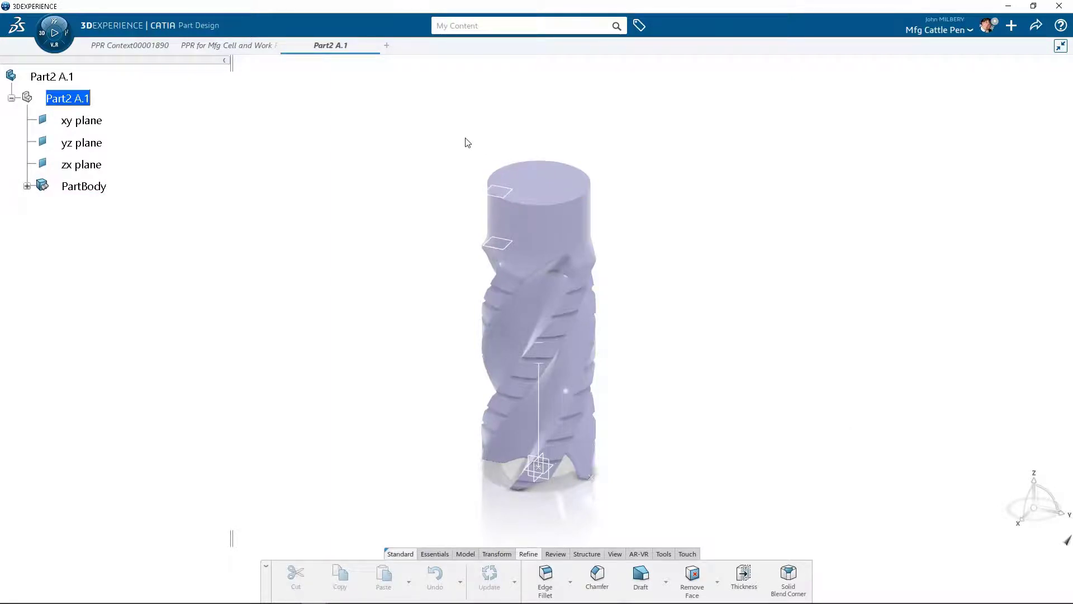
Change the fill color of the helical cutter's PartBody to red in its graphic properties
{"action": "left_click", "coordinate": [84, 186]}
{"action": "right_click", "coordinate": [85, 188]}
{"action": "left_click", "coordinate": [124, 245]}
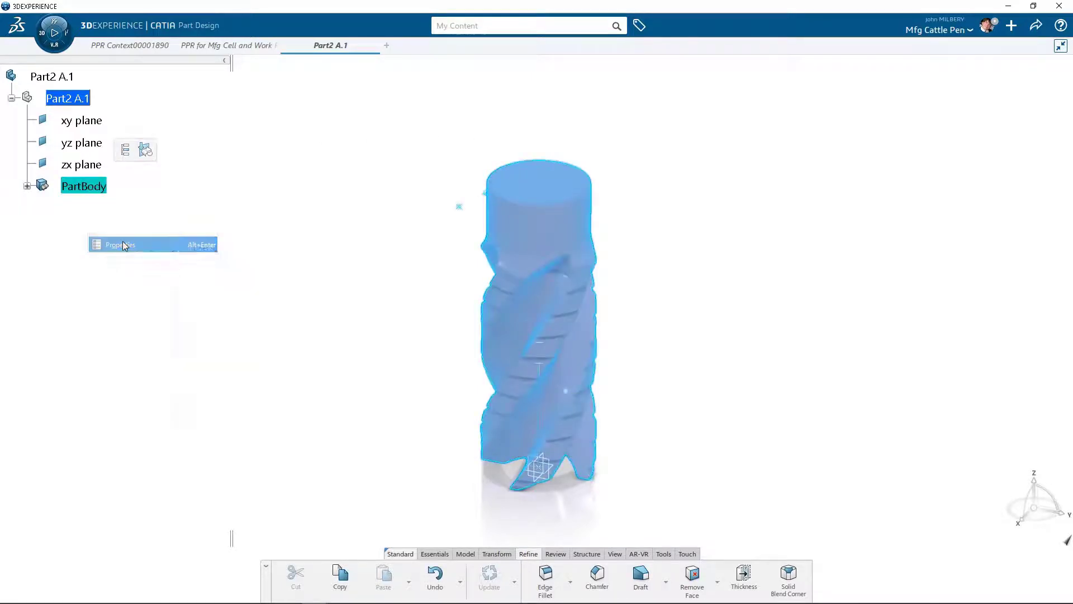
{"action": "left_click", "coordinate": [229, 193]}
{"action": "left_click", "coordinate": [224, 246]}
{"action": "left_click", "coordinate": [567, 428]}
{"action": "left_click", "coordinate": [534, 427]}
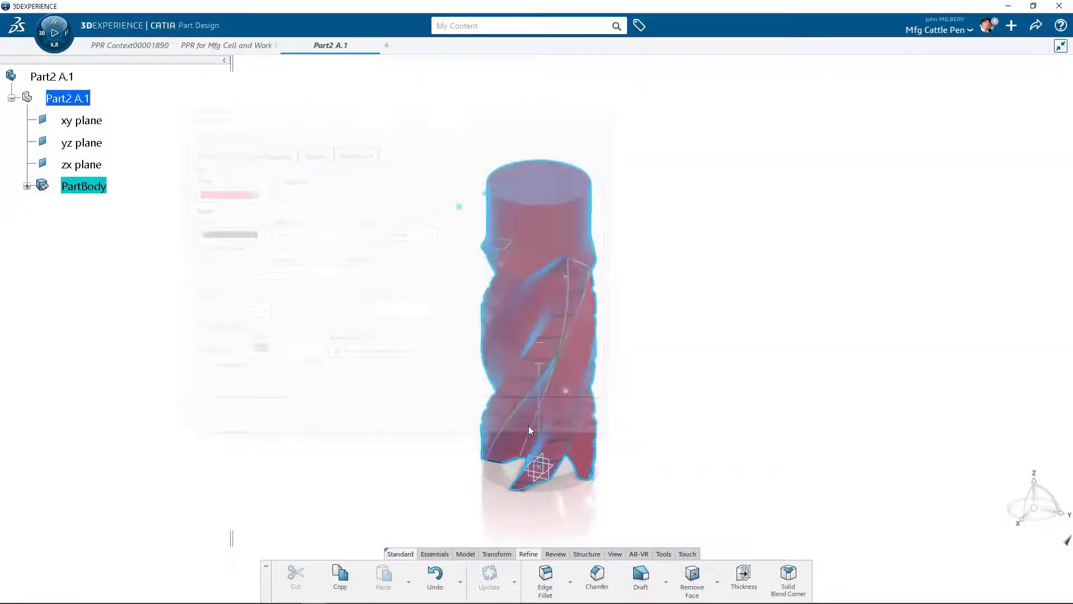
{"action": "left_click", "coordinate": [323, 137]}
Expand the PartBody's feature history, inspect the definition of Groove.1, and leave it without changes
{"action": "left_click", "coordinate": [26, 186]}
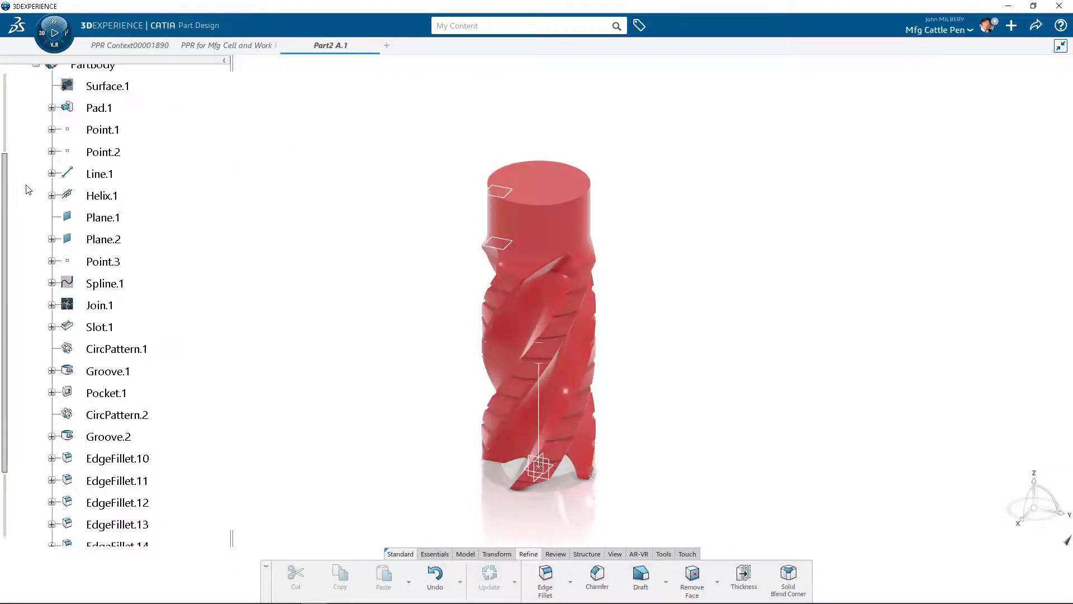
{"action": "left_click", "coordinate": [541, 227]}
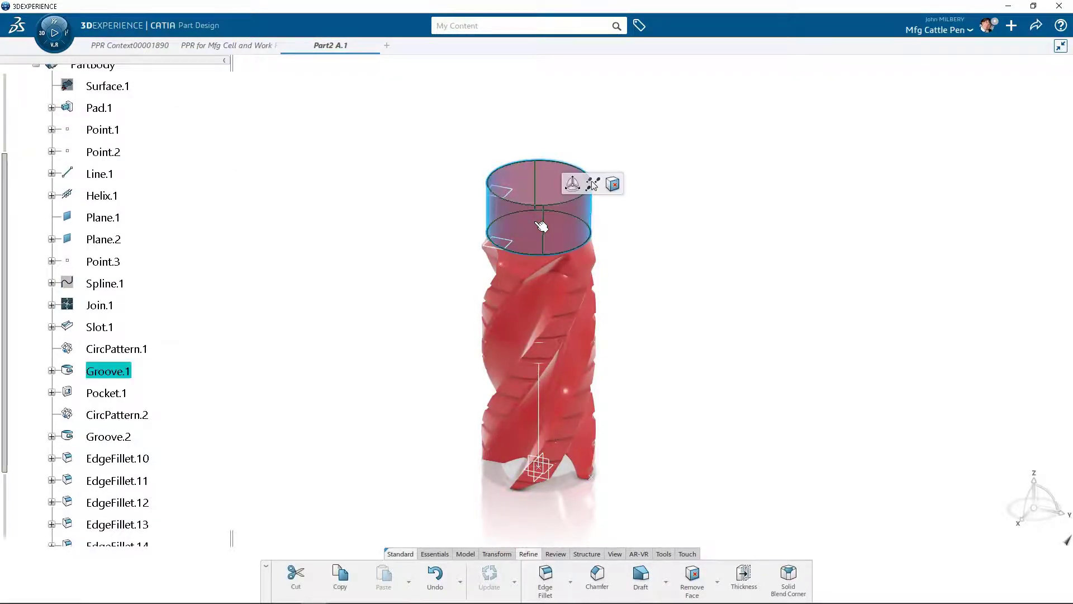
{"action": "double_click", "coordinate": [541, 227]}
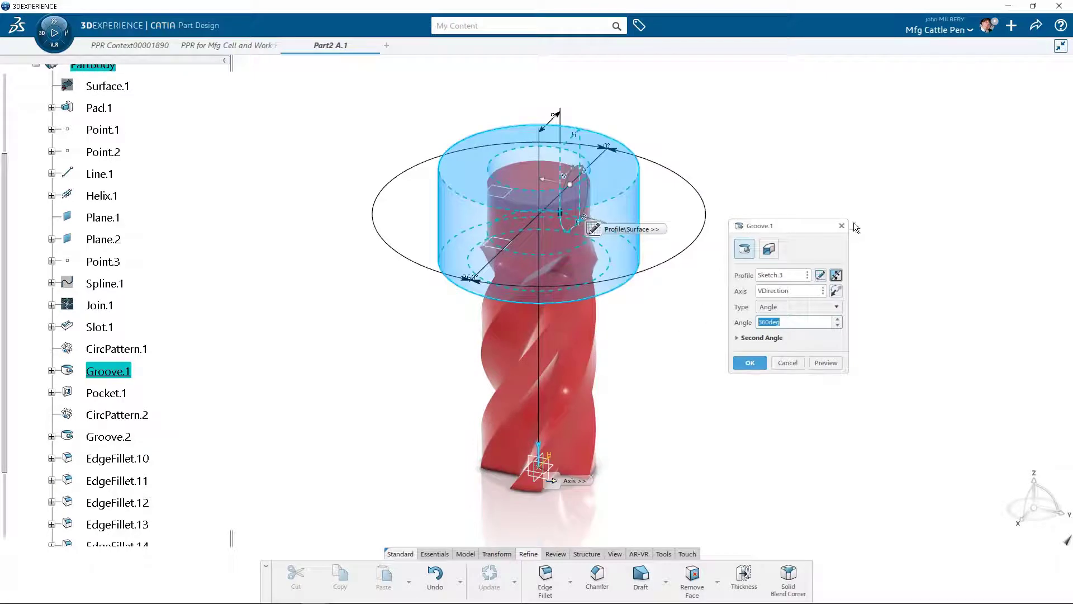
{"action": "left_click", "coordinate": [787, 364]}
Mount the helical cutter Part2 A.1 as the part in the Tormach 770 cell of the PPR and expand its NC assembly
{"action": "left_click", "coordinate": [229, 44]}
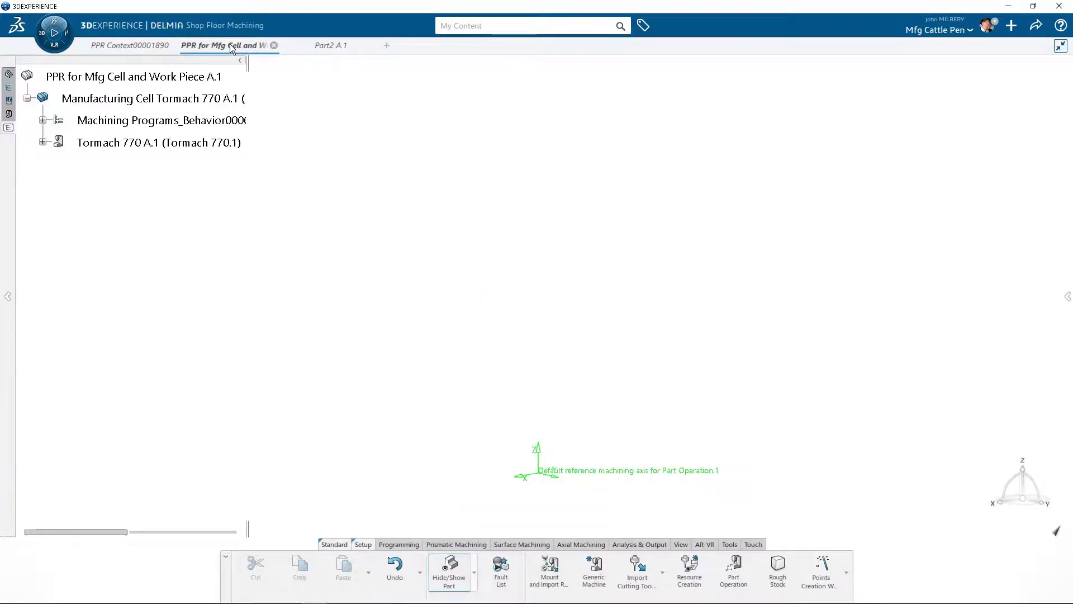
{"action": "left_click", "coordinate": [543, 572]}
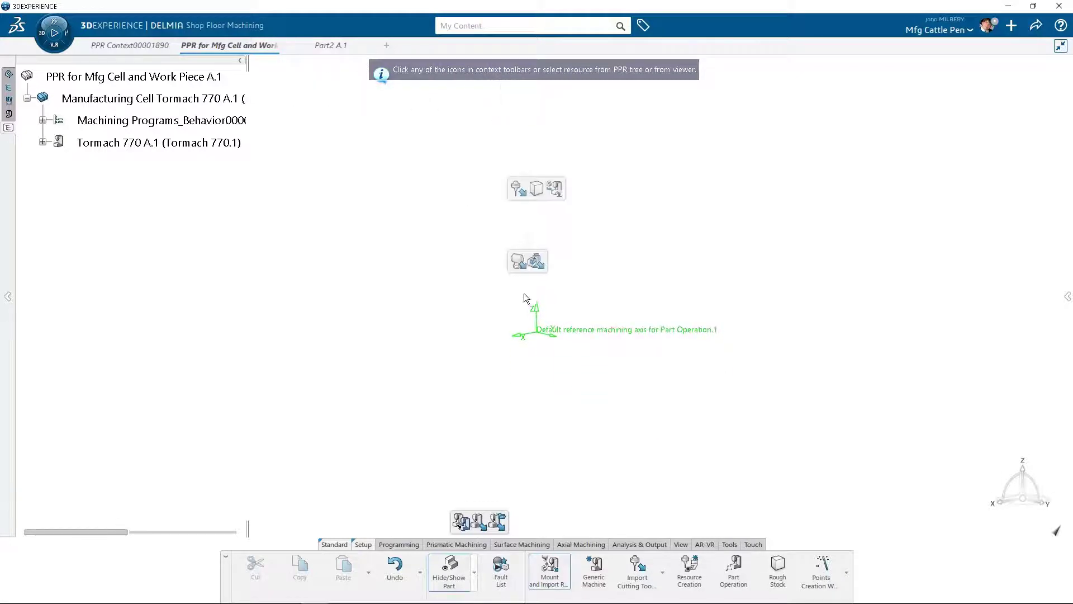
{"action": "left_click", "coordinate": [536, 263]}
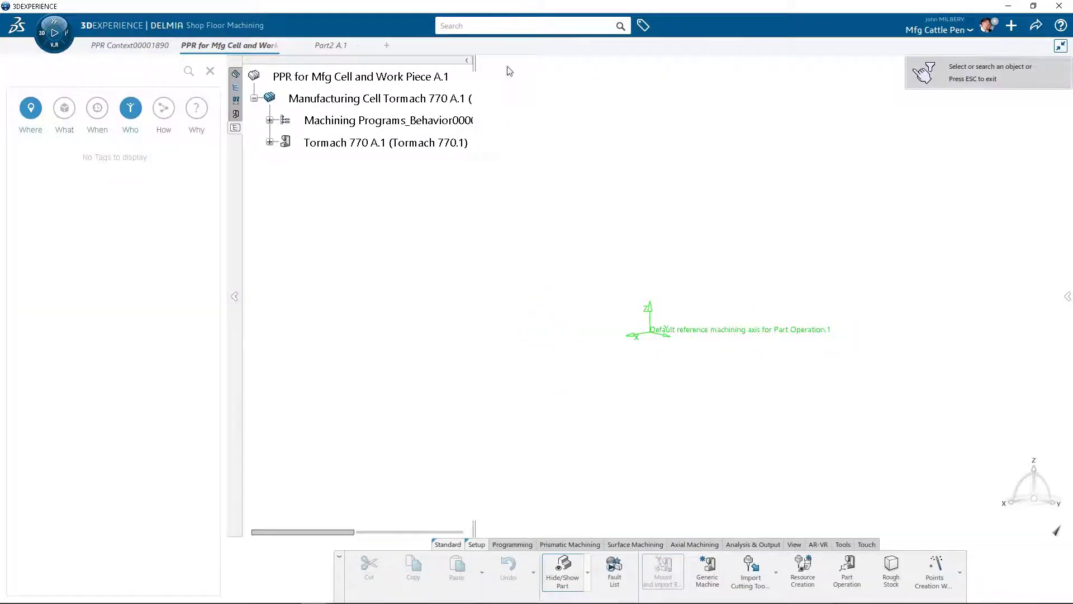
{"action": "left_click", "coordinate": [335, 50]}
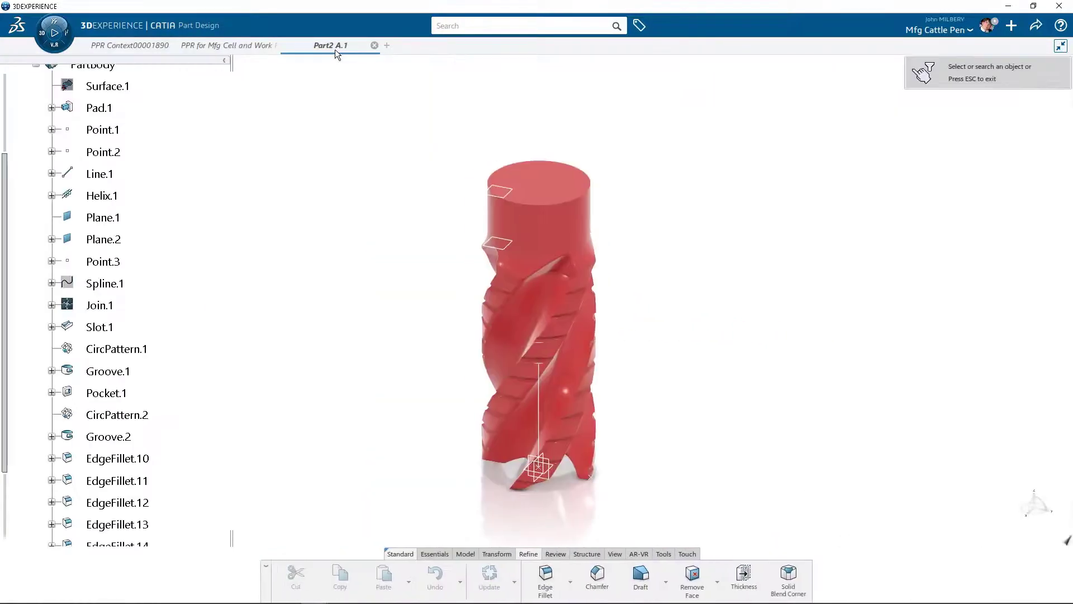
{"action": "scroll", "coordinate": [181, 143], "scroll_direction": "up", "scroll_amount": 3}
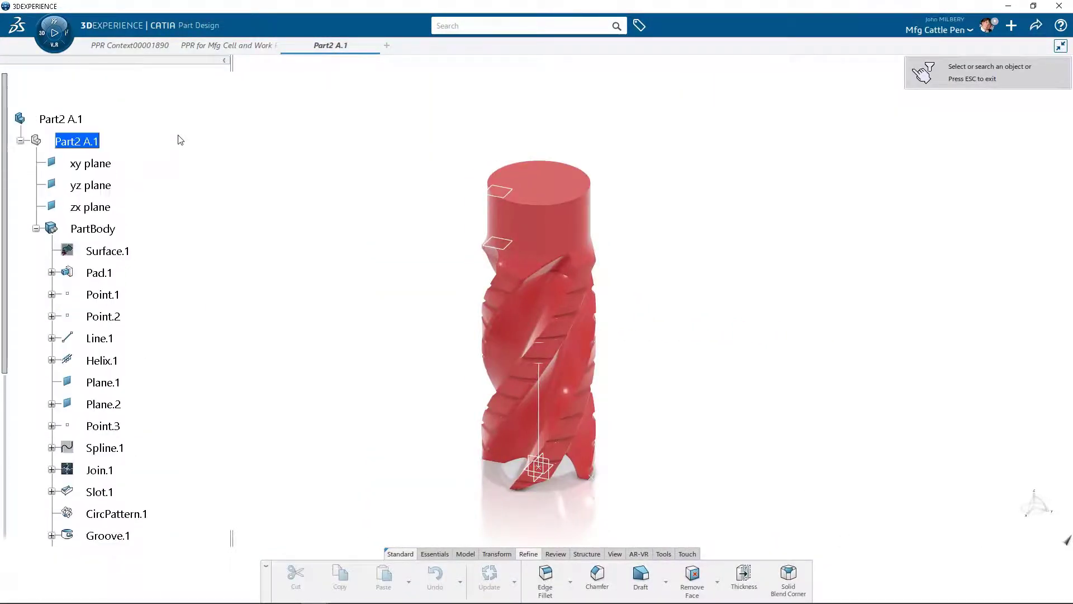
{"action": "left_click", "coordinate": [53, 122]}
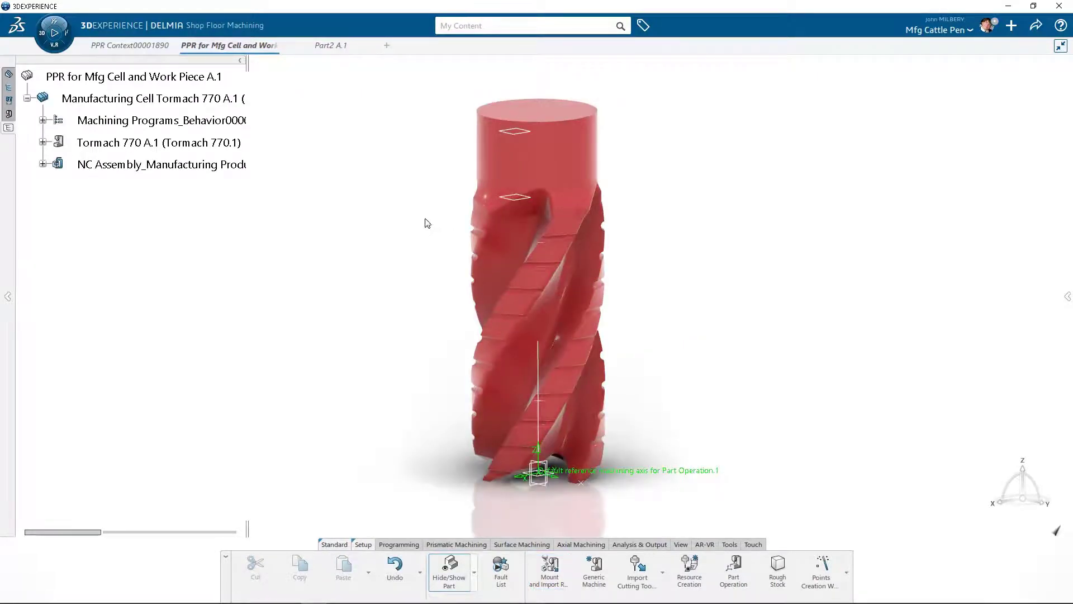
{"action": "left_click", "coordinate": [42, 164]}
{"action": "left_click", "coordinate": [58, 186]}
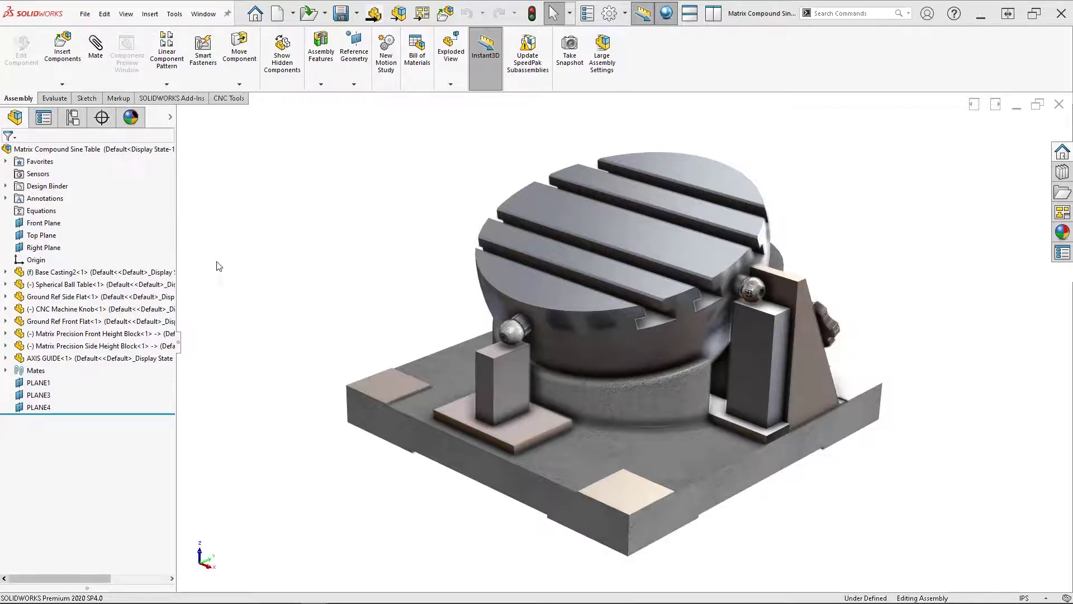
In SOLIDWORKS, open the Base Casting2 part from the Matrix Compound Sine Table assembly and activate the 3DEXPERIENCE add-in
{"action": "left_click", "coordinate": [139, 274]}
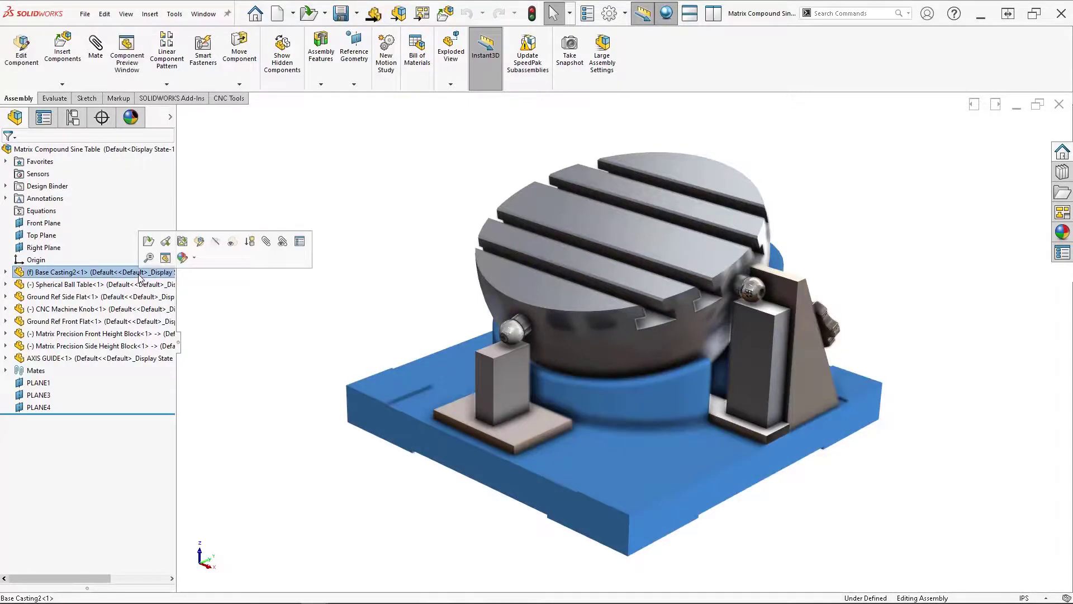
{"action": "left_click", "coordinate": [148, 242]}
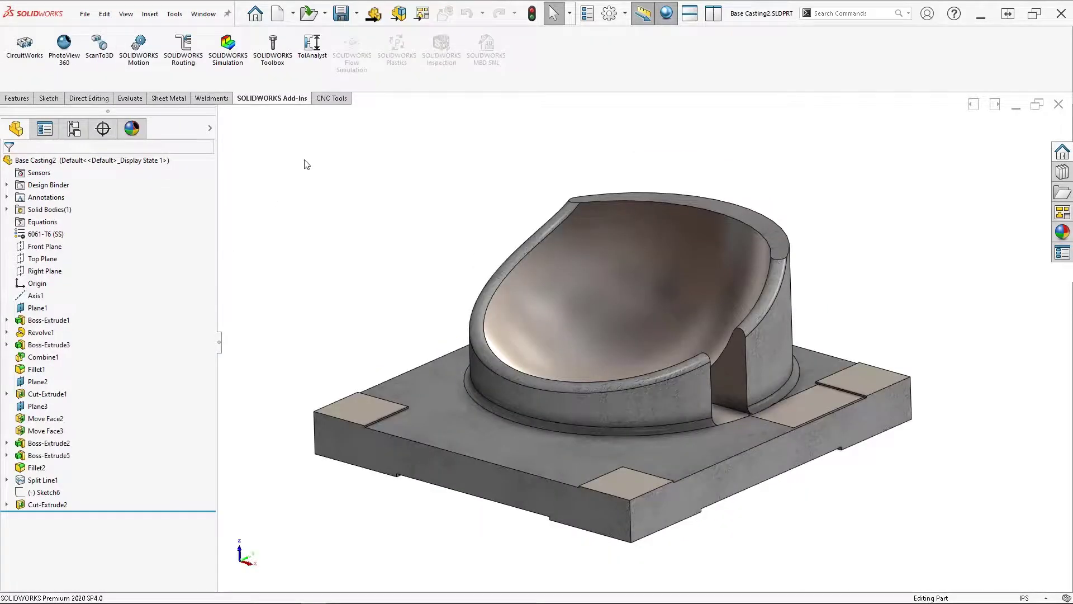
{"action": "left_click", "coordinate": [174, 12]}
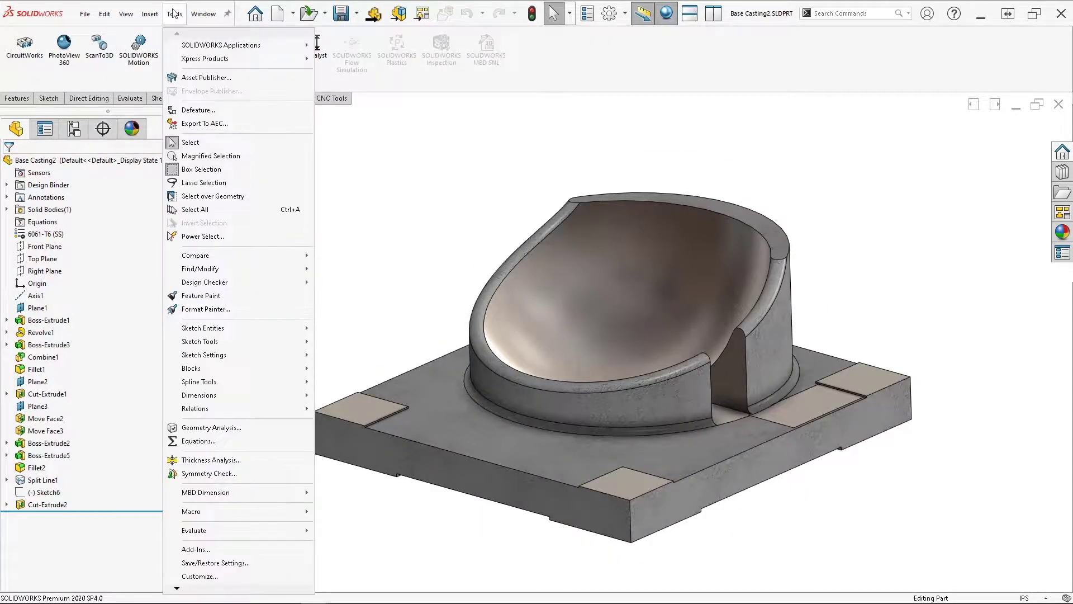
{"action": "left_click", "coordinate": [214, 551]}
{"action": "left_click", "coordinate": [395, 298]}
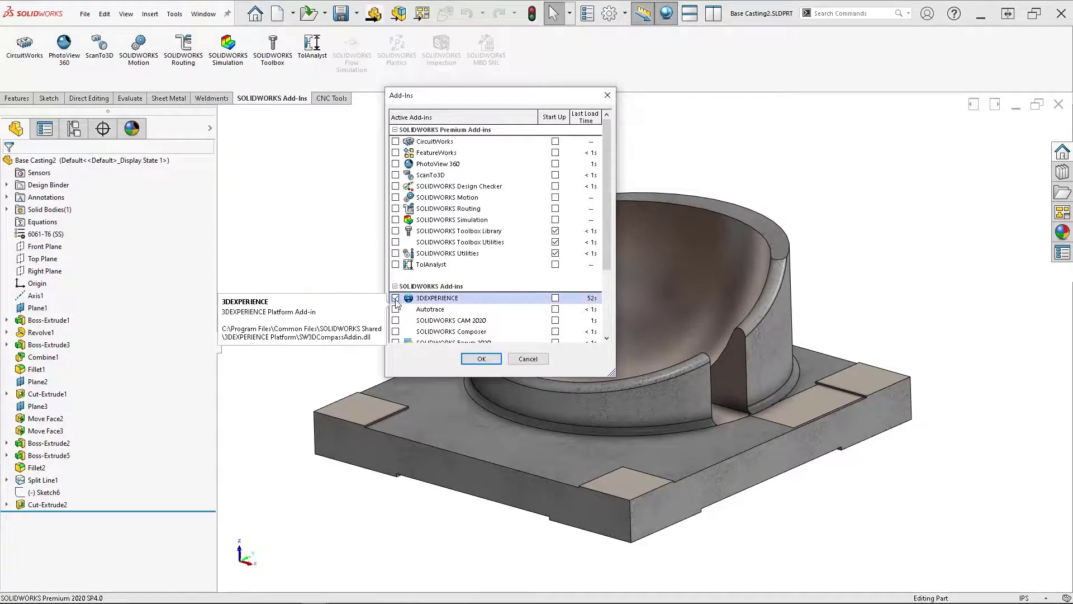
{"action": "left_click", "coordinate": [481, 359]}
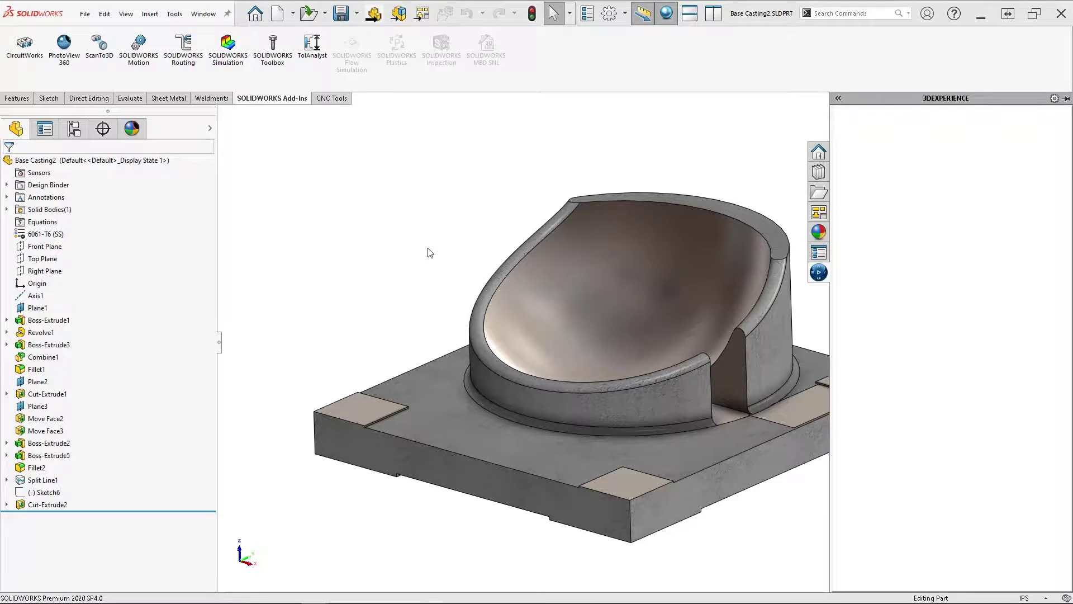
Log in to 3DEXPERIENCE with the account password and accept the Mfg Cattle Pen space, Company Name organization and Leader role
{"action": "type", "text": "******"}
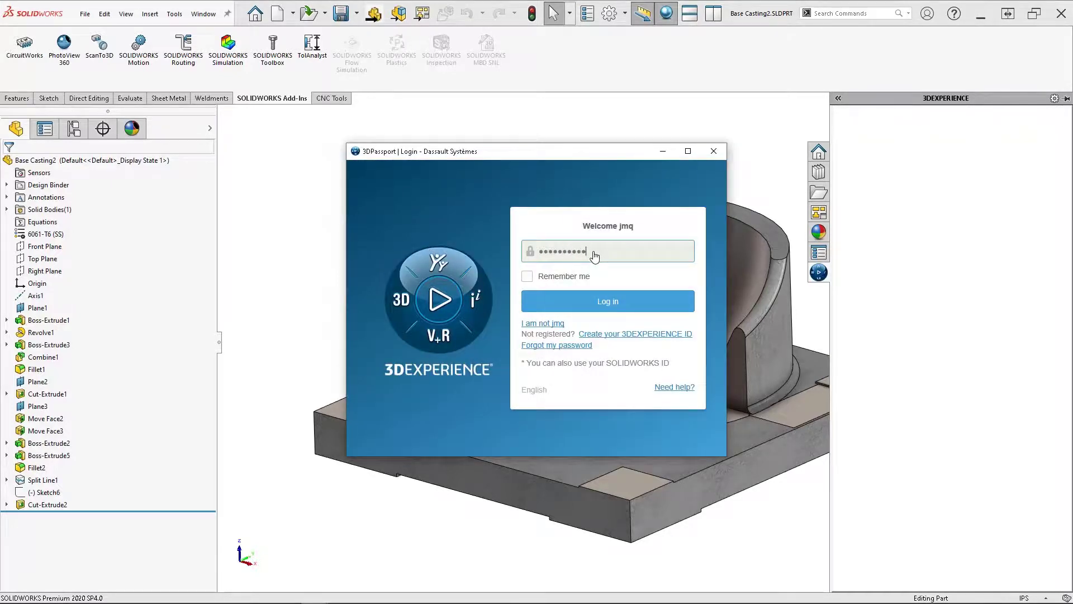
{"action": "type", "text": "****"}
{"action": "key", "text": "Return"}
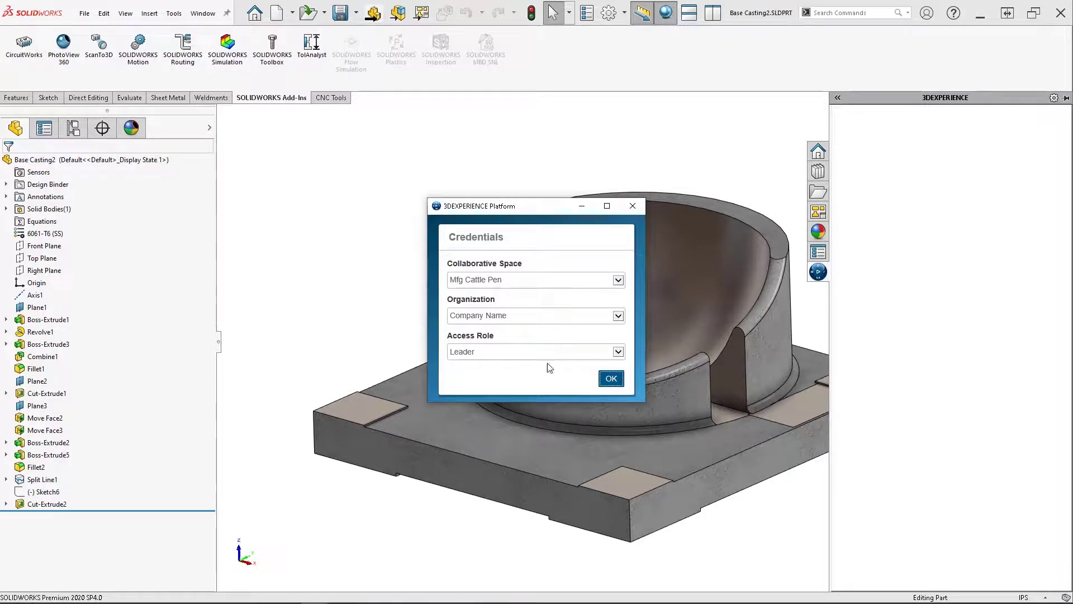
{"action": "left_click", "coordinate": [611, 380]}
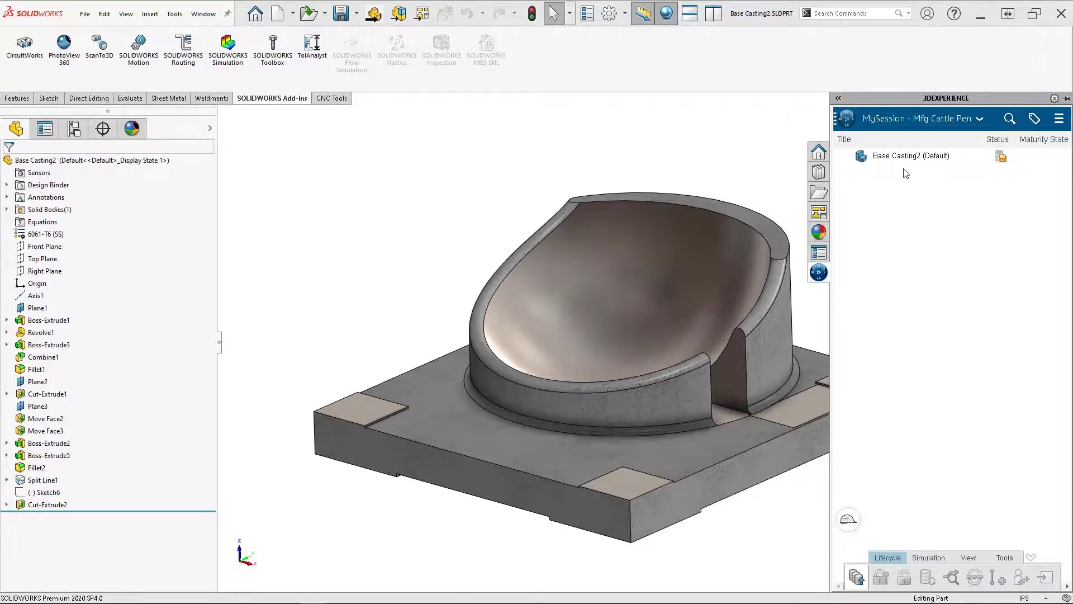
Prepare to save Base Casting2 to 3DEXPERIENCE with save options, enabling Convert and assigning the Parts To Program bookmark
{"action": "right_click", "coordinate": [898, 161]}
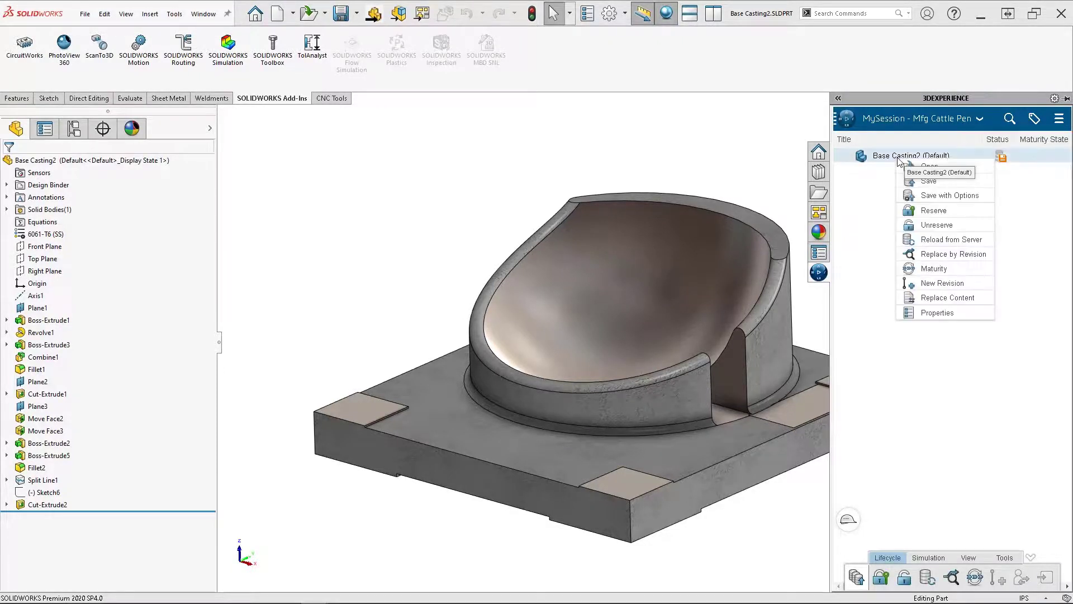
{"action": "left_click", "coordinate": [929, 195]}
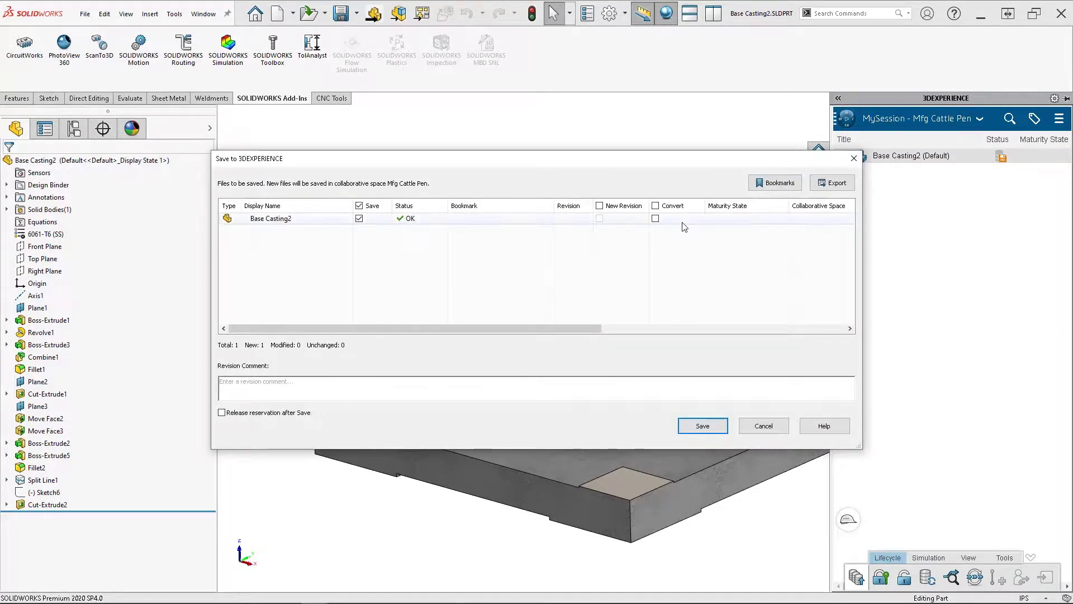
{"action": "left_click", "coordinate": [656, 218]}
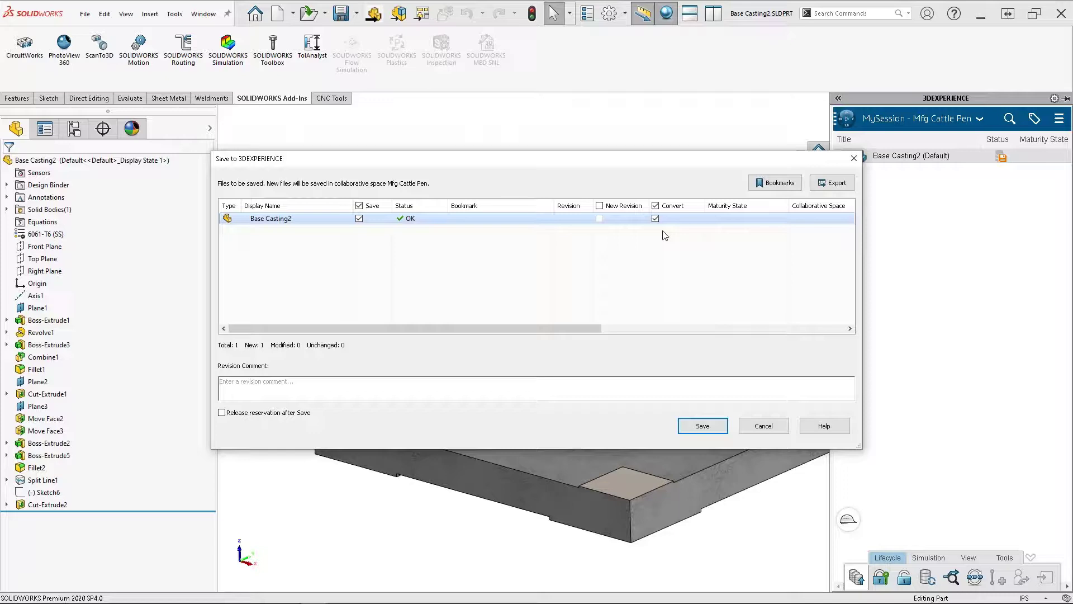
{"action": "left_click", "coordinate": [784, 185]}
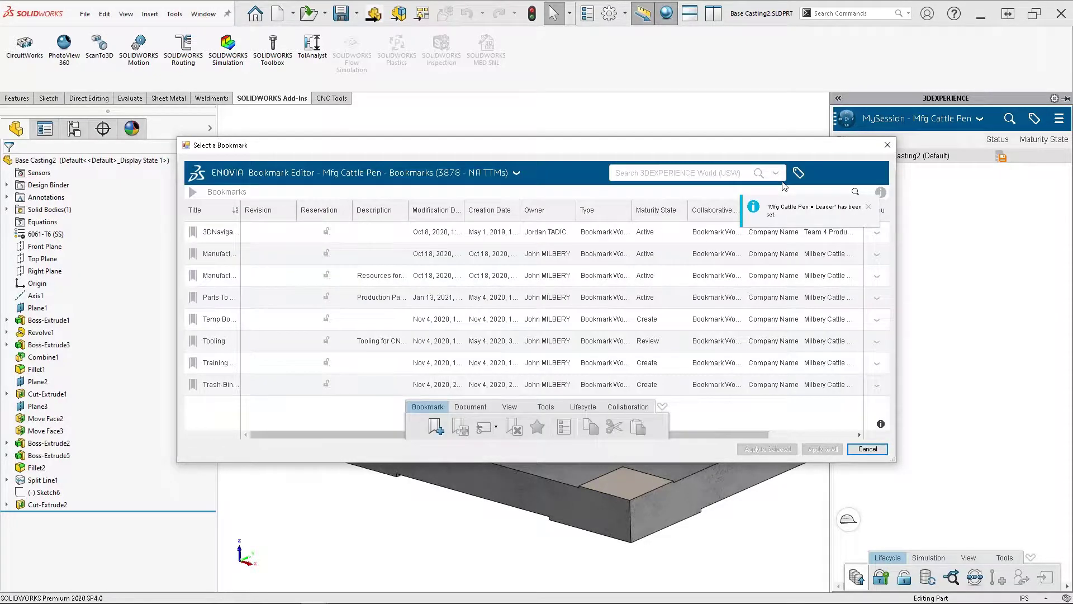
{"action": "left_click", "coordinate": [212, 300]}
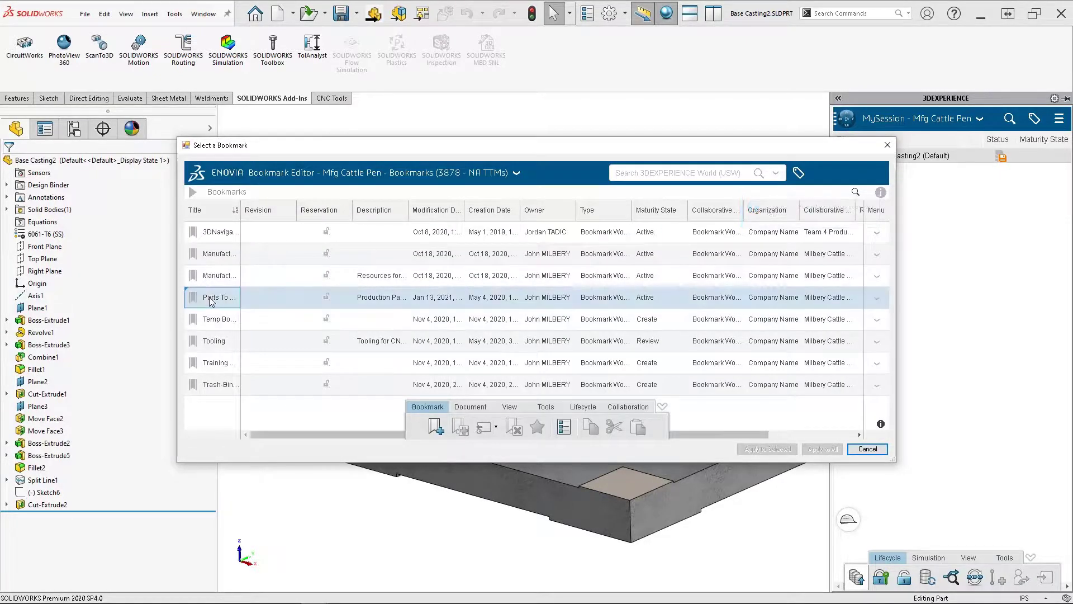
{"action": "double_click", "coordinate": [211, 300]}
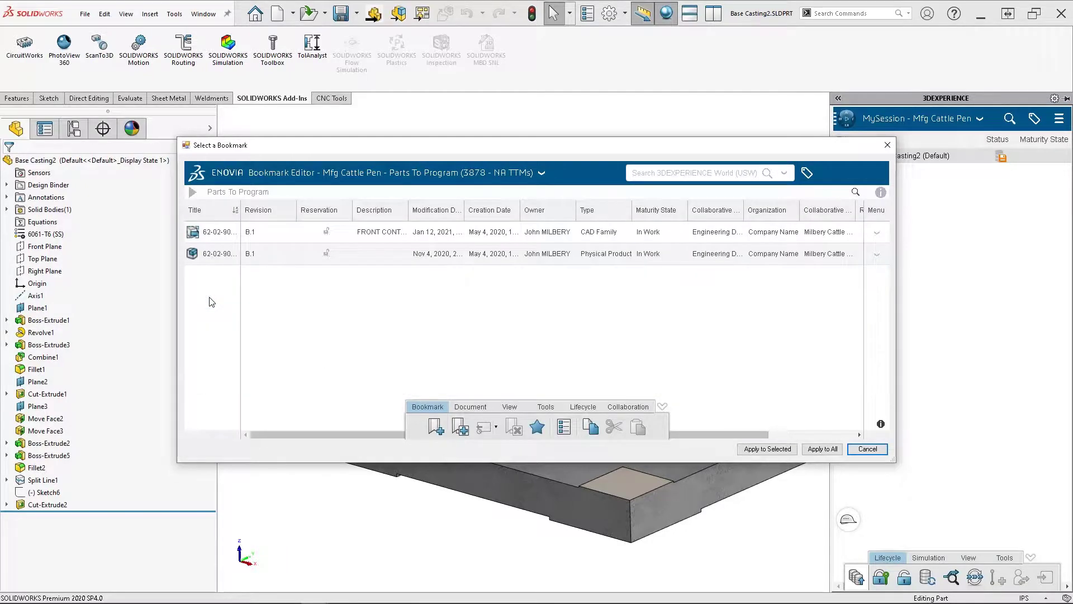
{"action": "left_click", "coordinate": [767, 449]}
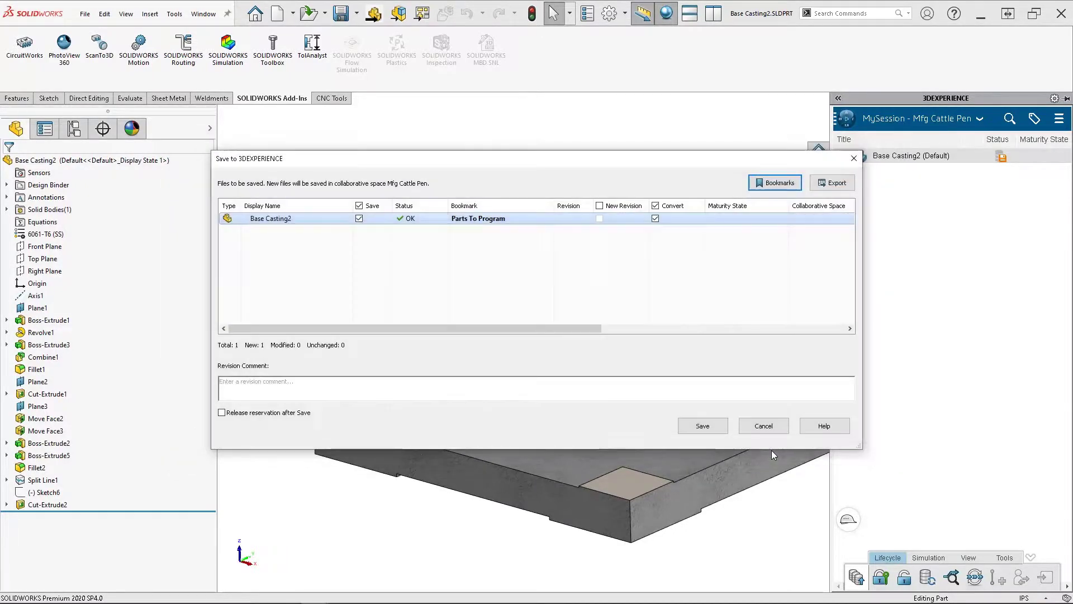
Add the revision comment "PLEASE NC PROGRAM THIS PART" and save Base Casting2 to 3DEXPERIENCE
{"action": "left_click", "coordinate": [311, 381]}
{"action": "type", "text": "PLEASE NC PRO"}
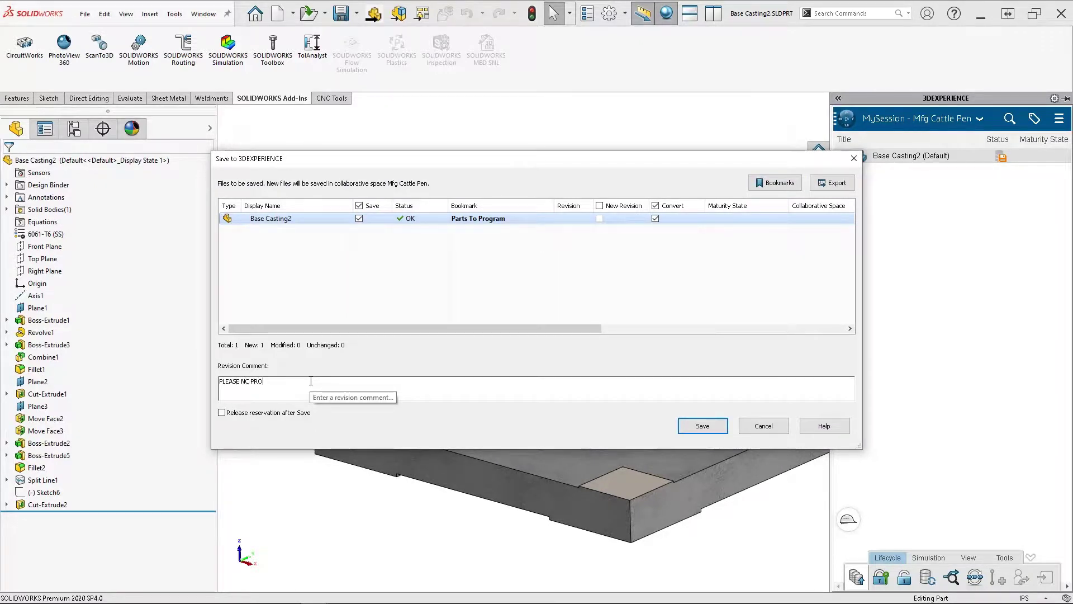
{"action": "type", "text": "GRAM THIS PART"}
{"action": "left_click", "coordinate": [700, 432]}
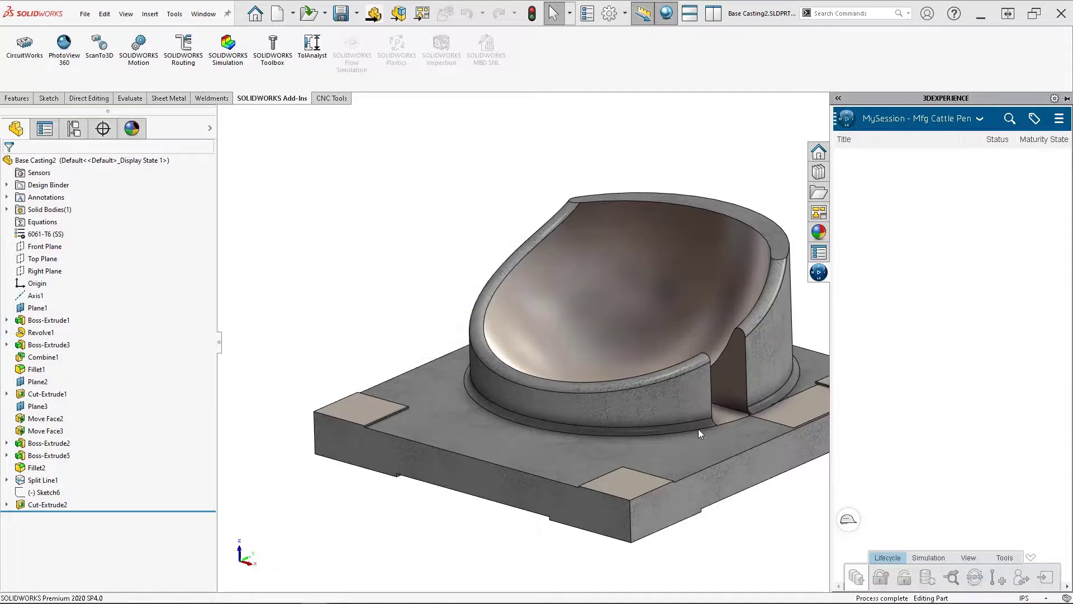
Switch to DELMIA, filter the content results by the Parts To Program bookmark, and open Base Casting(Default) with Open Advanced
{"action": "mouse_move", "coordinate": [539, 594]}
{"action": "left_click", "coordinate": [478, 593]}
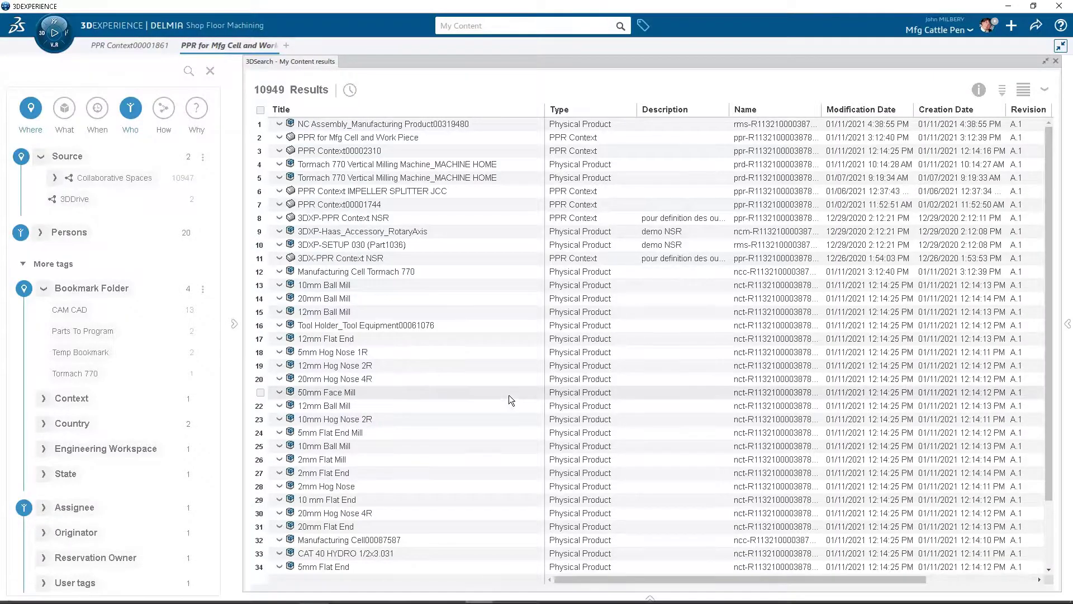
{"action": "left_click", "coordinate": [81, 332]}
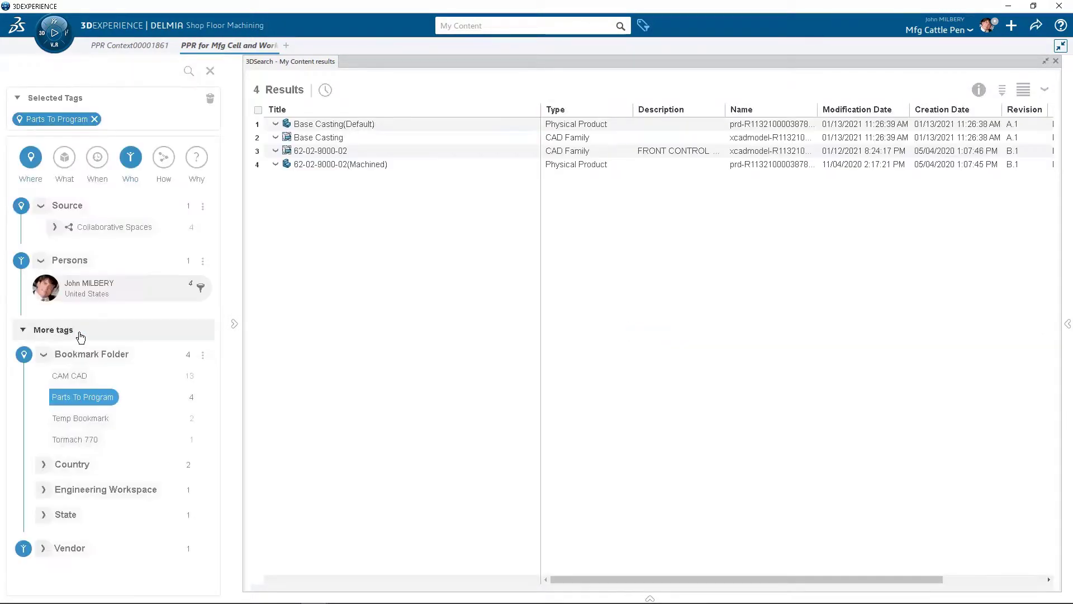
{"action": "right_click", "coordinate": [333, 129]}
{"action": "mouse_move", "coordinate": [358, 189]}
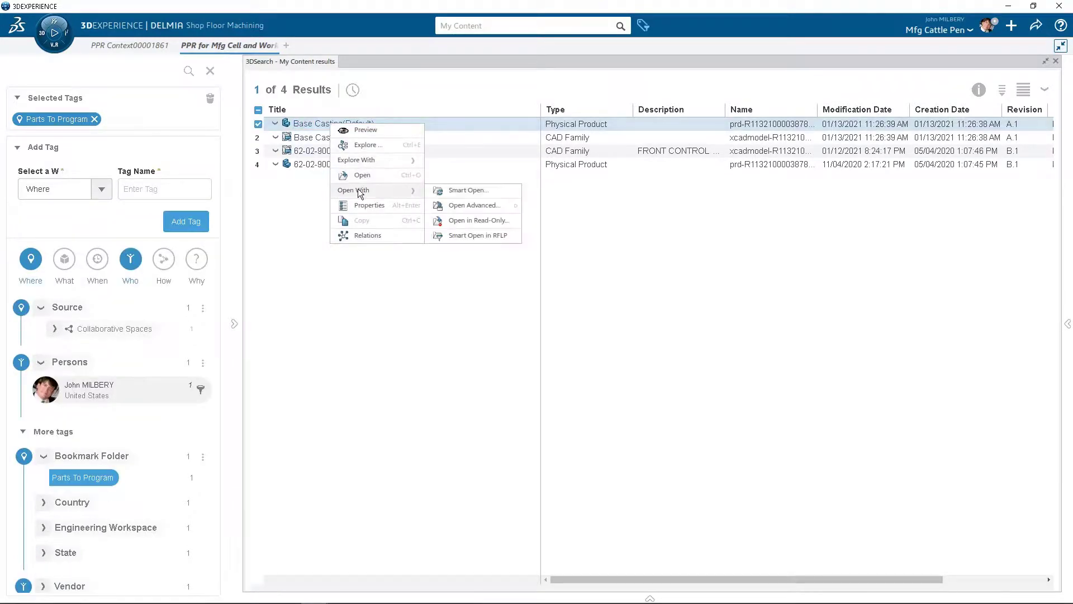
{"action": "left_click", "coordinate": [465, 210]}
{"action": "left_click", "coordinate": [504, 382]}
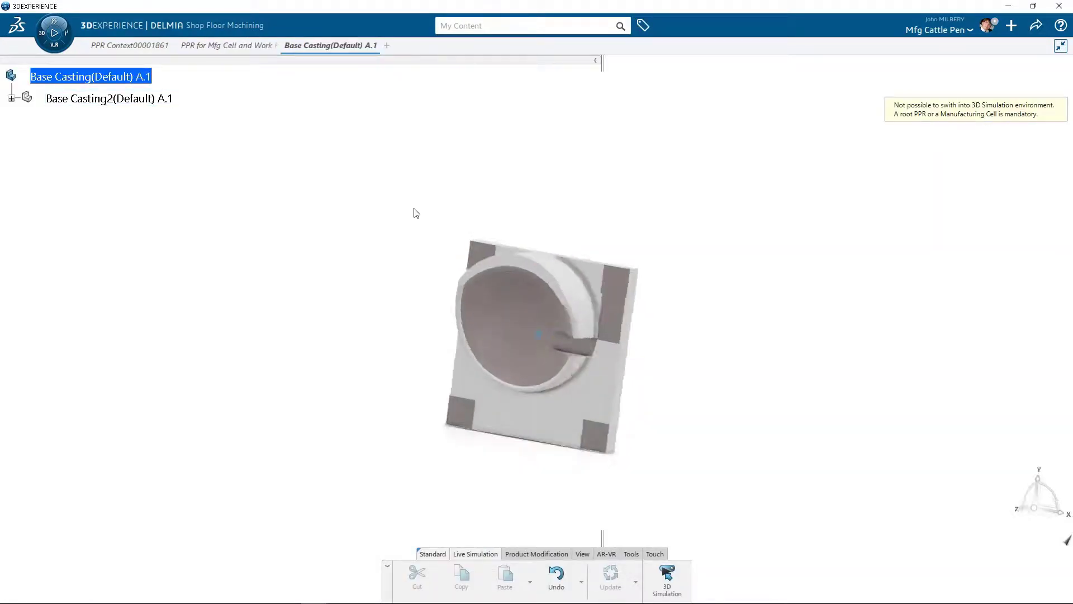
Mount Base Casting(Default) A.1 as the part in the Tormach 770 cell of the PPR for Mfg Cell and Work Piece
{"action": "left_click", "coordinate": [229, 47]}
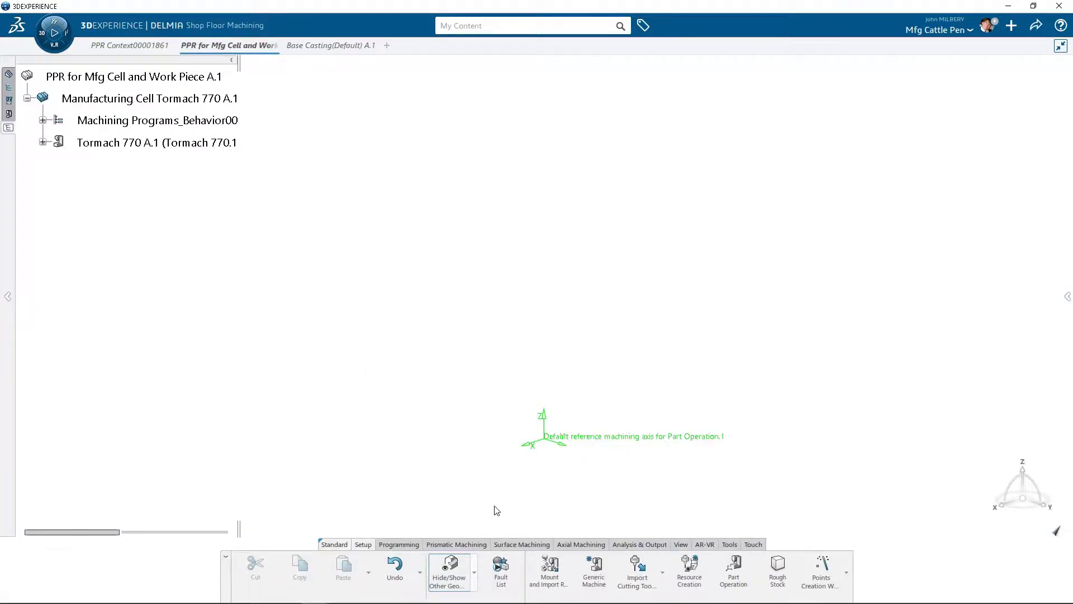
{"action": "left_click", "coordinate": [546, 573]}
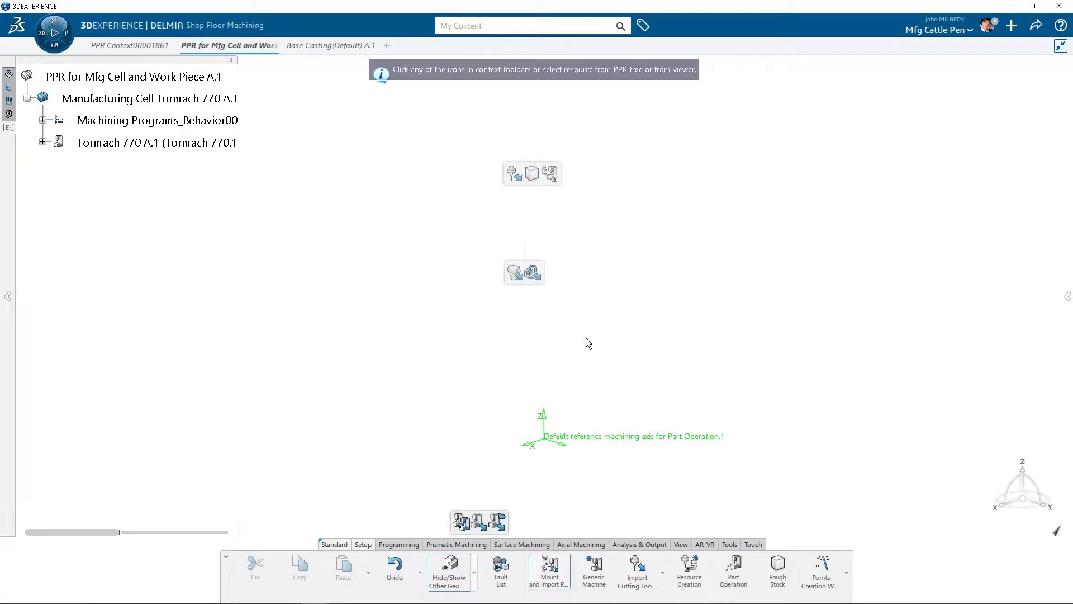
{"action": "left_click", "coordinate": [534, 273]}
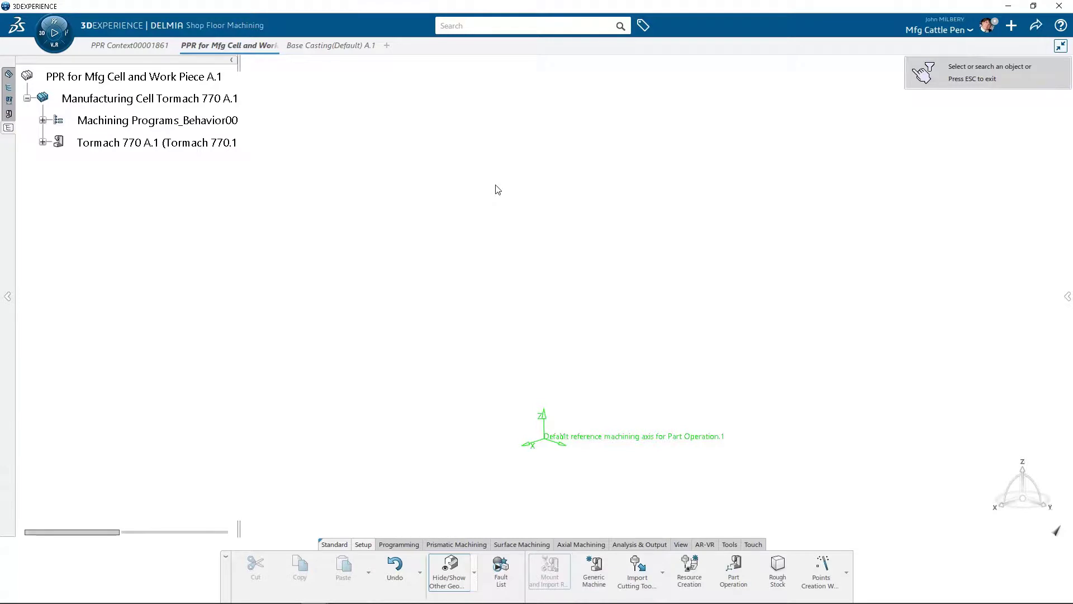
{"action": "left_click", "coordinate": [335, 47]}
{"action": "left_click", "coordinate": [139, 77]}
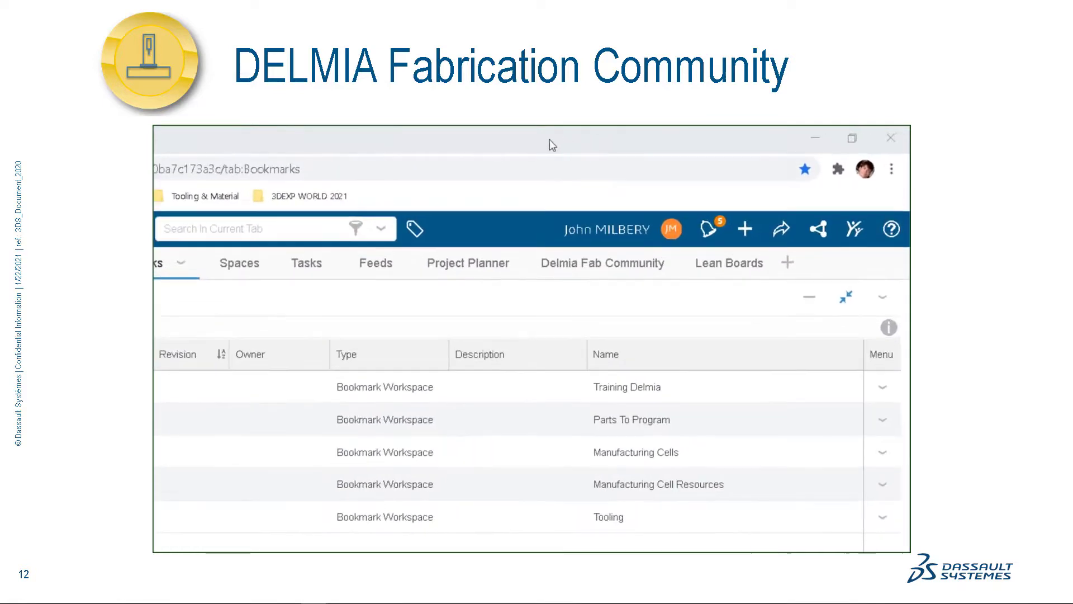
Switch to 3DDashboard and open the DELMIA Fabrication community in 3DSwym from the favorite communities
{"action": "left_click", "coordinate": [854, 230]}
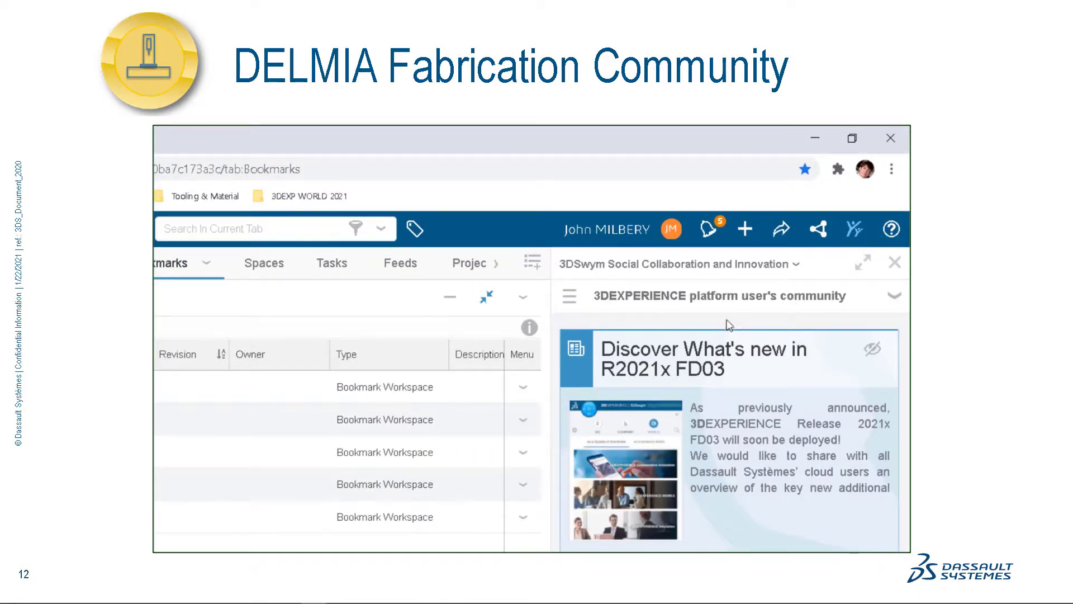
{"action": "left_click", "coordinate": [569, 298]}
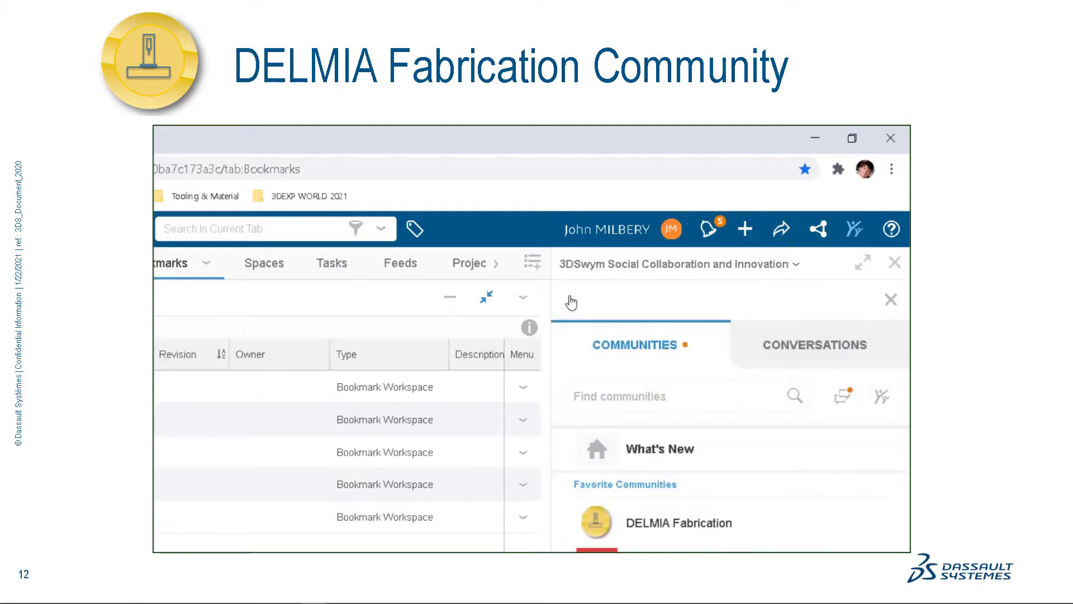
{"action": "mouse_move", "coordinate": [692, 522]}
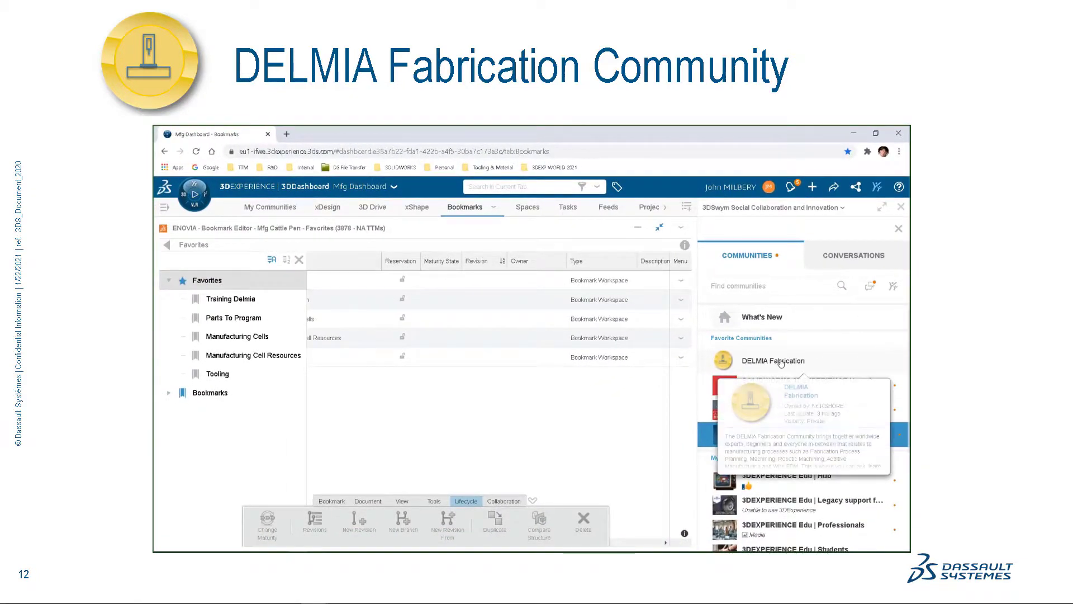
{"action": "left_click", "coordinate": [781, 364]}
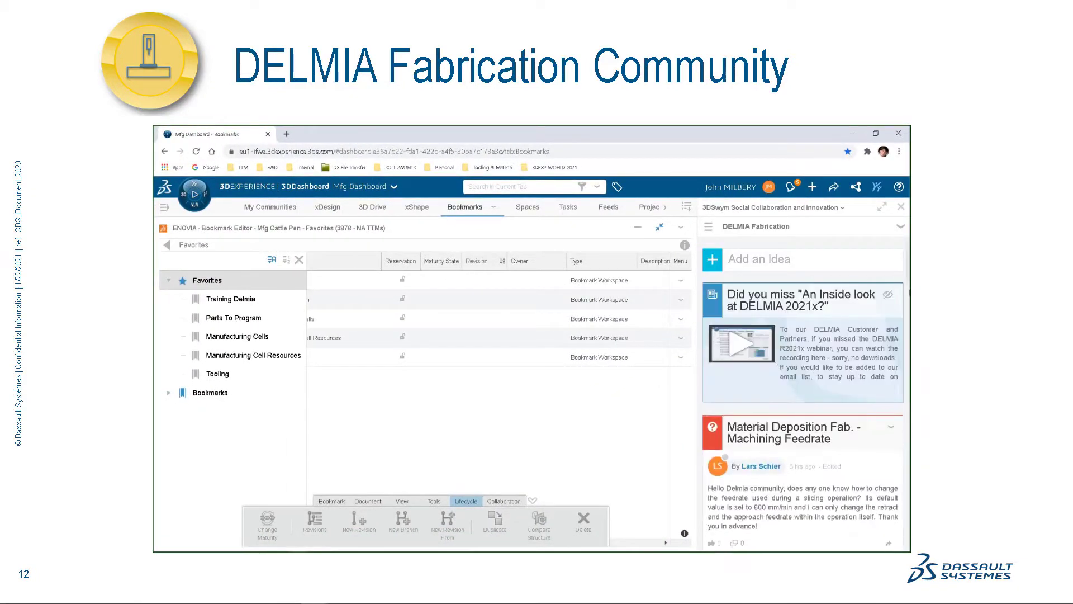